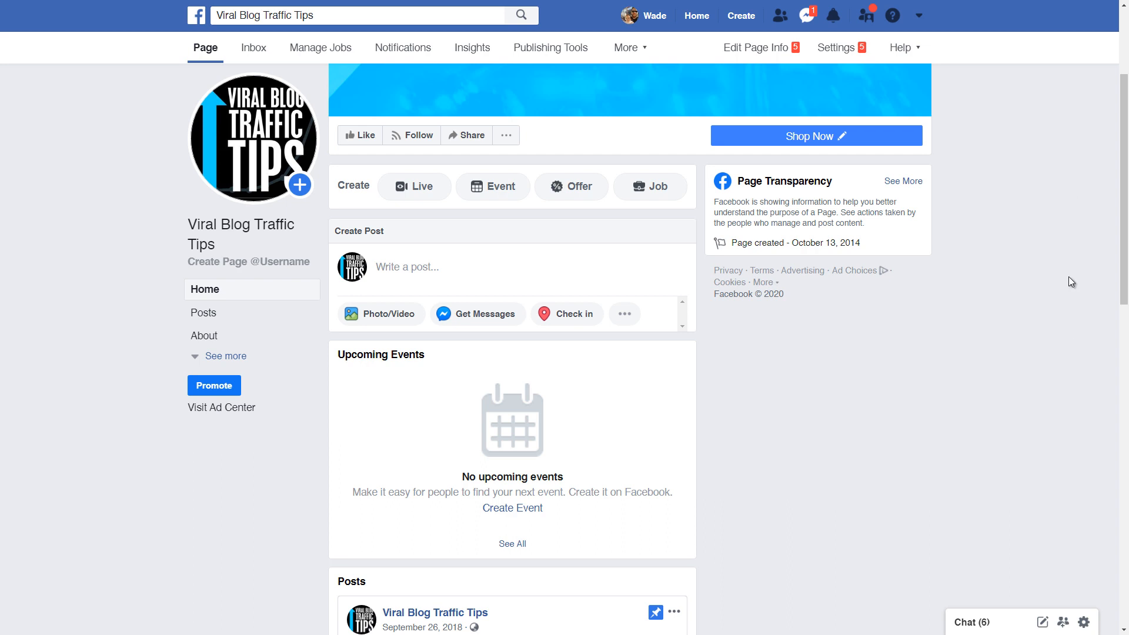
# Look through the page's home feed, including upcoming events and the published posts.
pyautogui.scroll(-2, 935, 334)
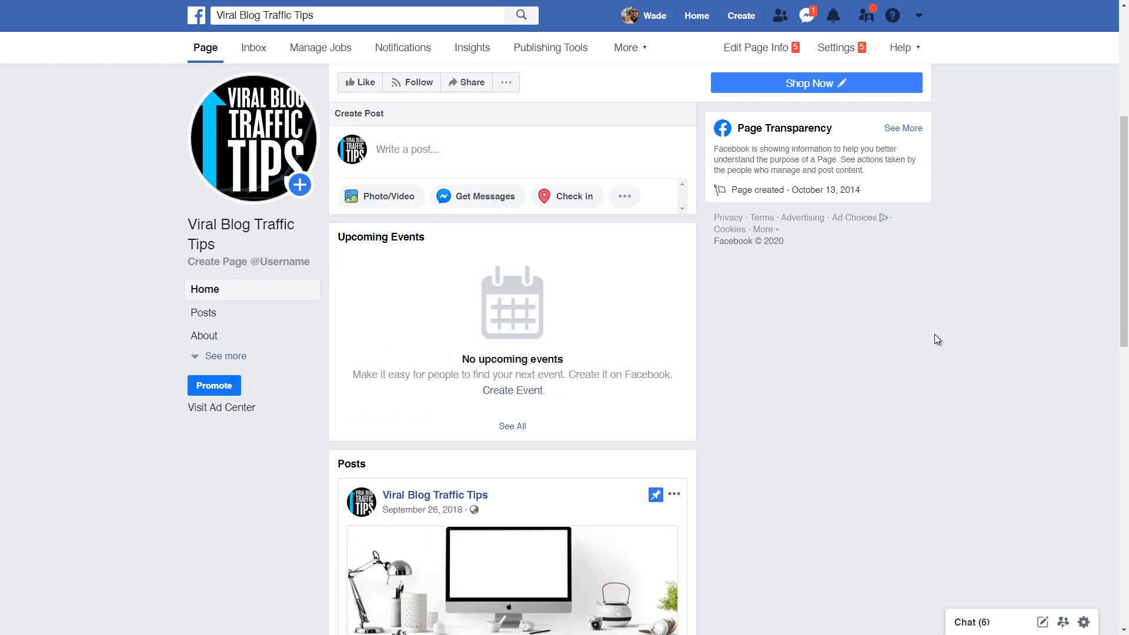
pyautogui.scroll(-3, 930, 334)
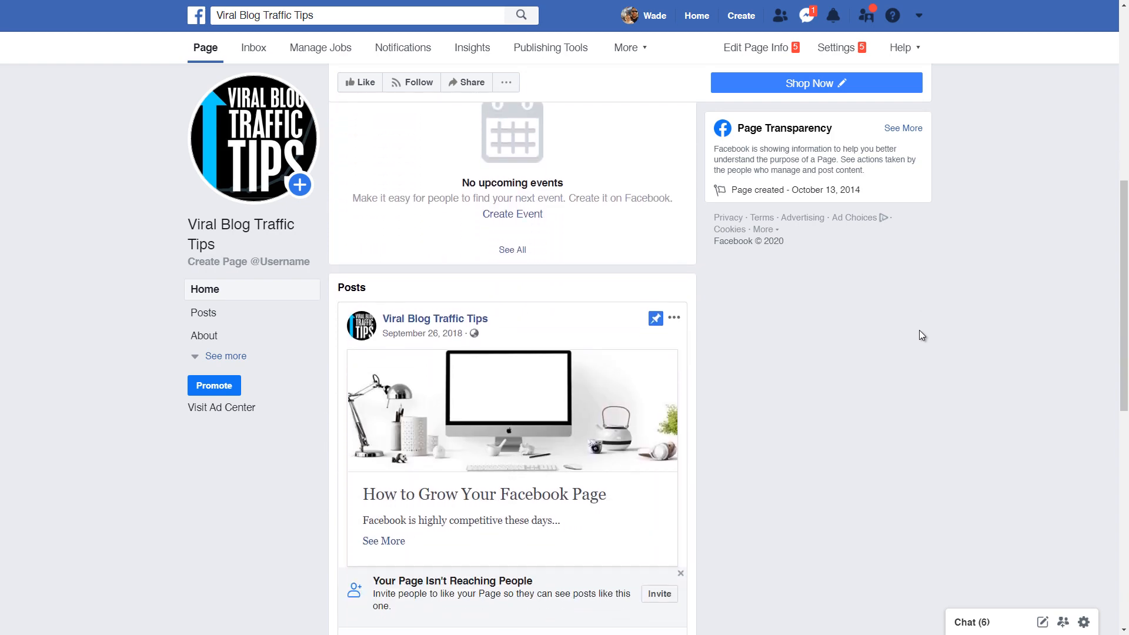
pyautogui.scroll(-3, 918, 334)
pyautogui.scroll(-5, 912, 334)
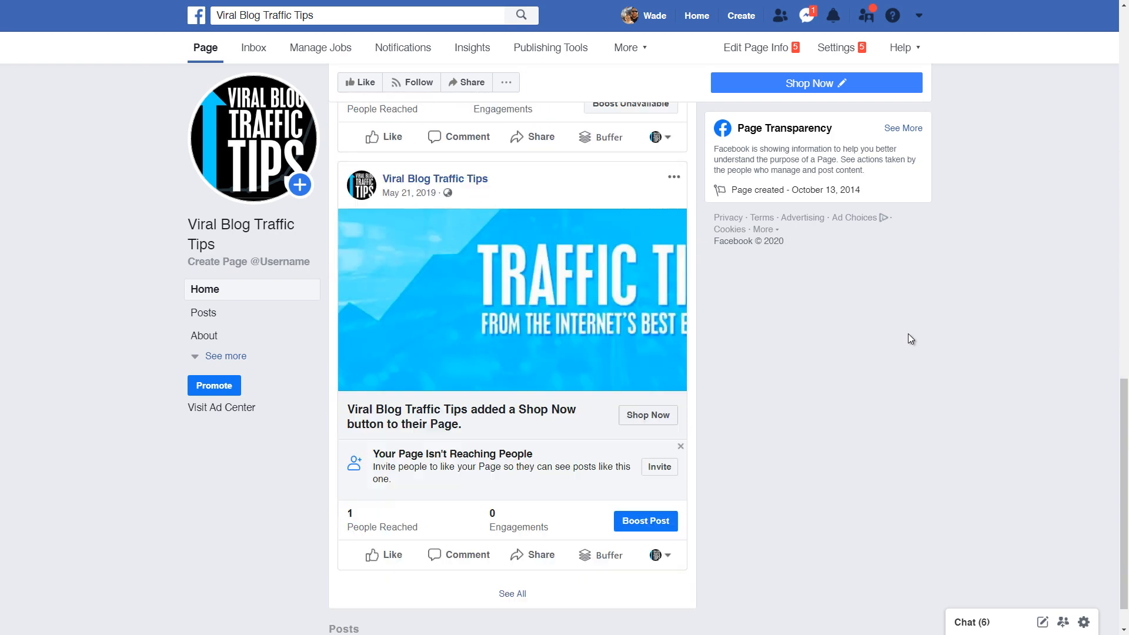
pyautogui.scroll(-1, 908, 341)
pyautogui.scroll(5, 903, 371)
pyautogui.scroll(8, 896, 412)
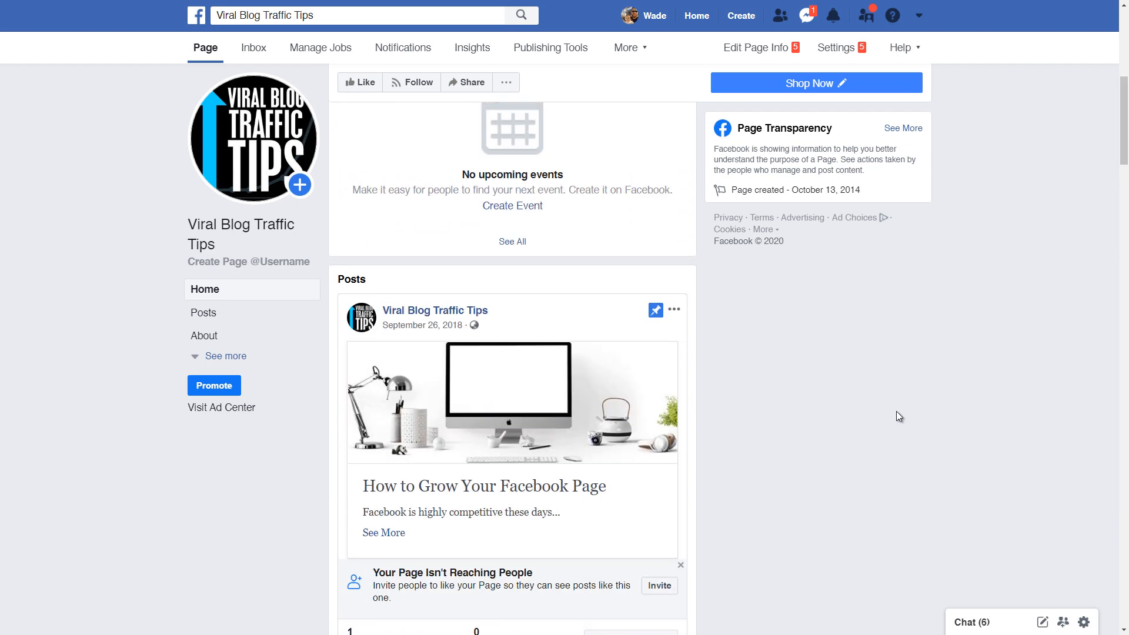
pyautogui.scroll(2, 897, 411)
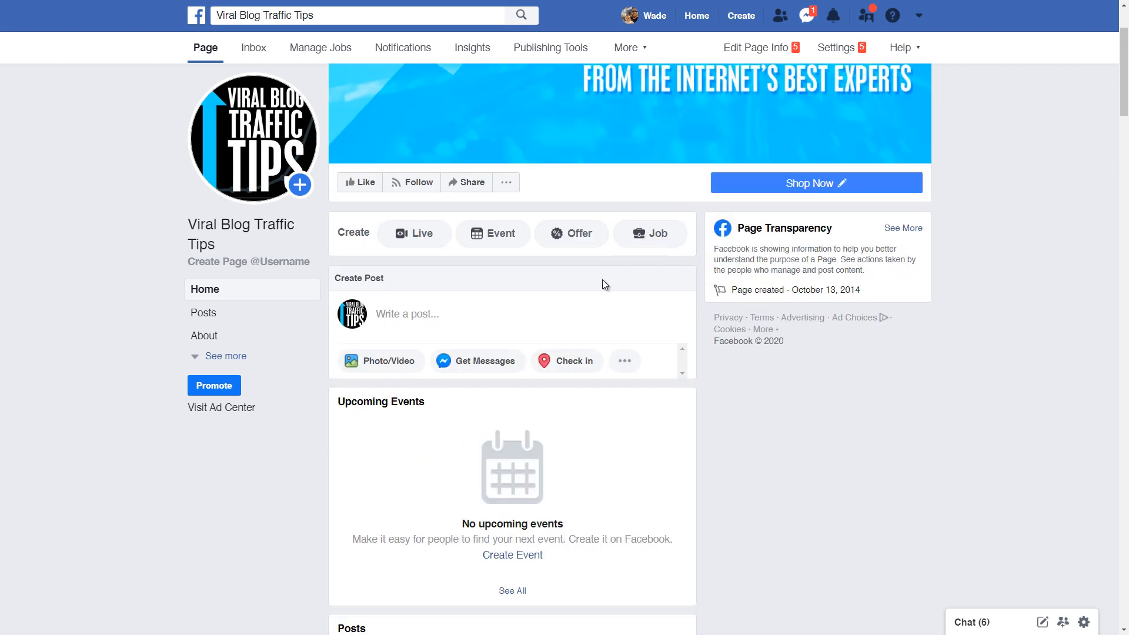
# Open the Create Post composer, review its available post options, and close it without posting.
pyautogui.click(644, 315)
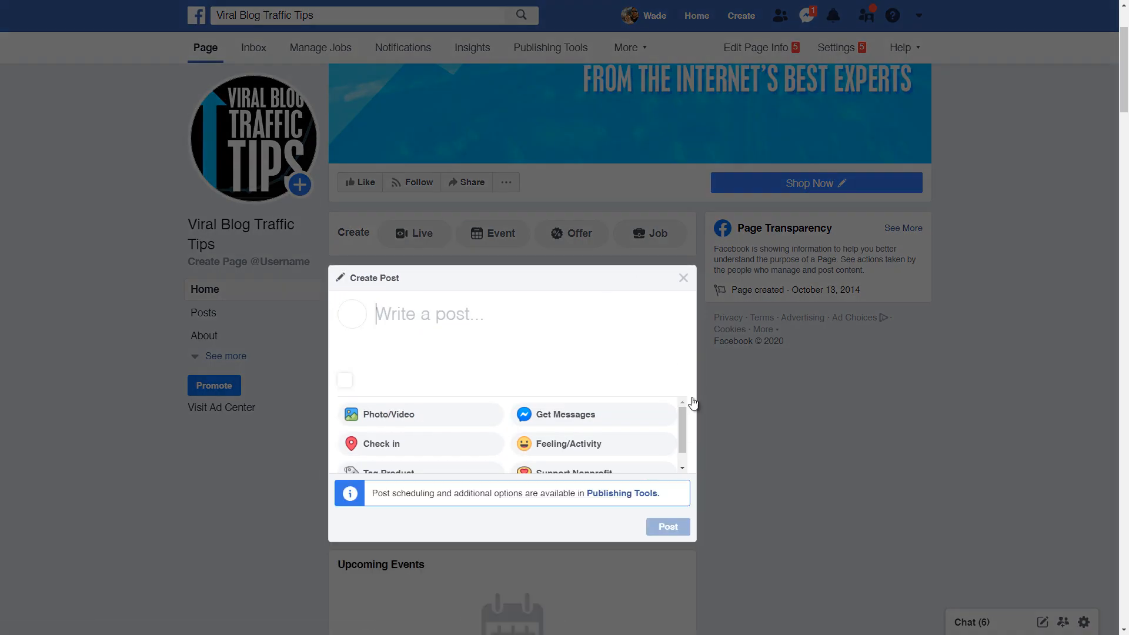
pyautogui.scroll(-1, 688, 435)
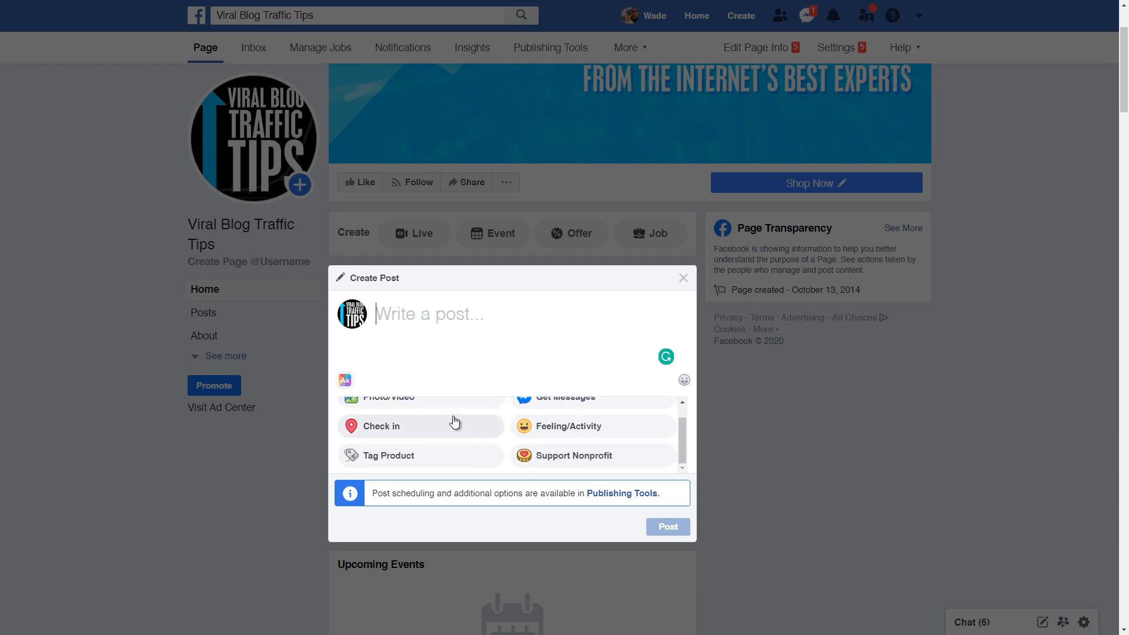
pyautogui.scroll(1, 423, 423)
pyautogui.click(680, 279)
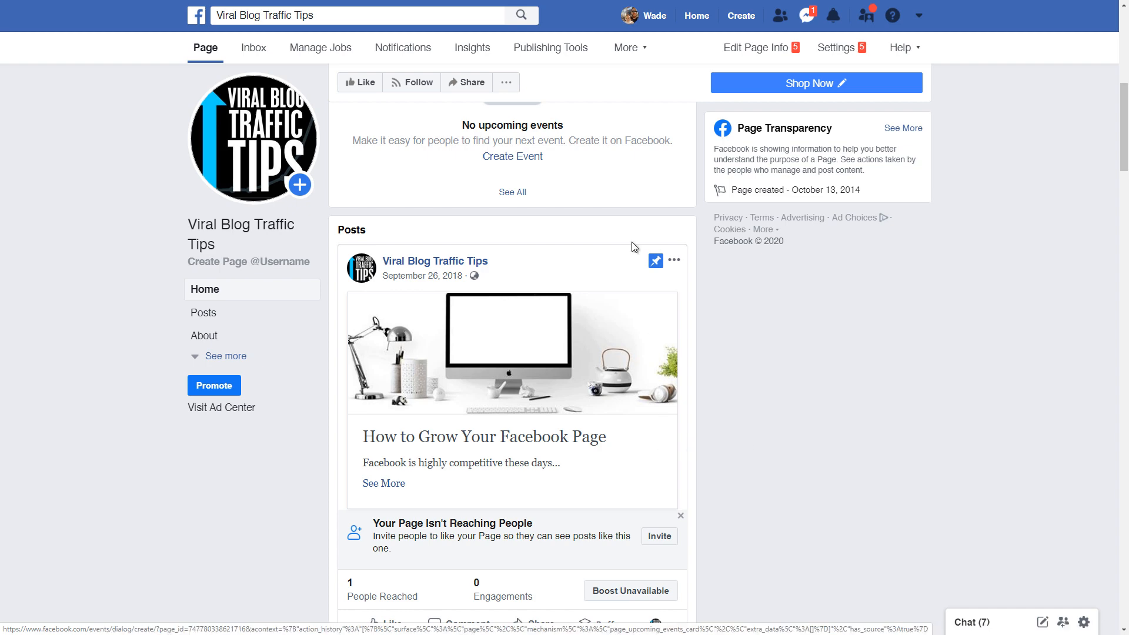
# Open the note "How to Grow Your Facebook Page", examine its layout and formatting from start to end, and close it.
pyautogui.scroll(-1, 411, 310)
pyautogui.scroll(-1, 411, 310)
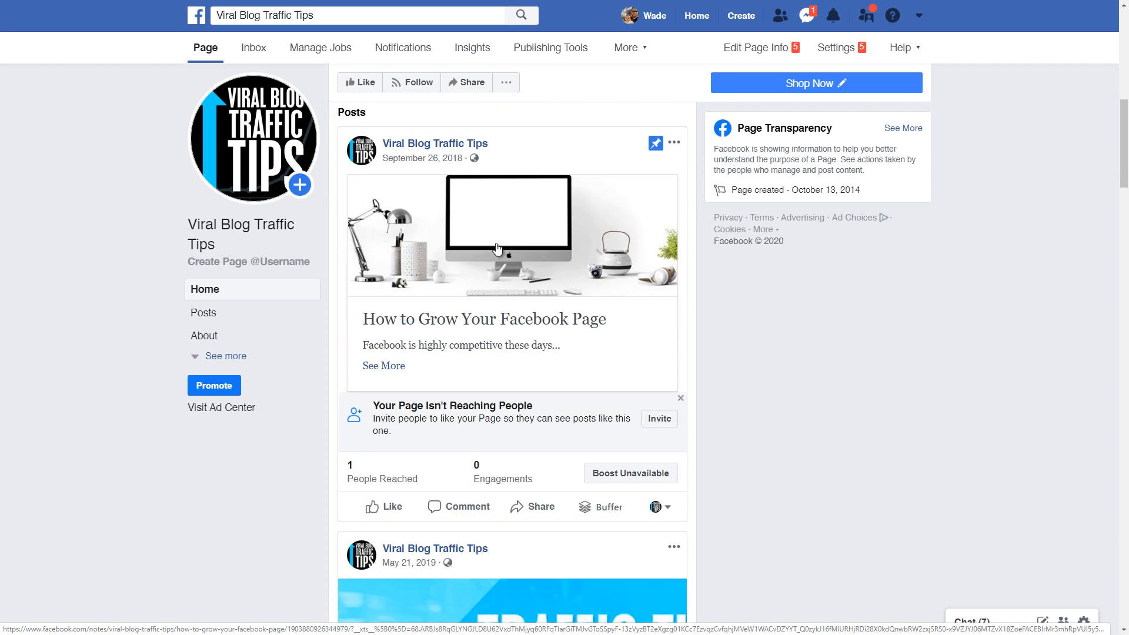
pyautogui.click(497, 246)
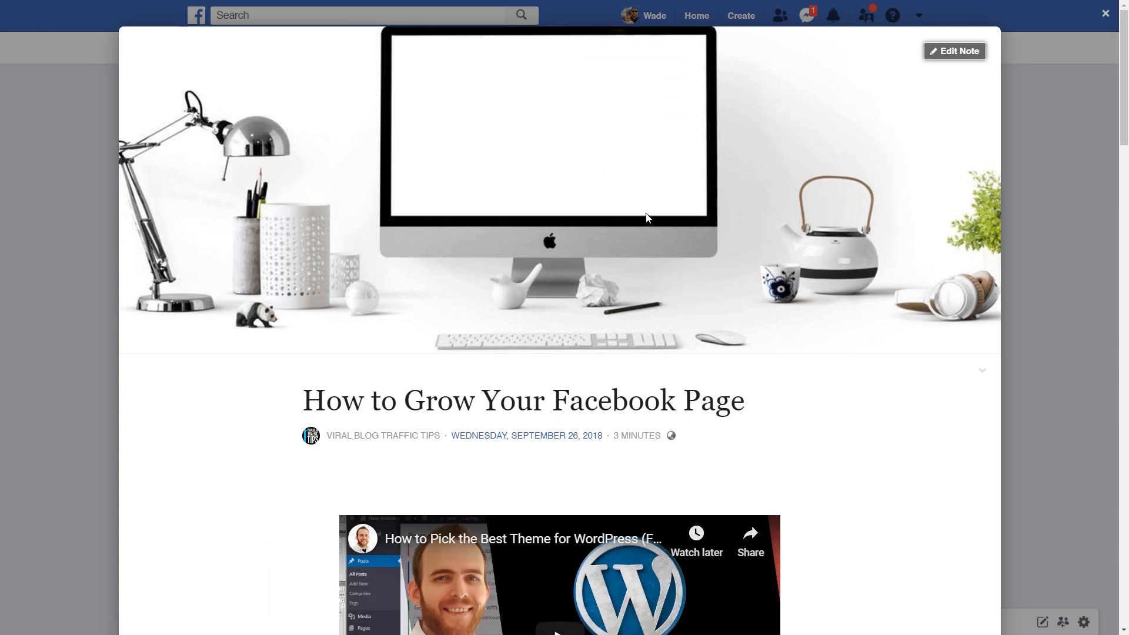
pyautogui.scroll(-2, 561, 230)
pyautogui.scroll(-10, 561, 236)
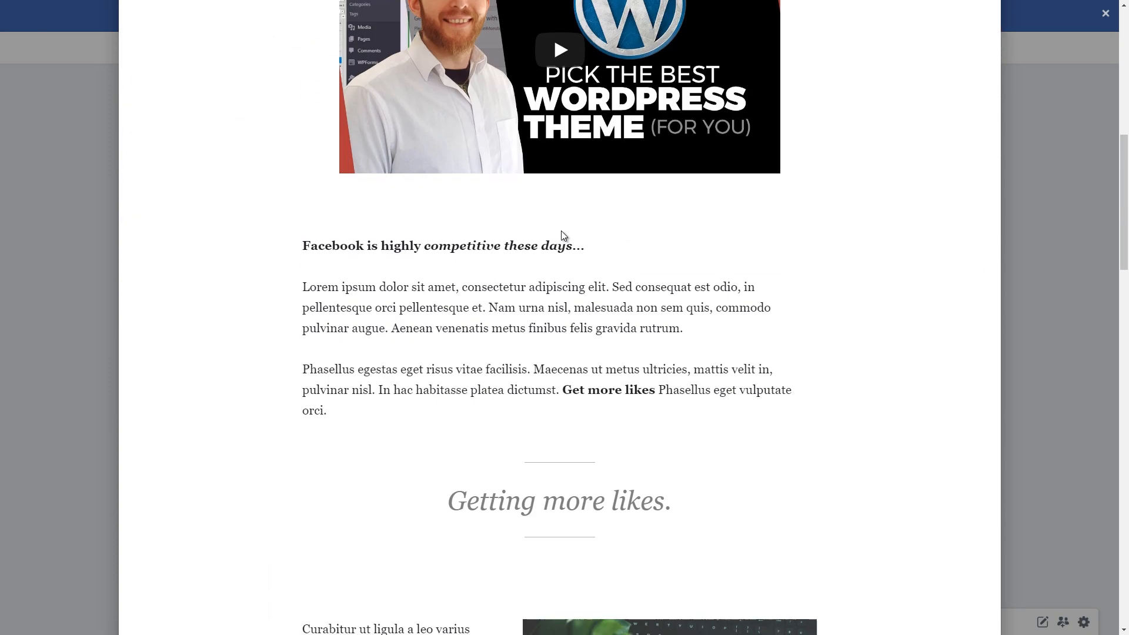
pyautogui.scroll(-20, 561, 231)
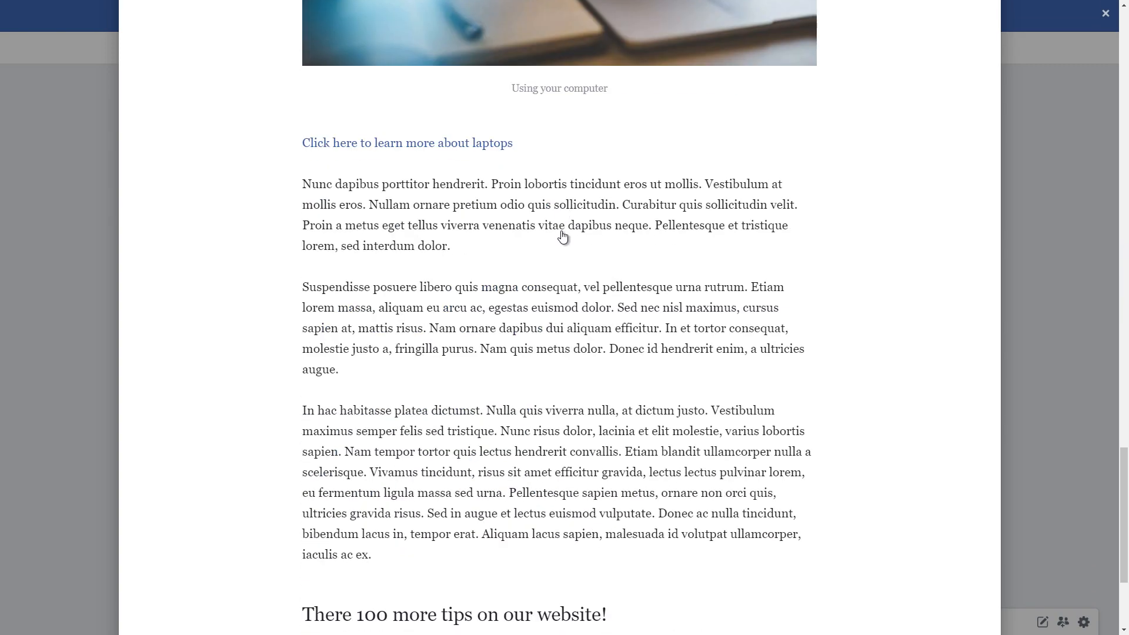
pyautogui.scroll(18, 562, 231)
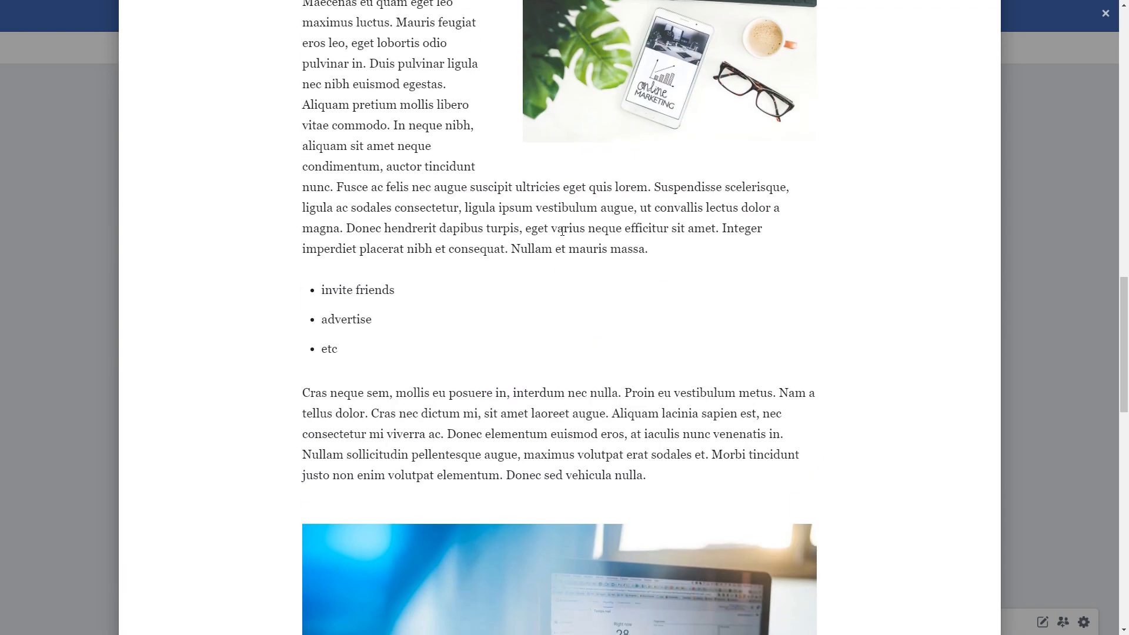
pyautogui.scroll(12, 562, 231)
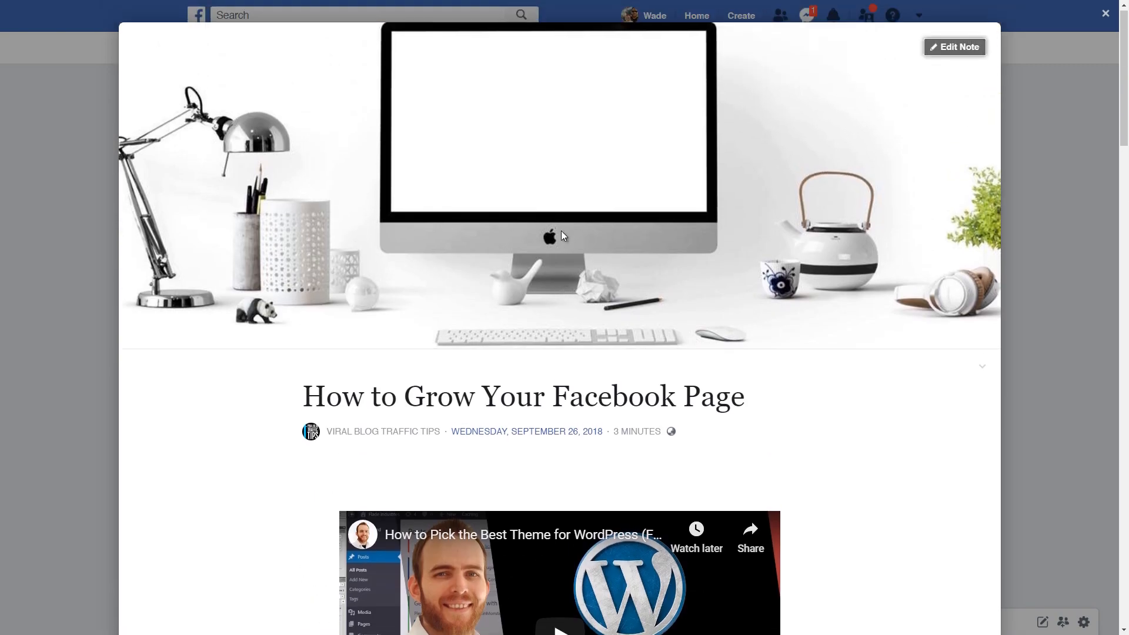
pyautogui.scroll(-18, 561, 230)
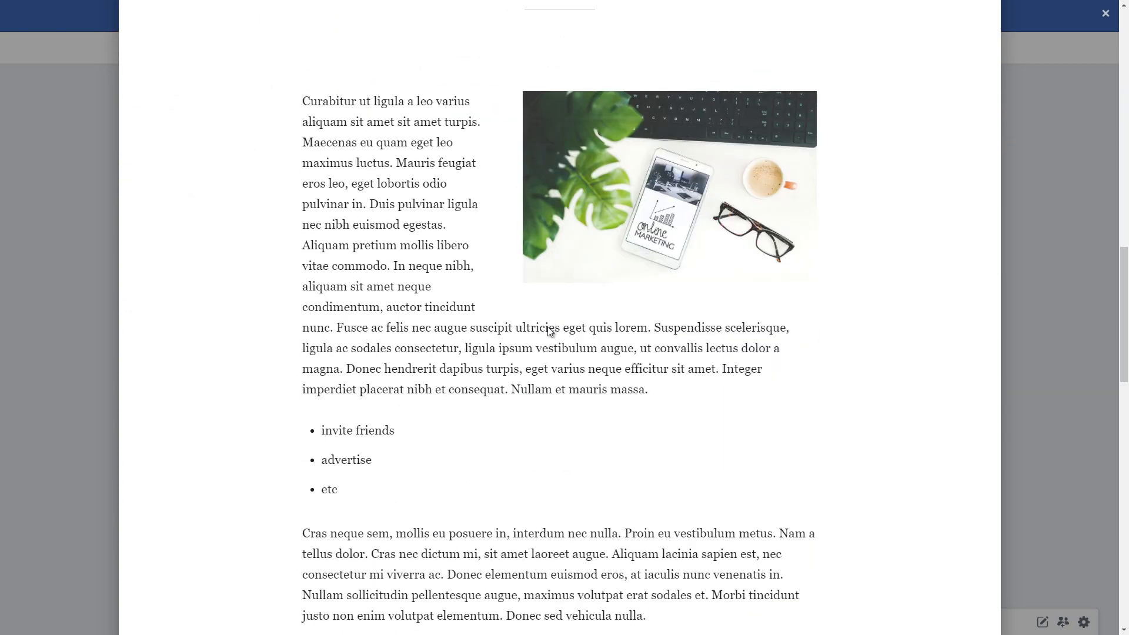
pyautogui.scroll(7, 548, 337)
pyautogui.scroll(12, 548, 336)
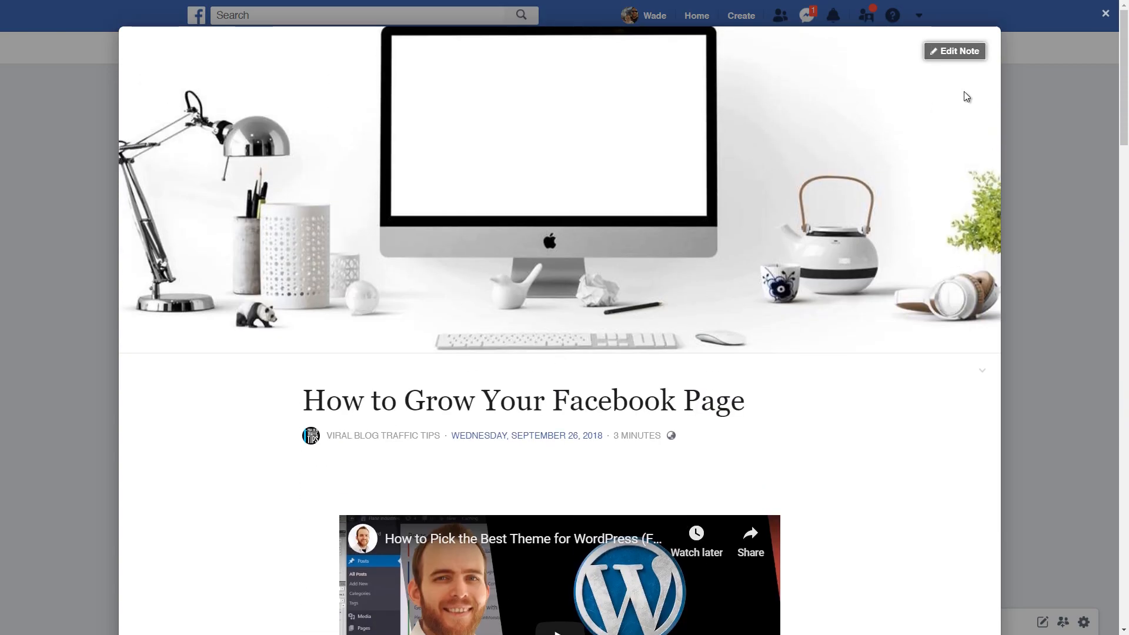
pyautogui.click(1024, 126)
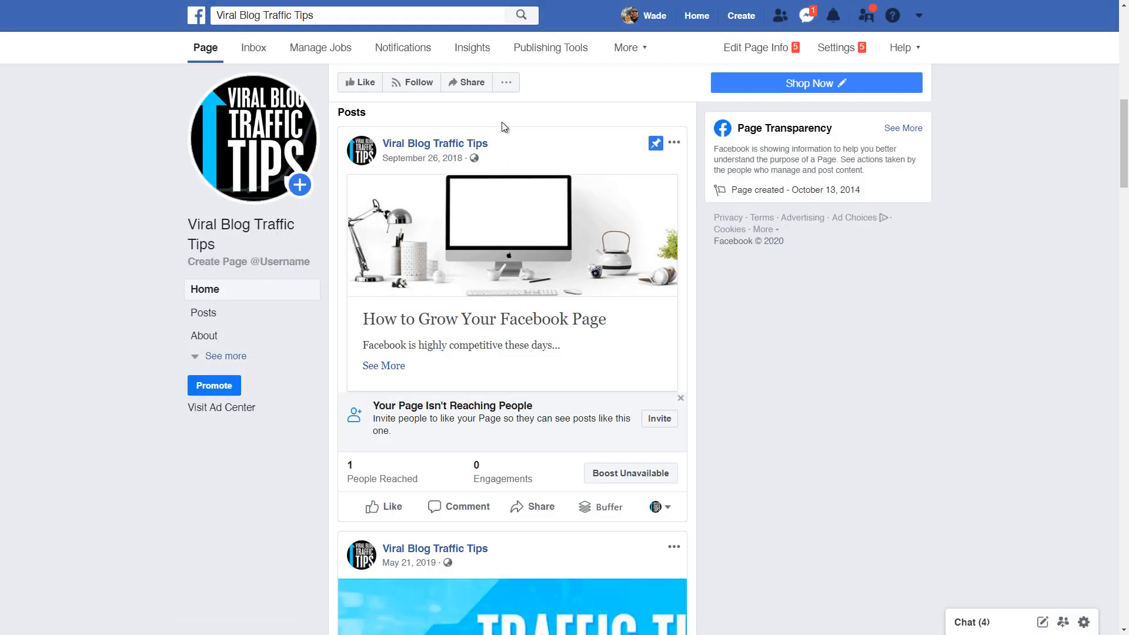
# Check the page's post composer again for the content types it offers, and close it.
pyautogui.moveTo(312, 159)
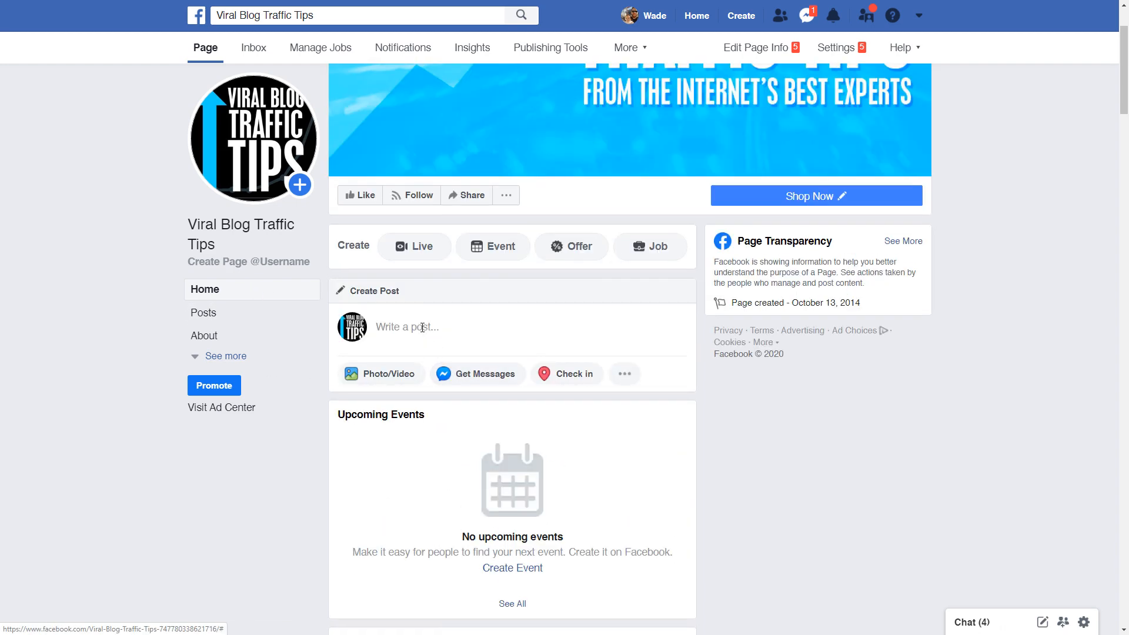
pyautogui.click(421, 327)
pyautogui.scroll(-1, 453, 465)
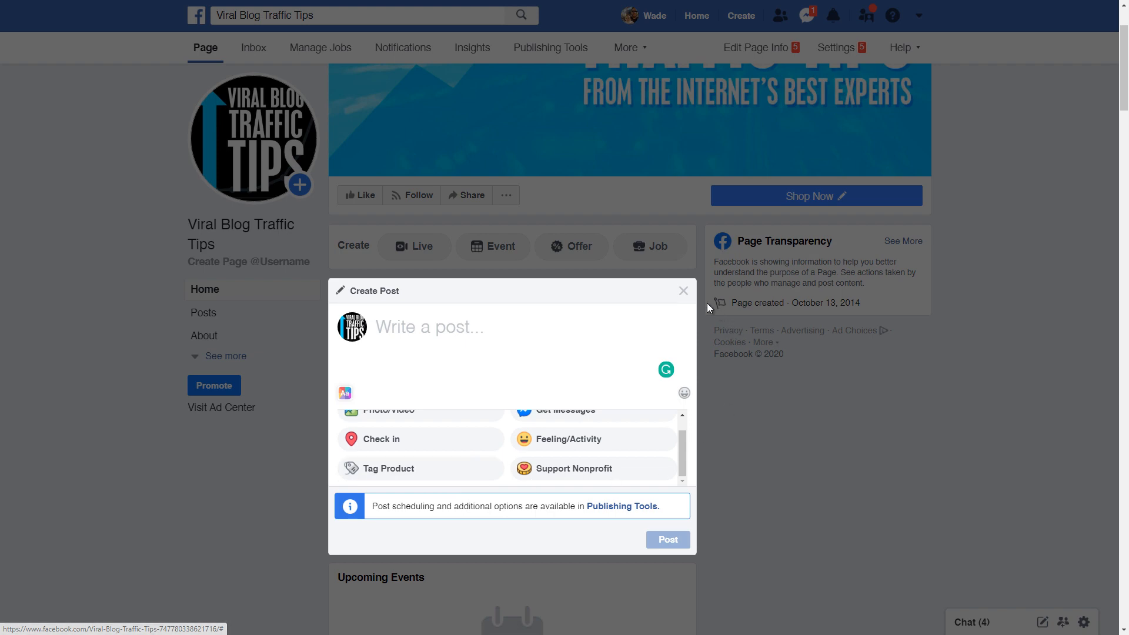
pyautogui.click(684, 291)
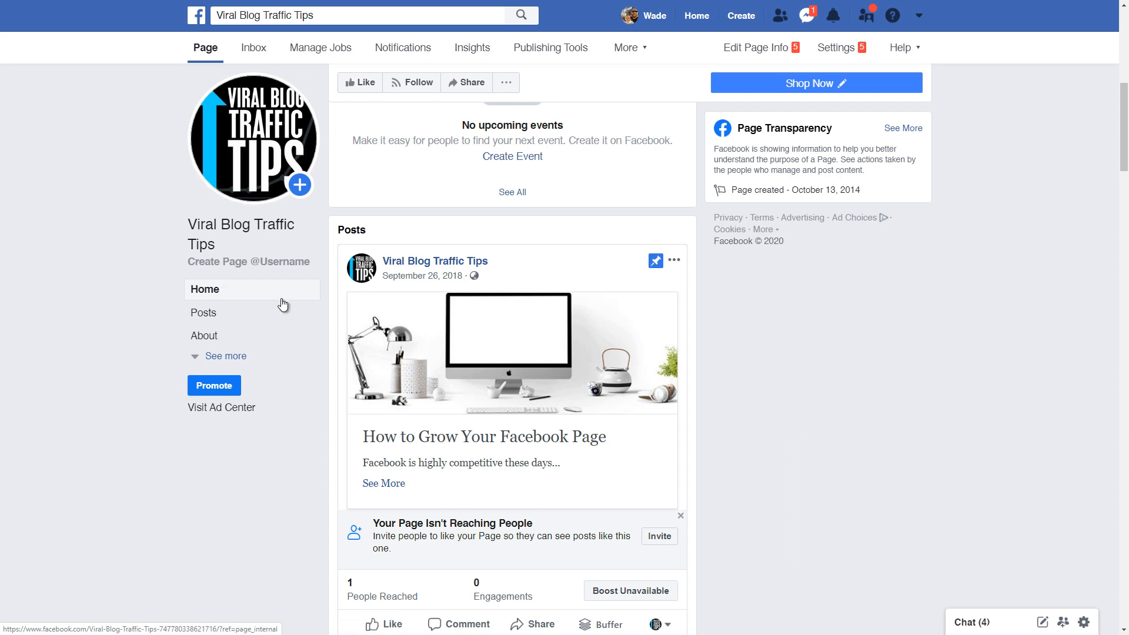
# Add the Notes tab to the page through its Templates and Tabs settings.
pyautogui.click(844, 54)
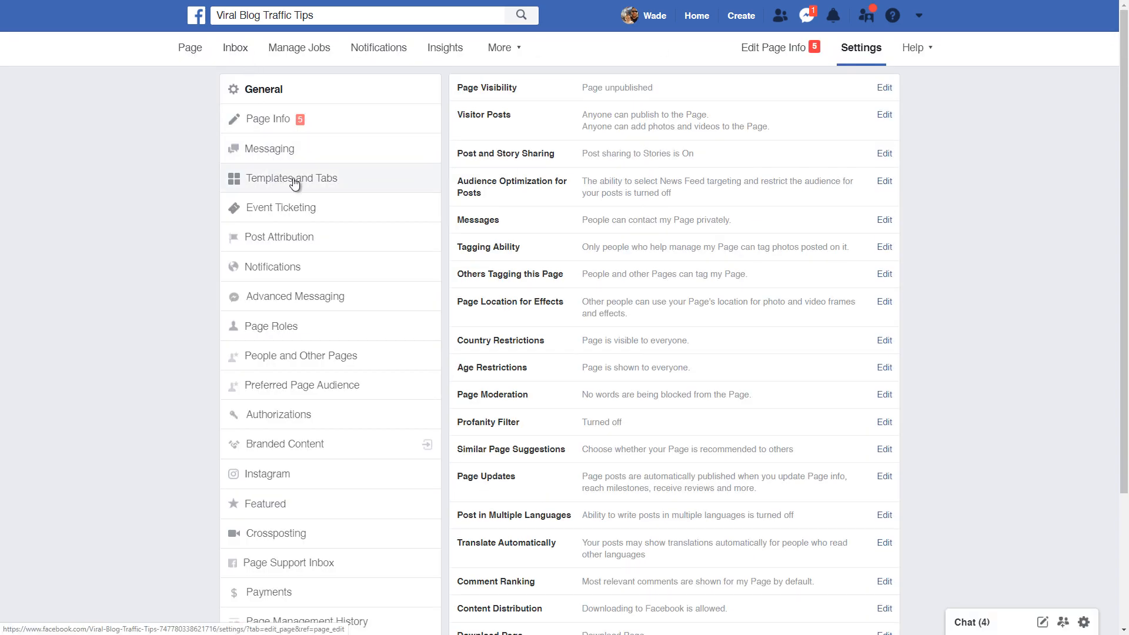
pyautogui.click(264, 177)
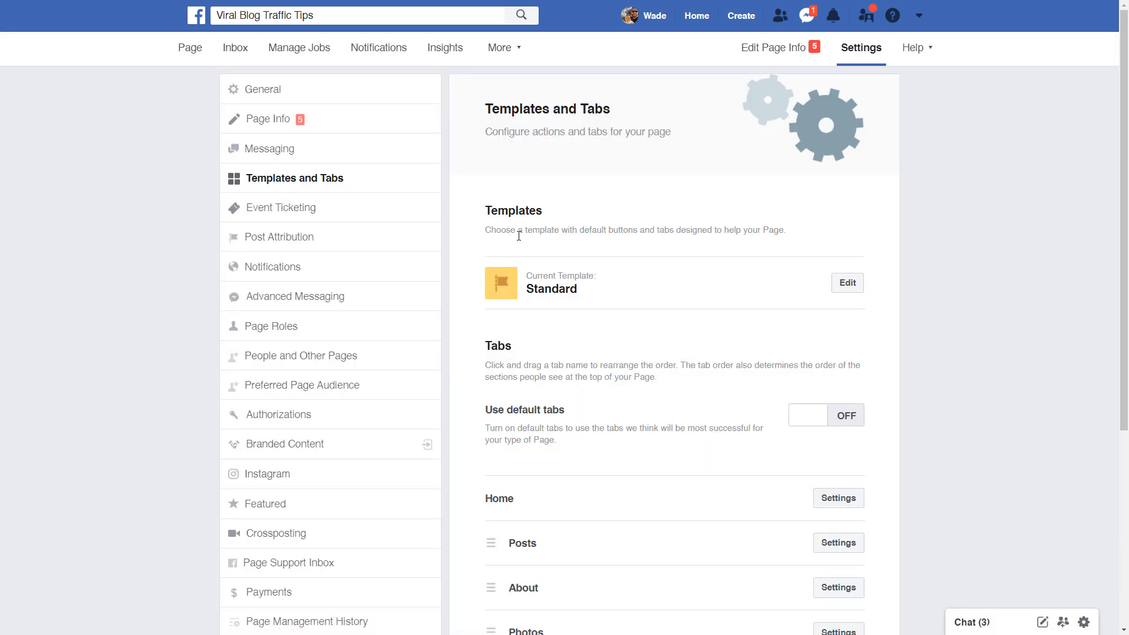
pyautogui.scroll(-5, 562, 257)
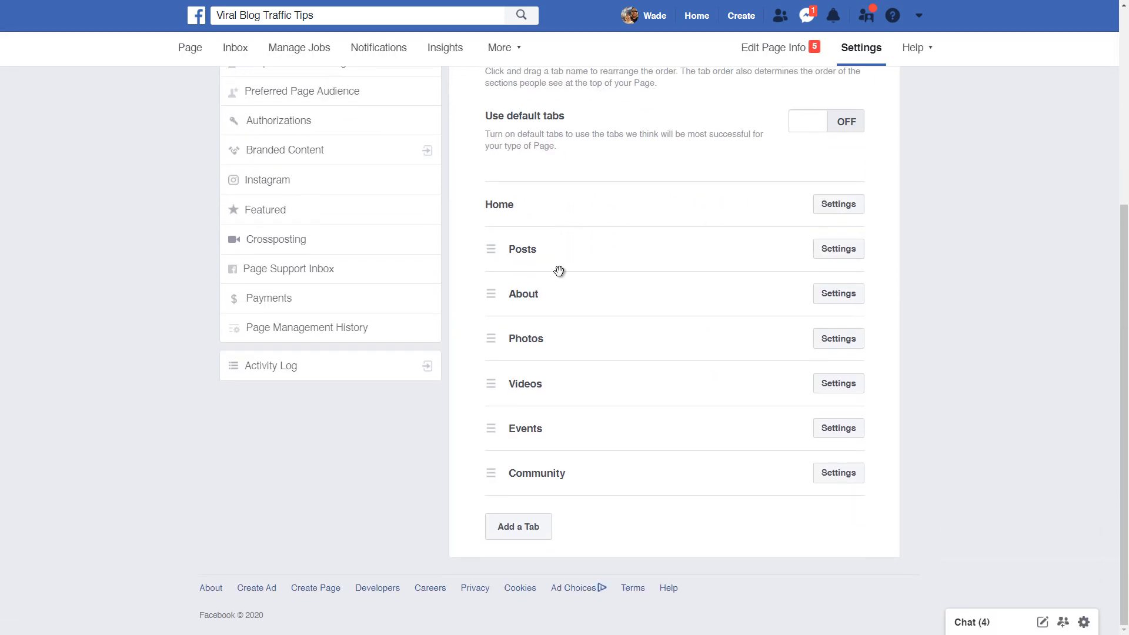
pyautogui.click(502, 525)
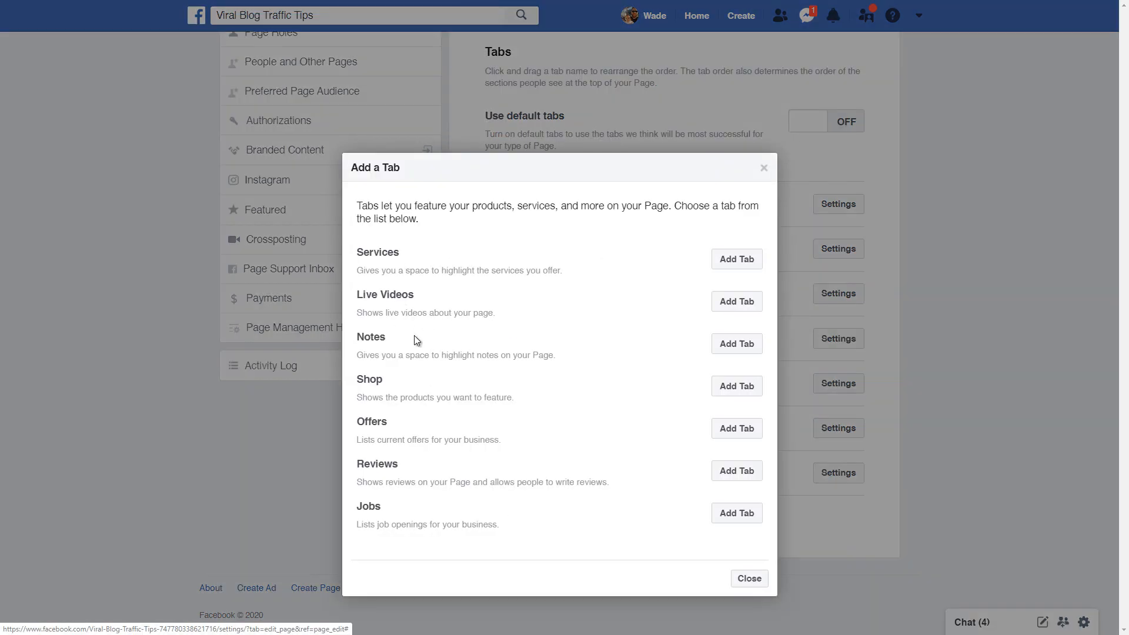
pyautogui.doubleClick(376, 338)
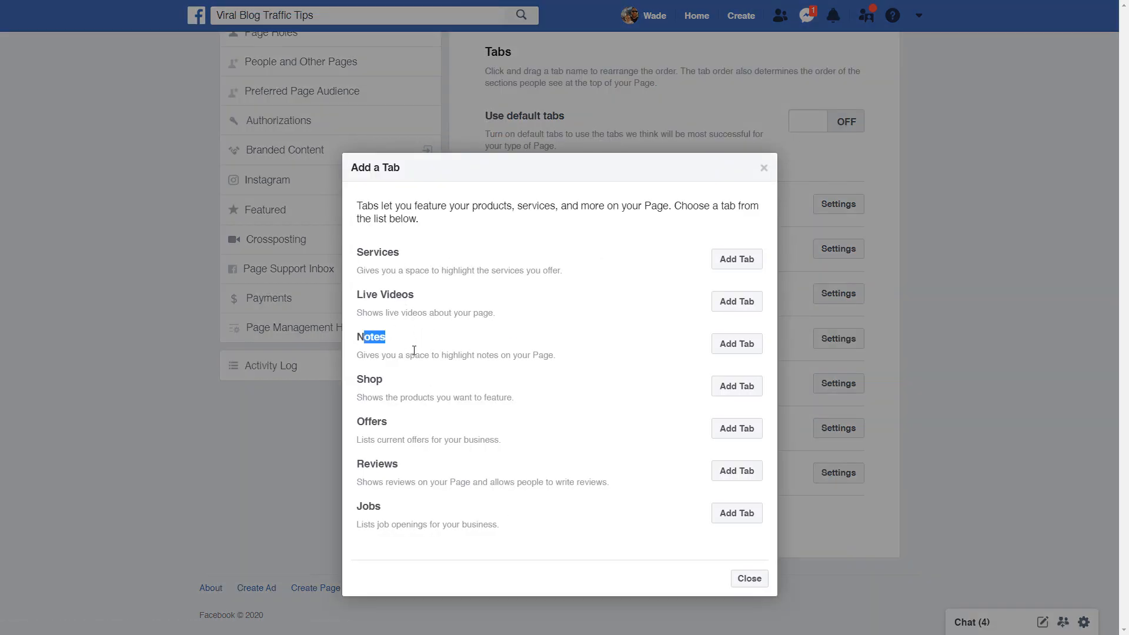
pyautogui.click(729, 346)
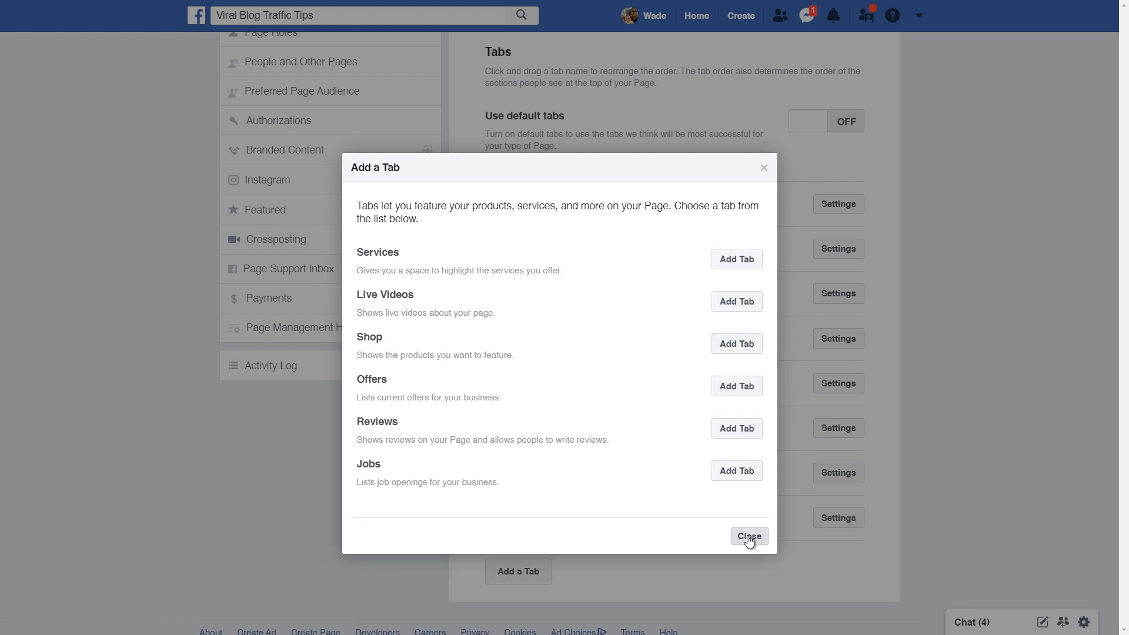
pyautogui.click(748, 536)
# Reorder the page tabs so that Notes sits directly below Posts, and return to the page.
pyautogui.moveTo(507, 517); pyautogui.dragTo(492, 297)
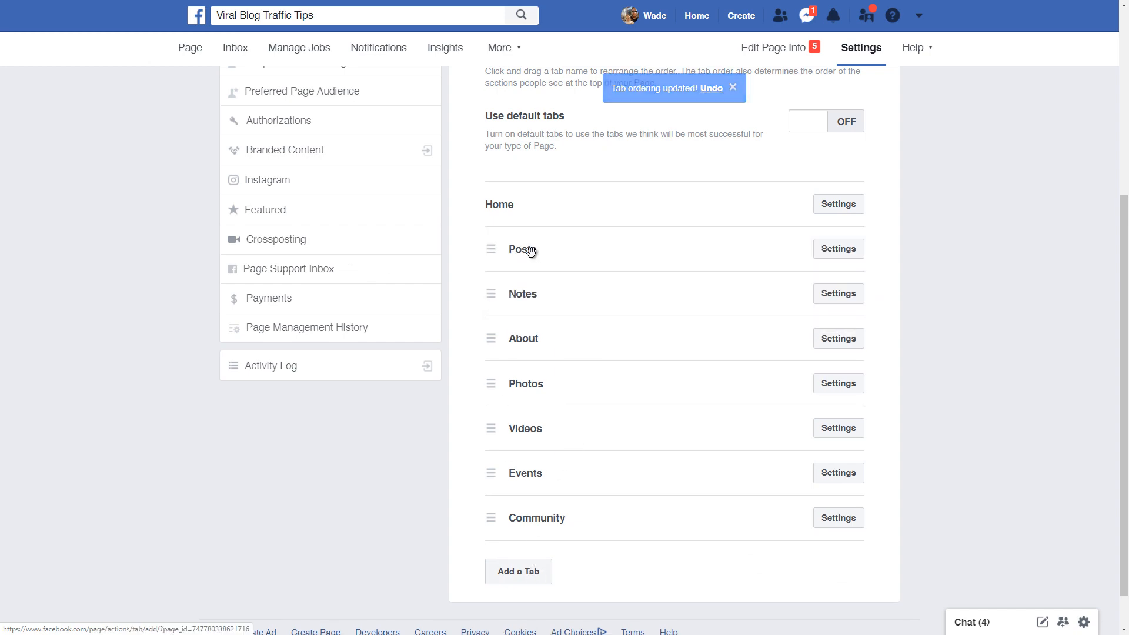
pyautogui.scroll(5, 522, 311)
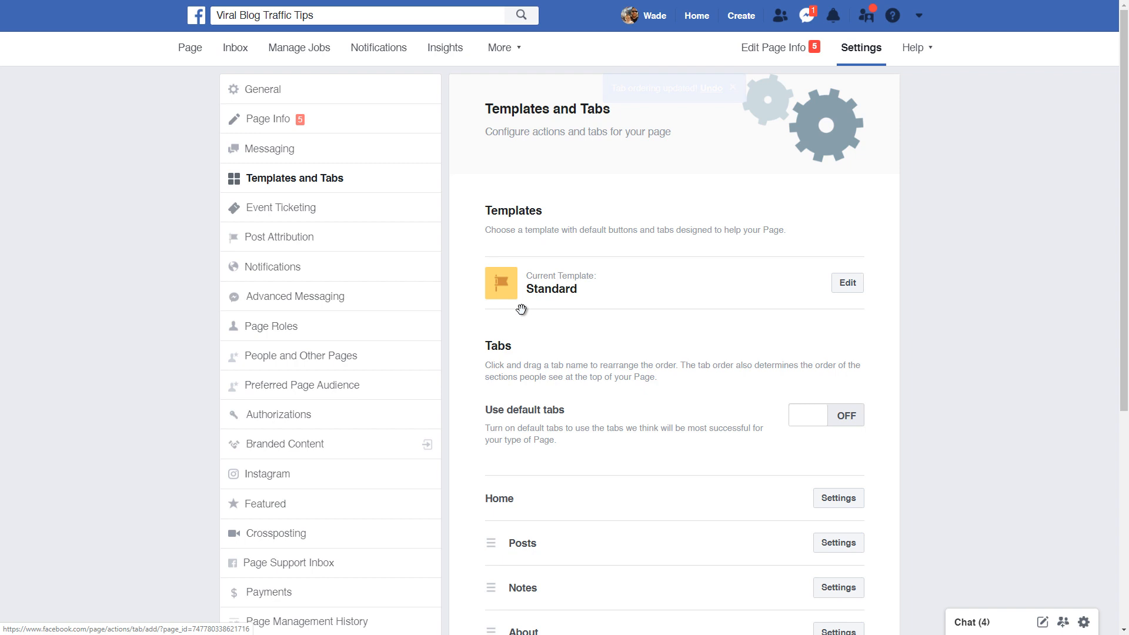
pyautogui.click(206, 50)
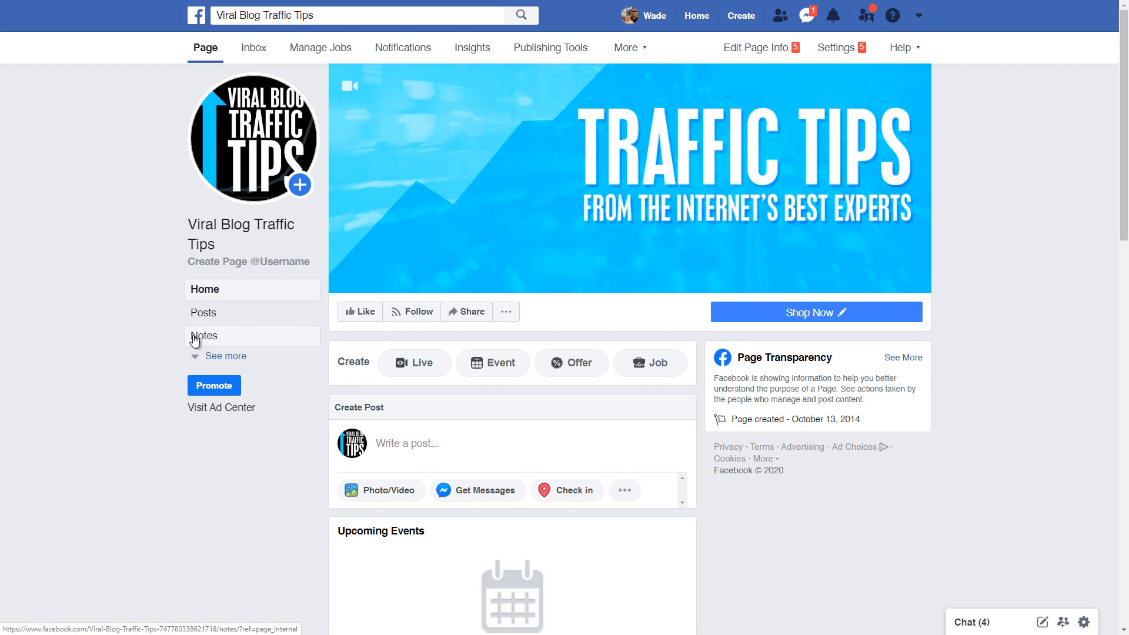
# Open the page's Notes section, review the existing note, and start a new note.
pyautogui.scroll(-14, 421, 284)
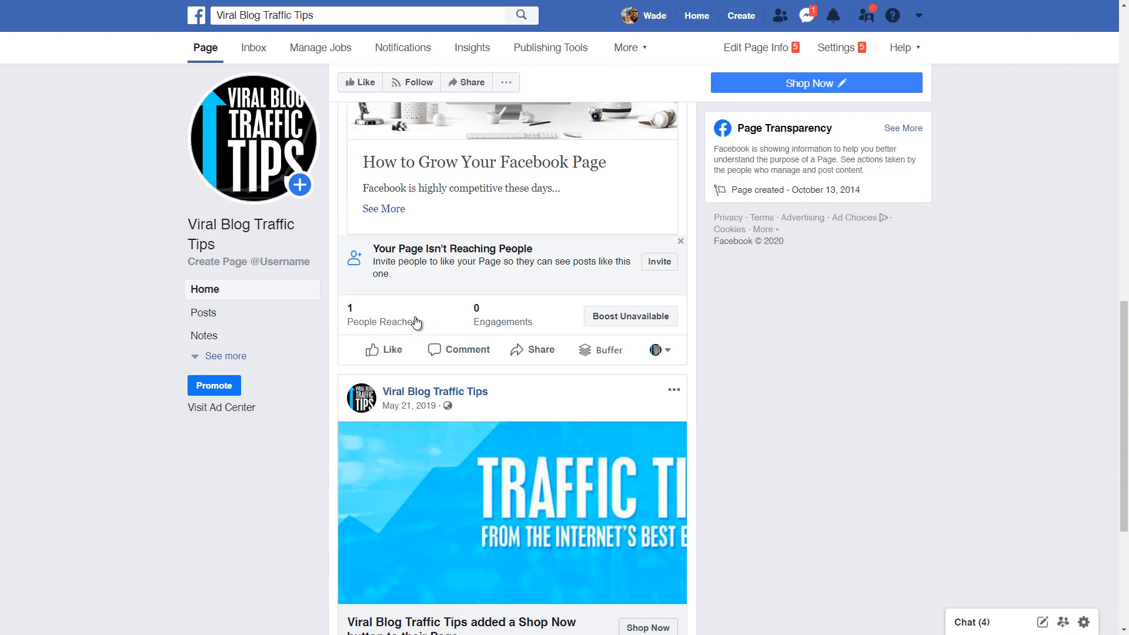
pyautogui.scroll(-5, 416, 323)
pyautogui.scroll(19, 416, 323)
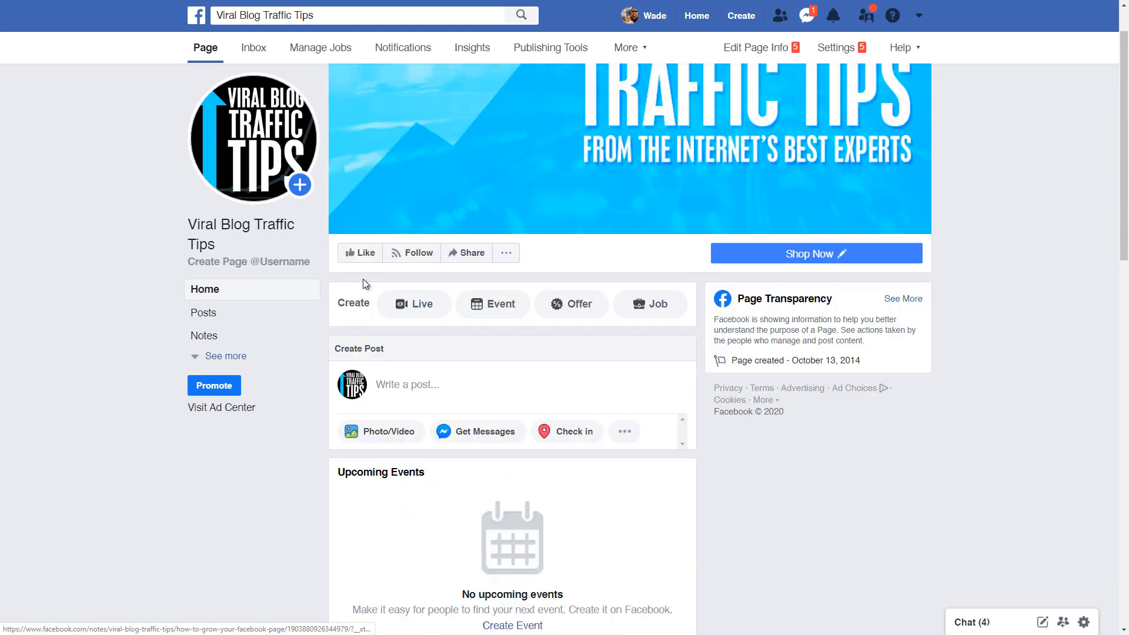
pyautogui.click(213, 335)
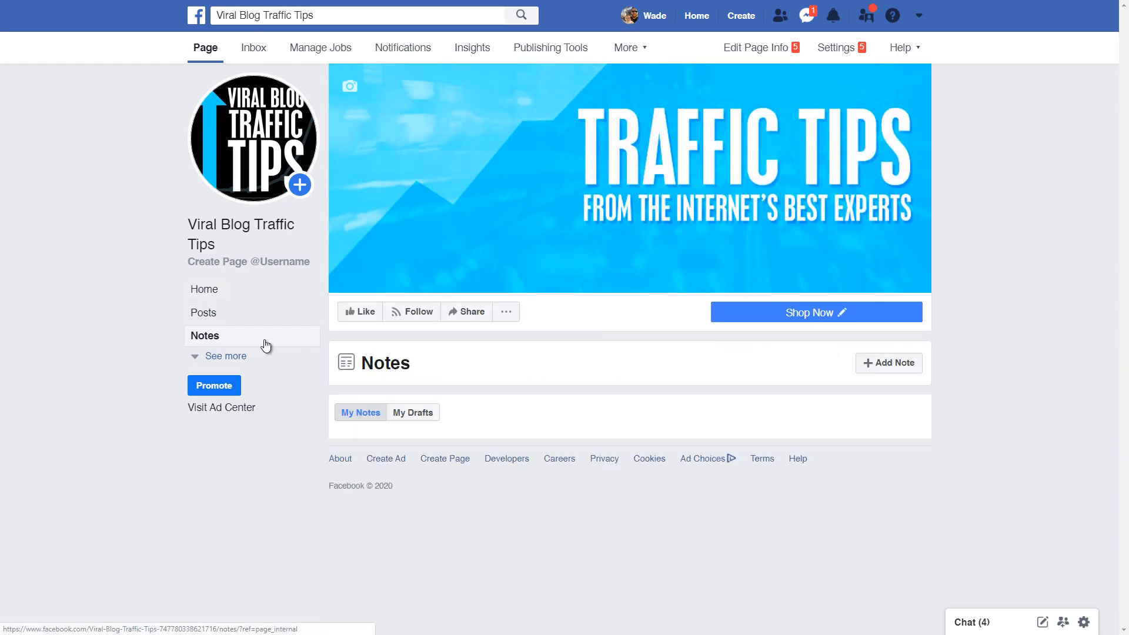
pyautogui.scroll(-2, 502, 424)
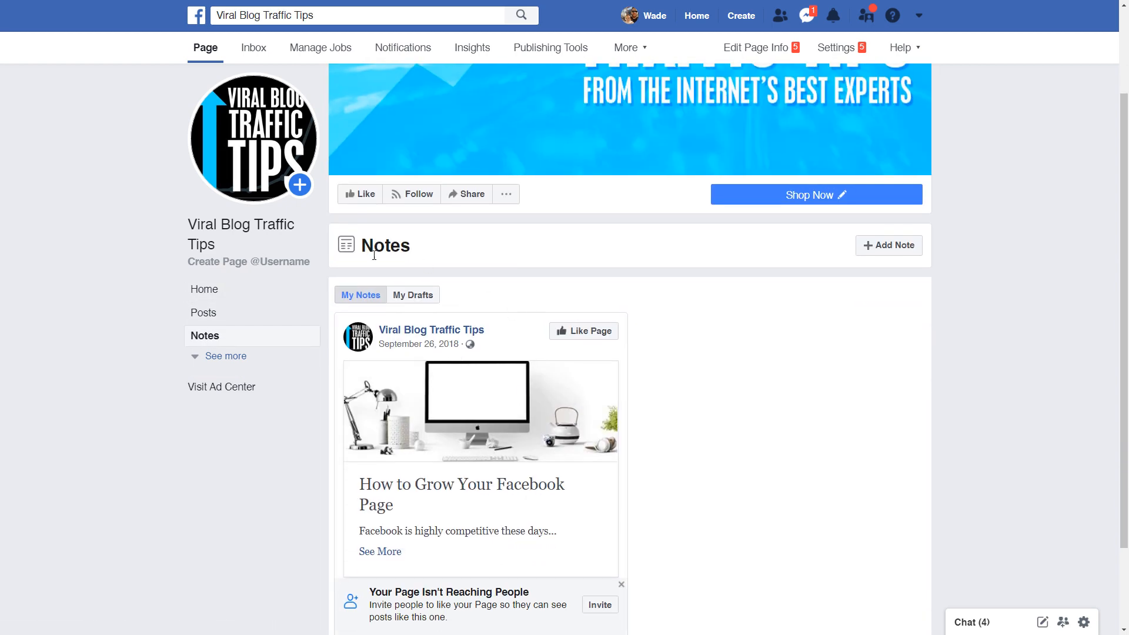
pyautogui.scroll(-2, 441, 390)
pyautogui.scroll(4, 497, 453)
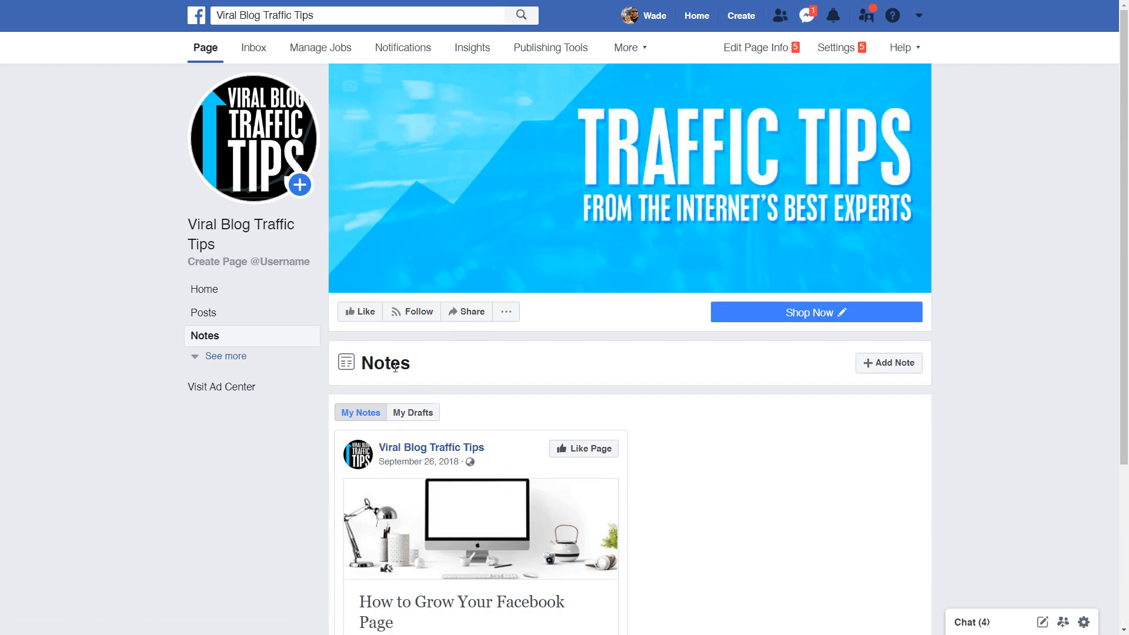
pyautogui.click(889, 364)
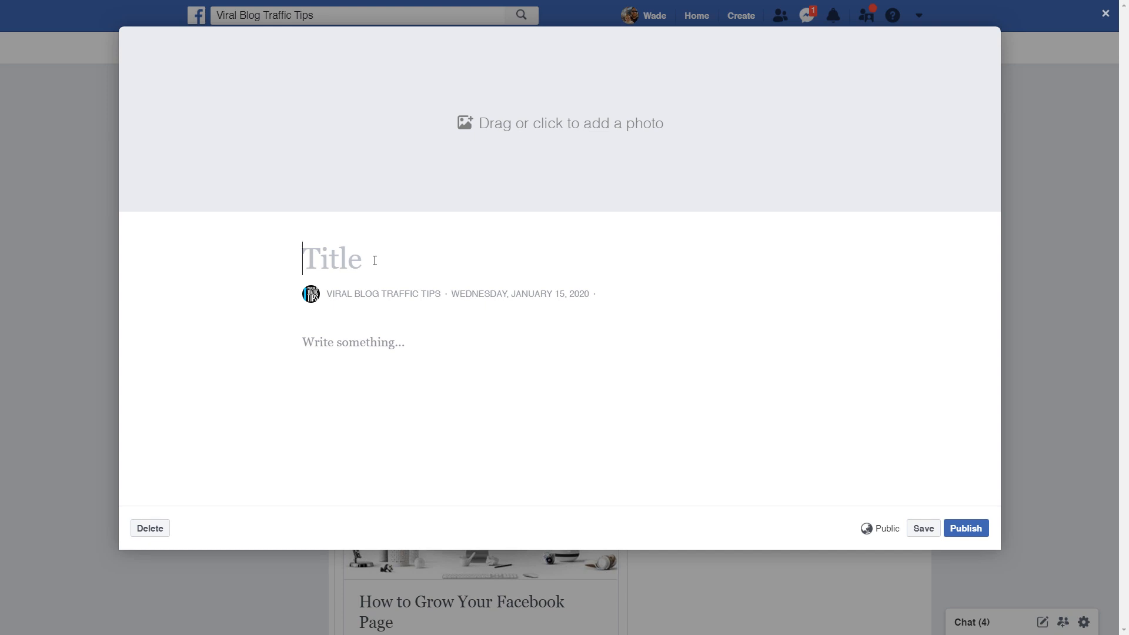
# Title the new note "How do I create Notes on my Facebook Page?".
pyautogui.write('How do ')
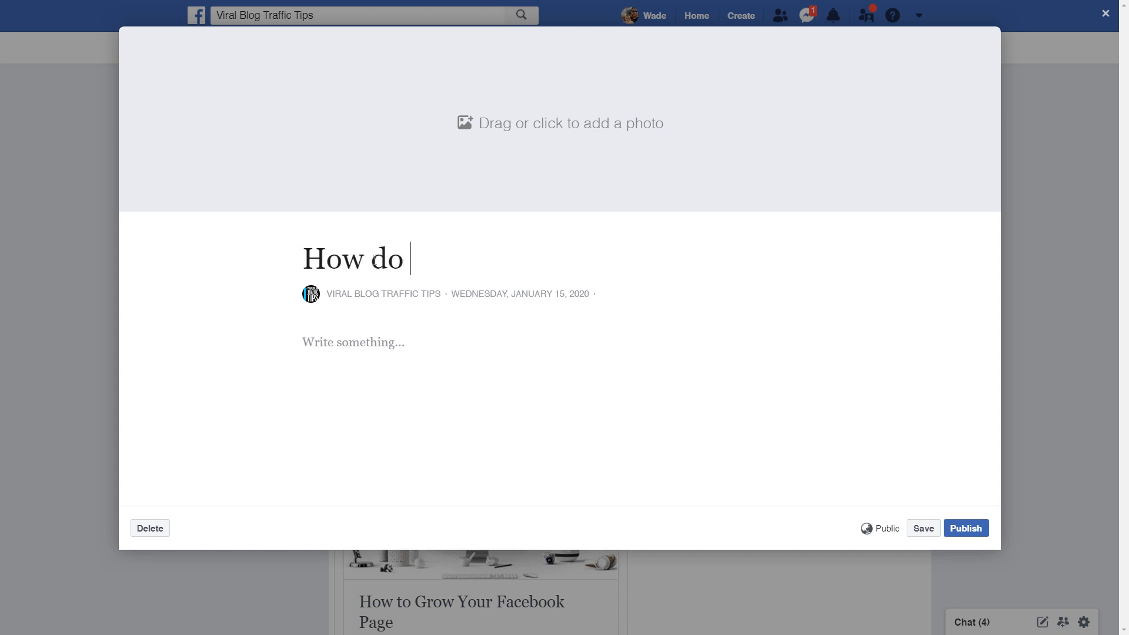
pyautogui.write('I create Notes ')
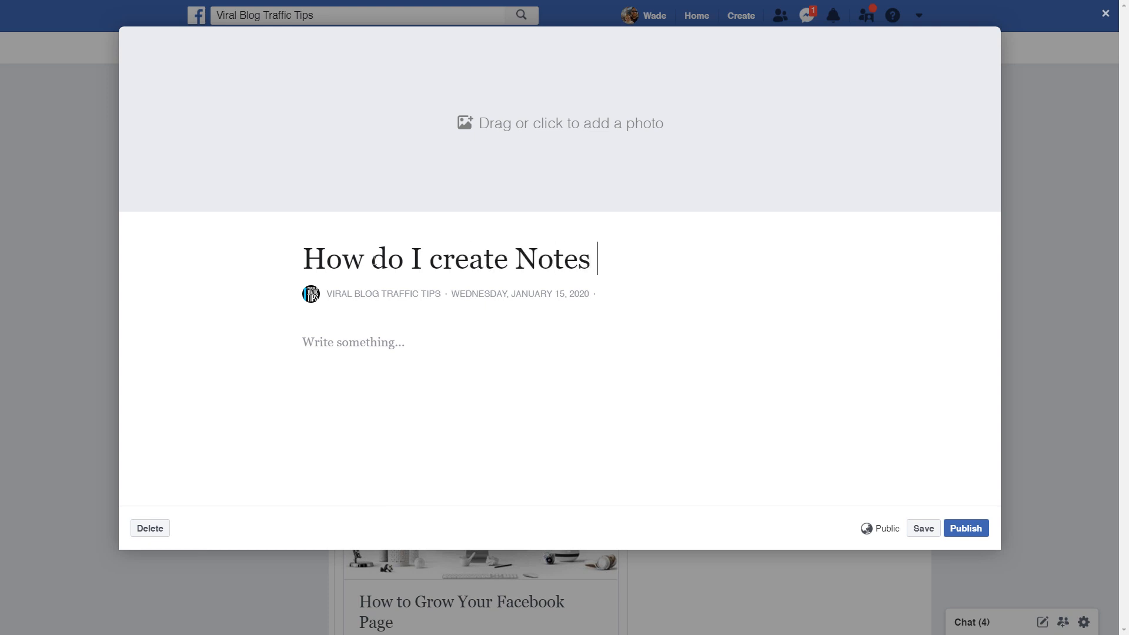
pyautogui.write('on my Facebook Page?')
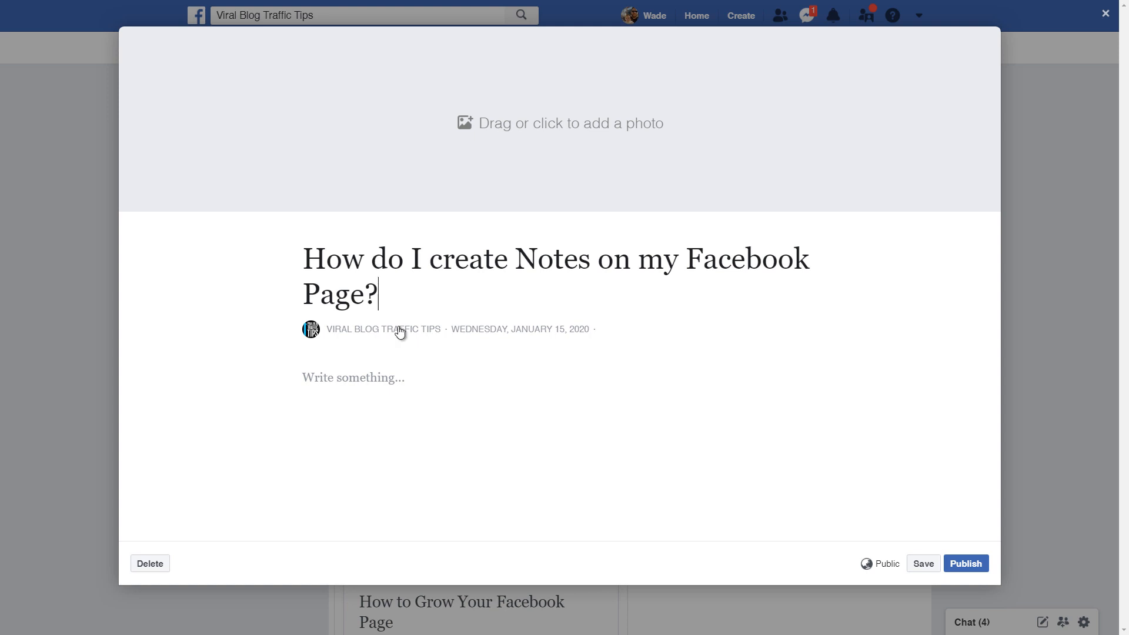
# Try the Google search pagination image as the note's cover photo, and remove it again.
pyautogui.click(577, 130)
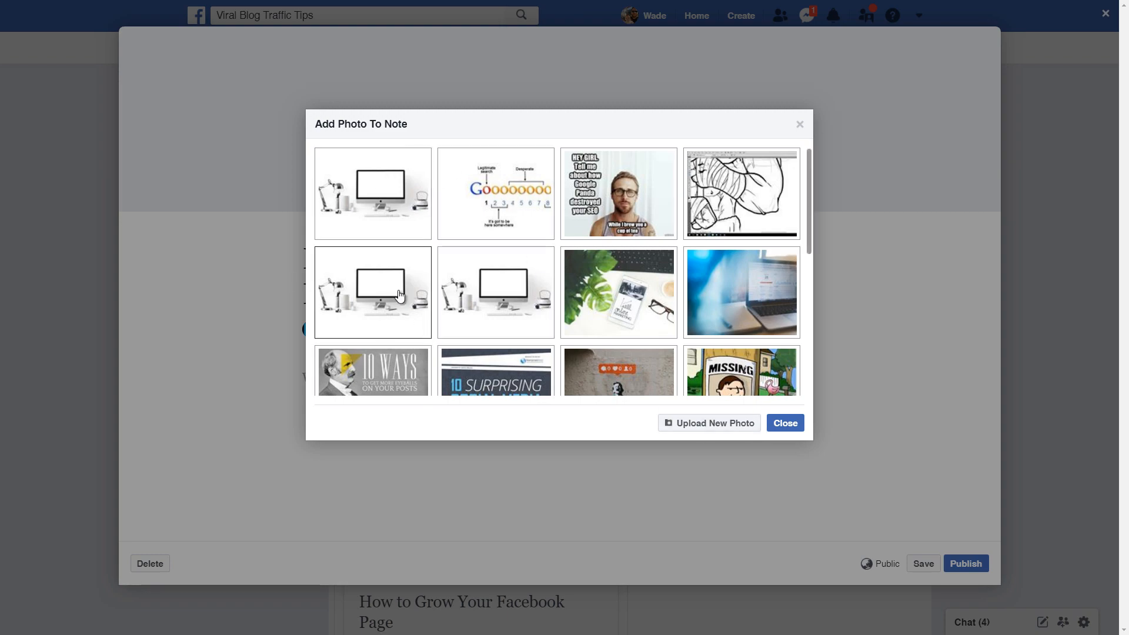
pyautogui.click(529, 212)
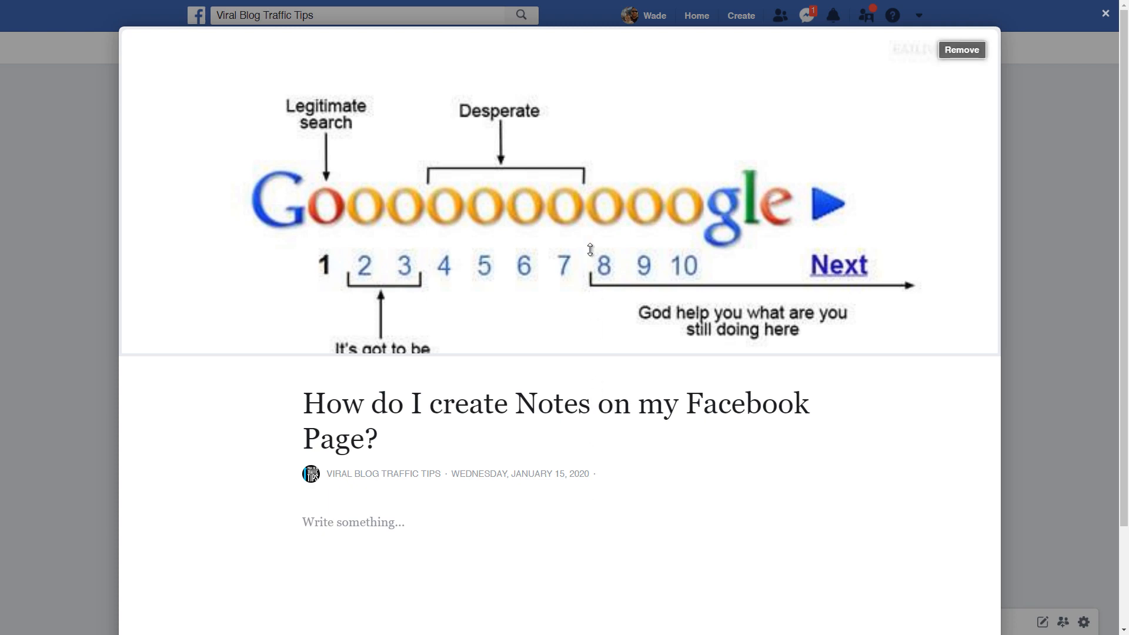
pyautogui.click(962, 49)
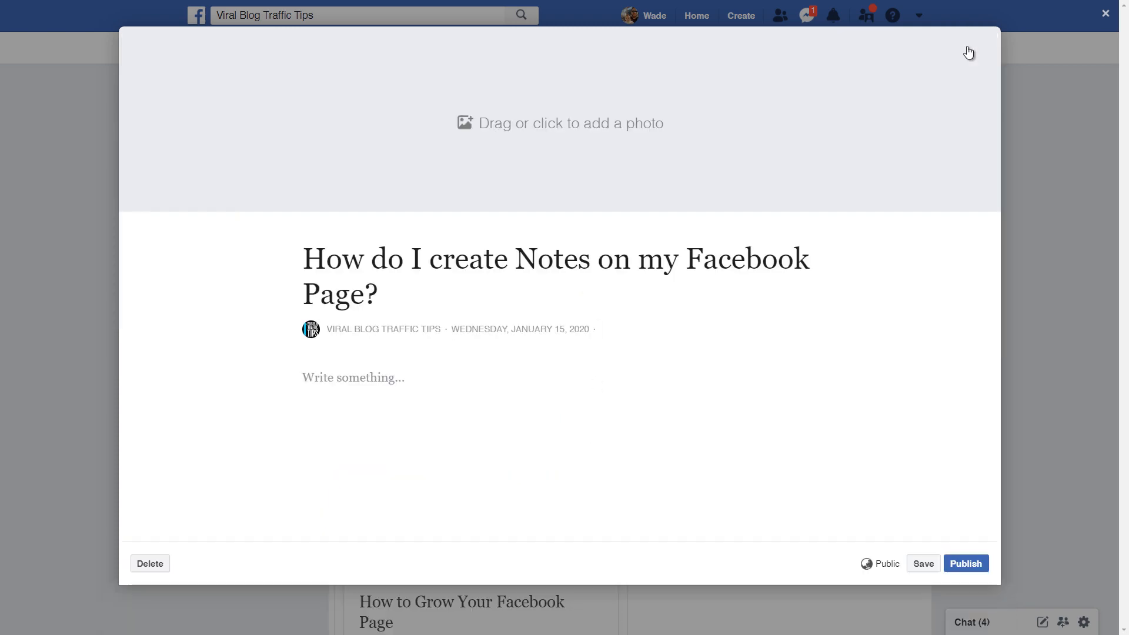
# Set the note's cover photo to the existing blue-toned picture of a laptop showing an analytics dashboard.
pyautogui.click(526, 114)
pyautogui.click(742, 291)
pyautogui.click(784, 424)
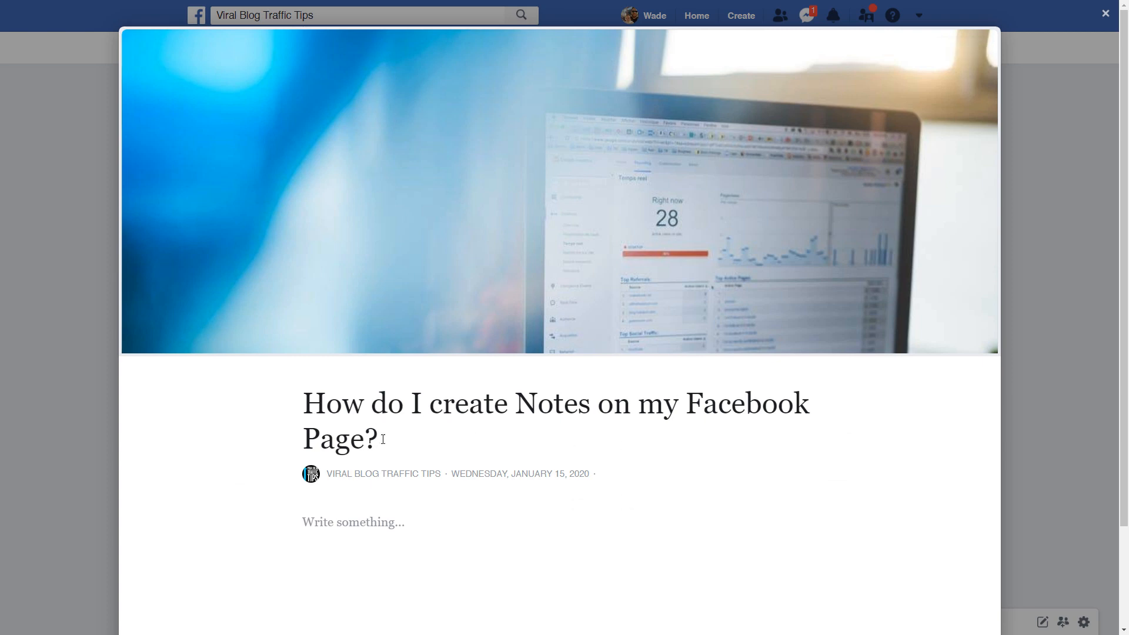
# Write two body paragraphs in the note: "So you want to create a note?" and "Here's how you can get started.".
pyautogui.scroll(-1, 517, 284)
pyautogui.click(423, 463)
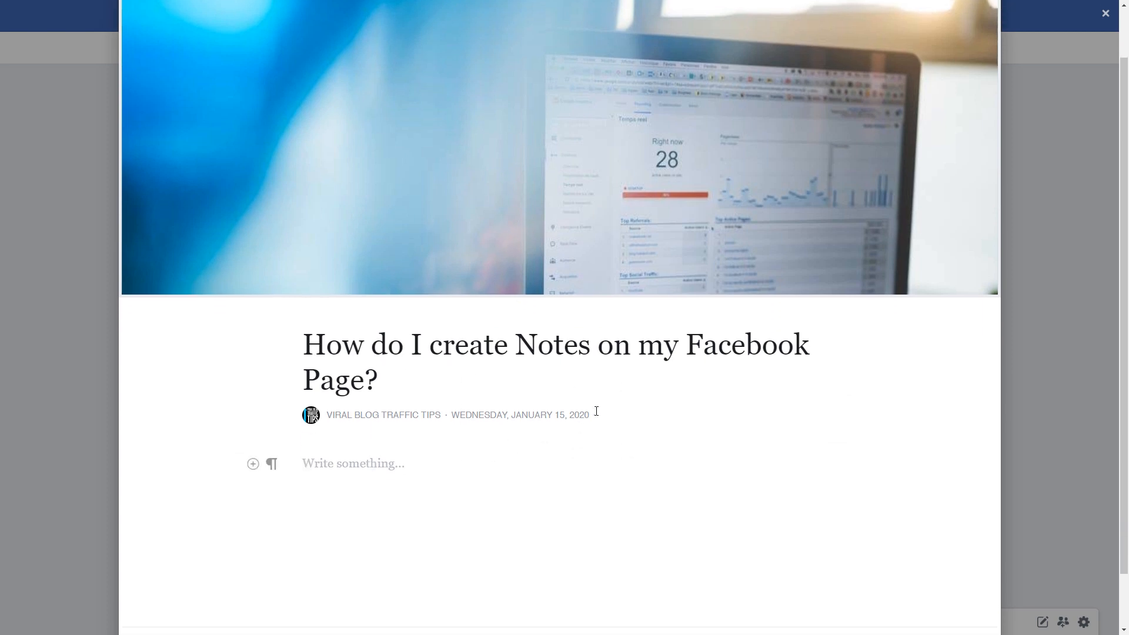
pyautogui.write('So you want to create a note?')
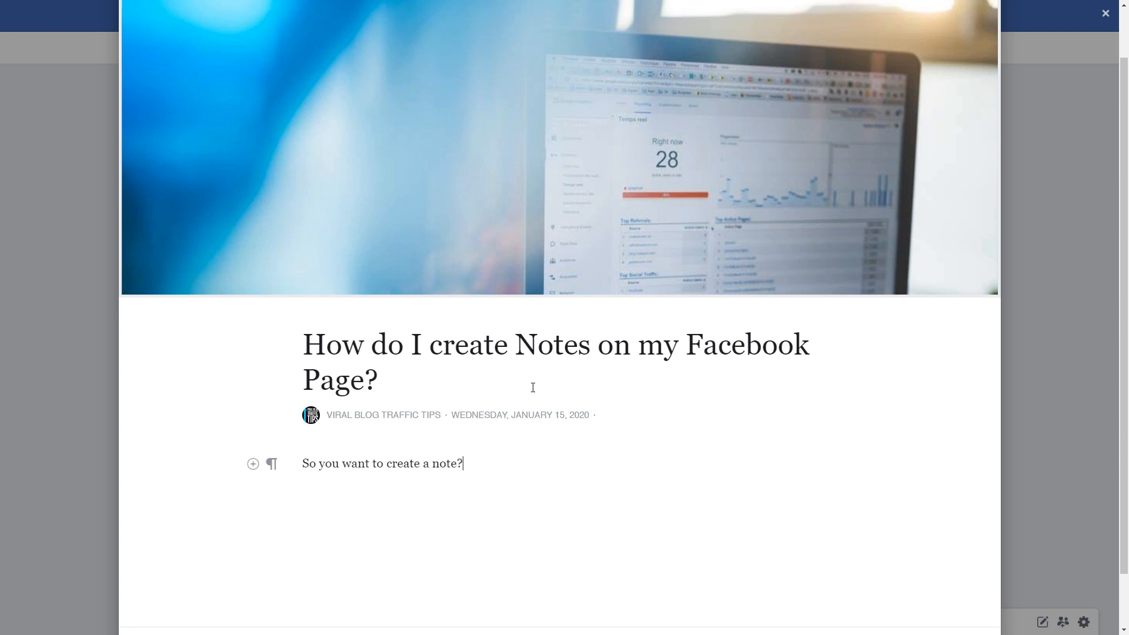
pyautogui.press('Return')
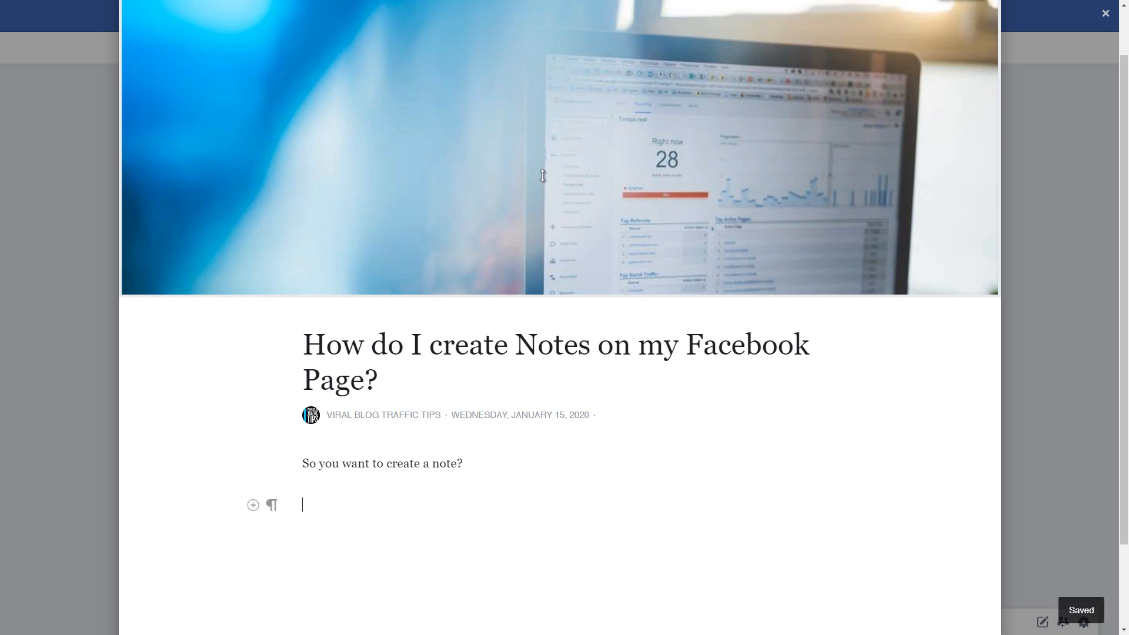
pyautogui.write("Here's how y")
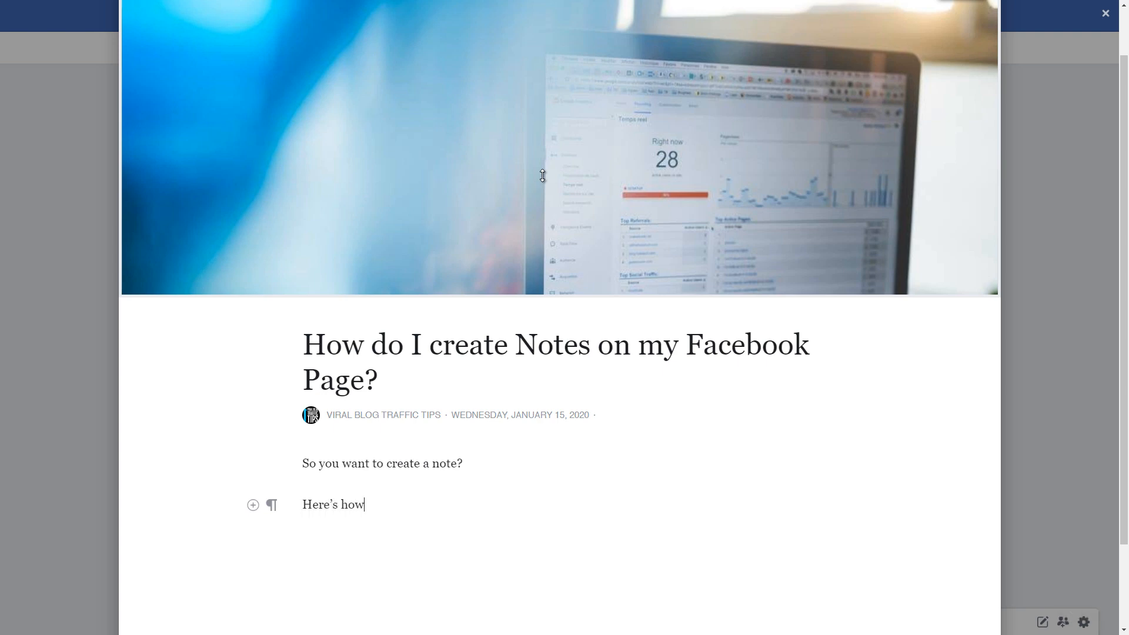
pyautogui.write('ou can get started.')
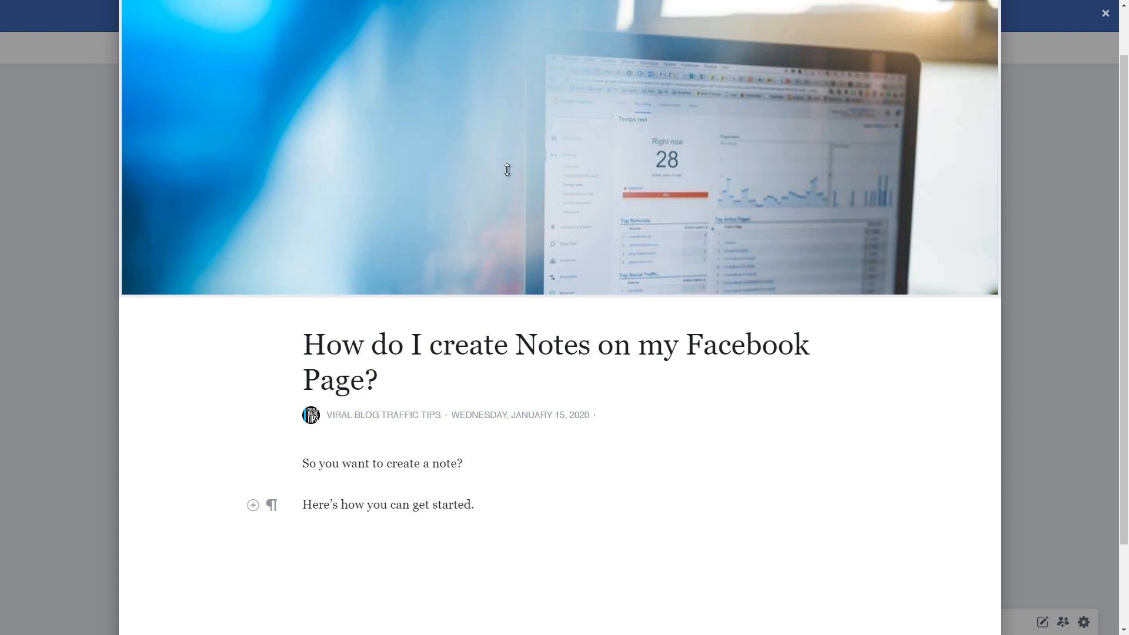
# Try H1 on the line "Here's how you can get started." and settle on an H2 heading.
pyautogui.click(253, 506)
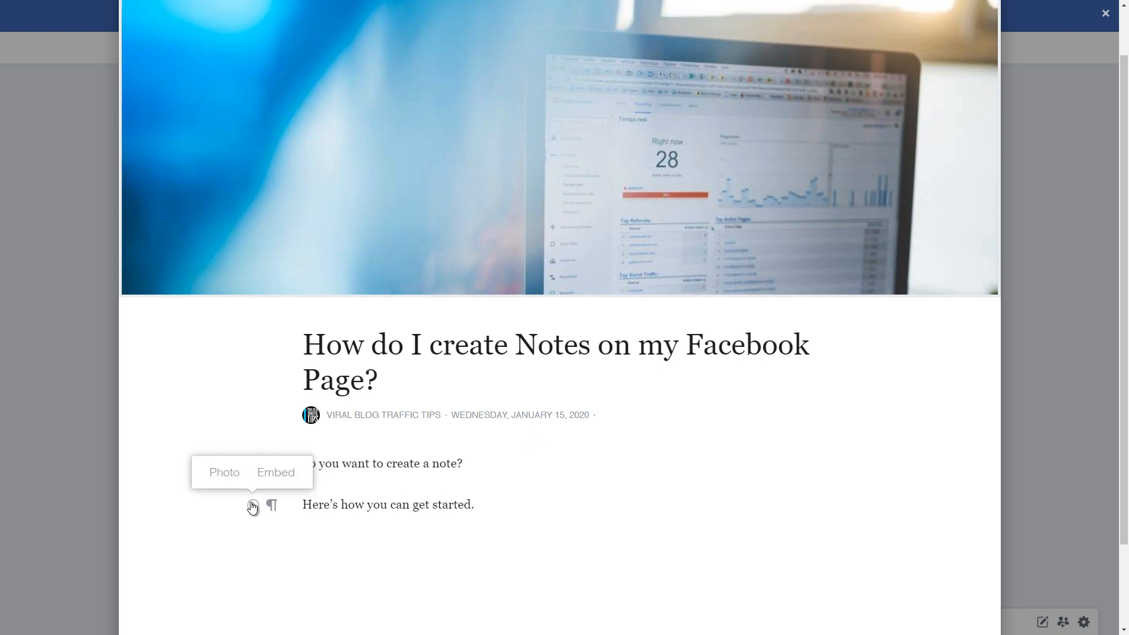
pyautogui.click(271, 507)
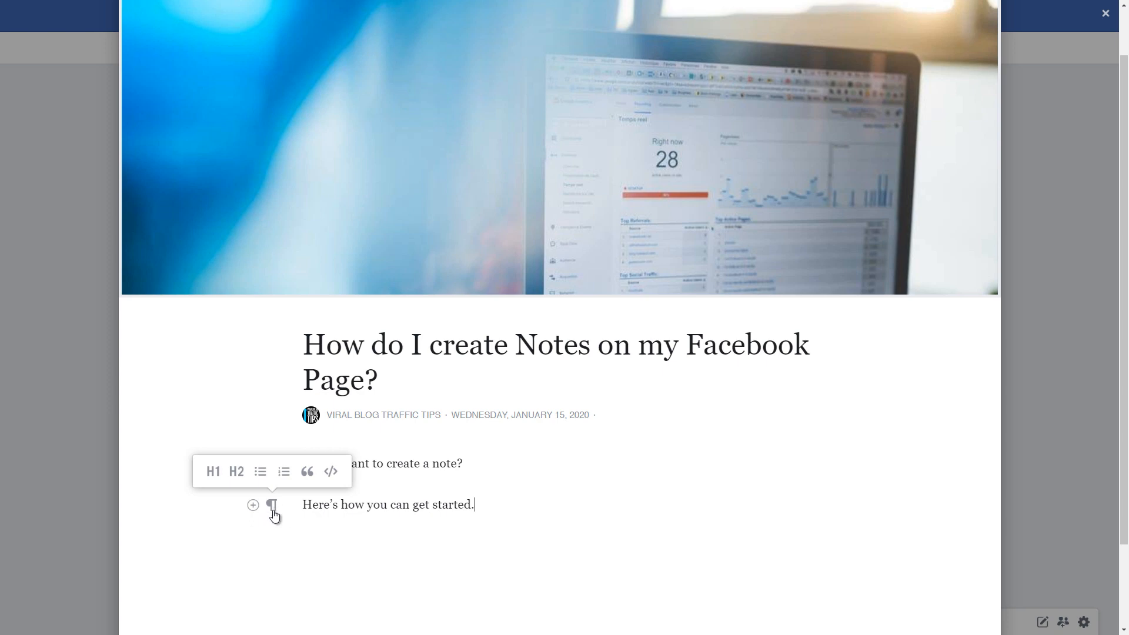
pyautogui.click(213, 471)
pyautogui.click(274, 533)
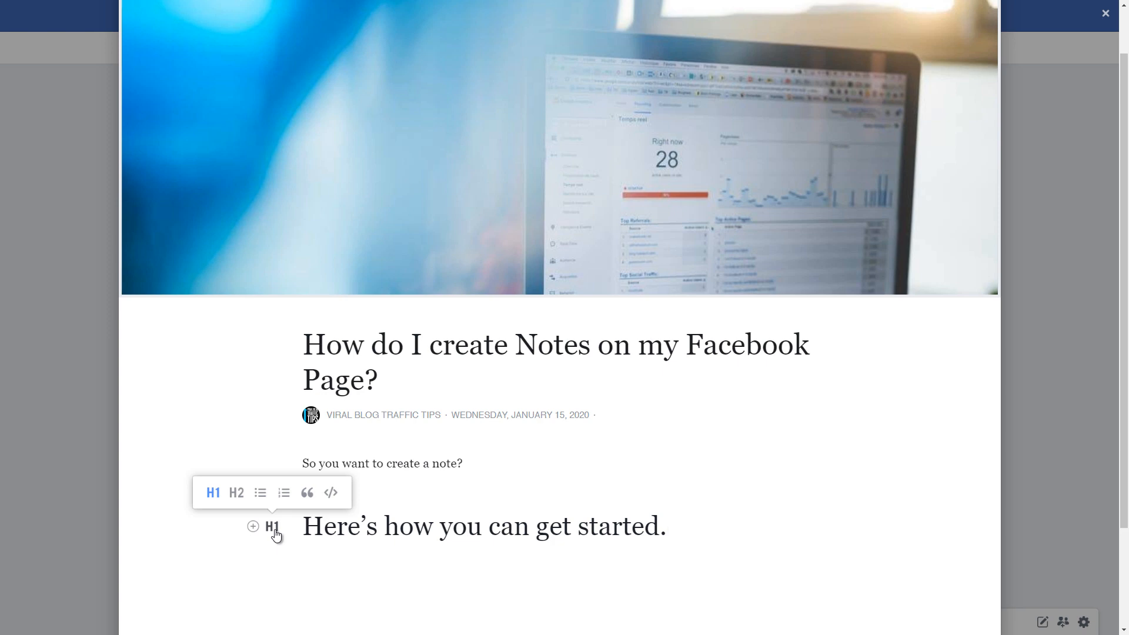
pyautogui.click(239, 494)
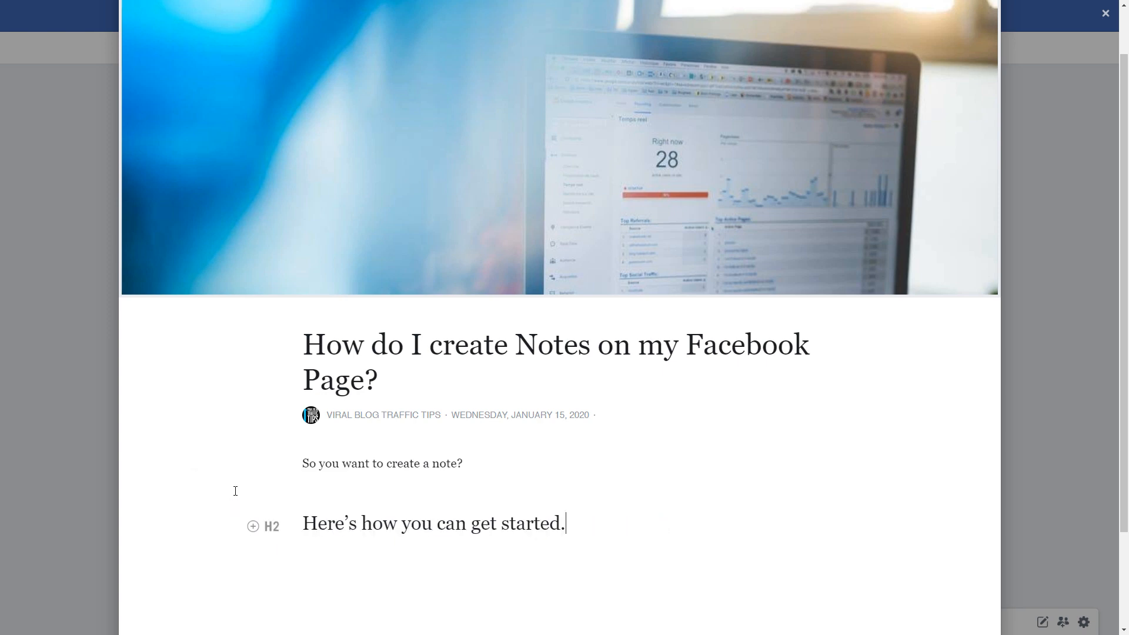
pyautogui.click(254, 525)
pyautogui.click(269, 524)
# Add the paragraph "There's a few things you need to know:" below the heading, correct its spacing errors, and start a new line.
pyautogui.press('Return')
pyautogui.write("There's a")
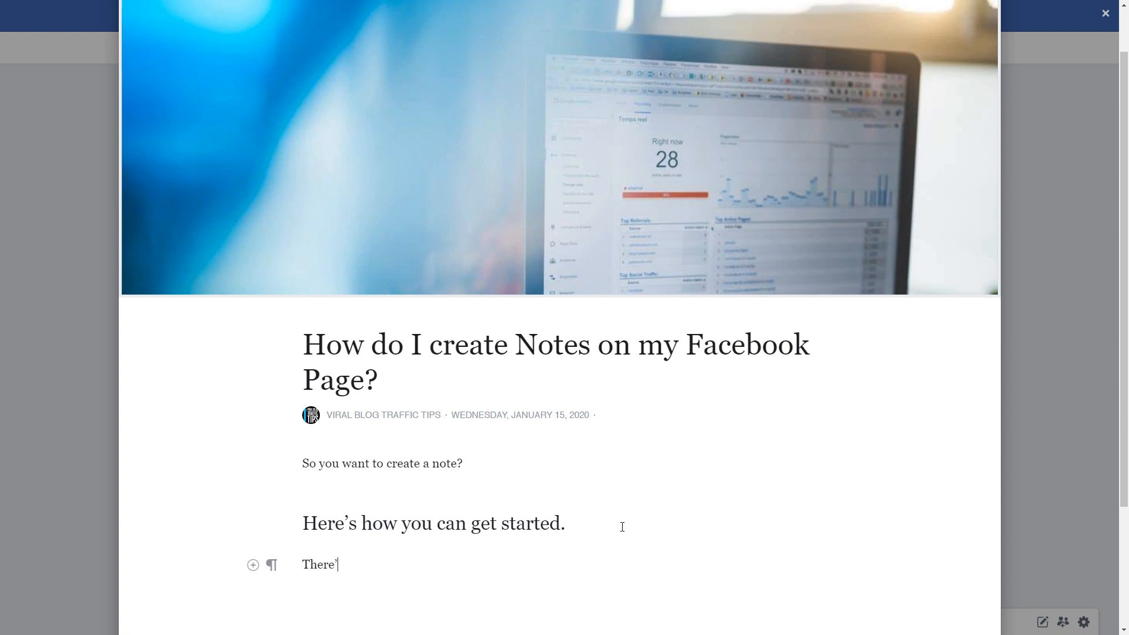
pyautogui.write(' few thing syou need t o know')
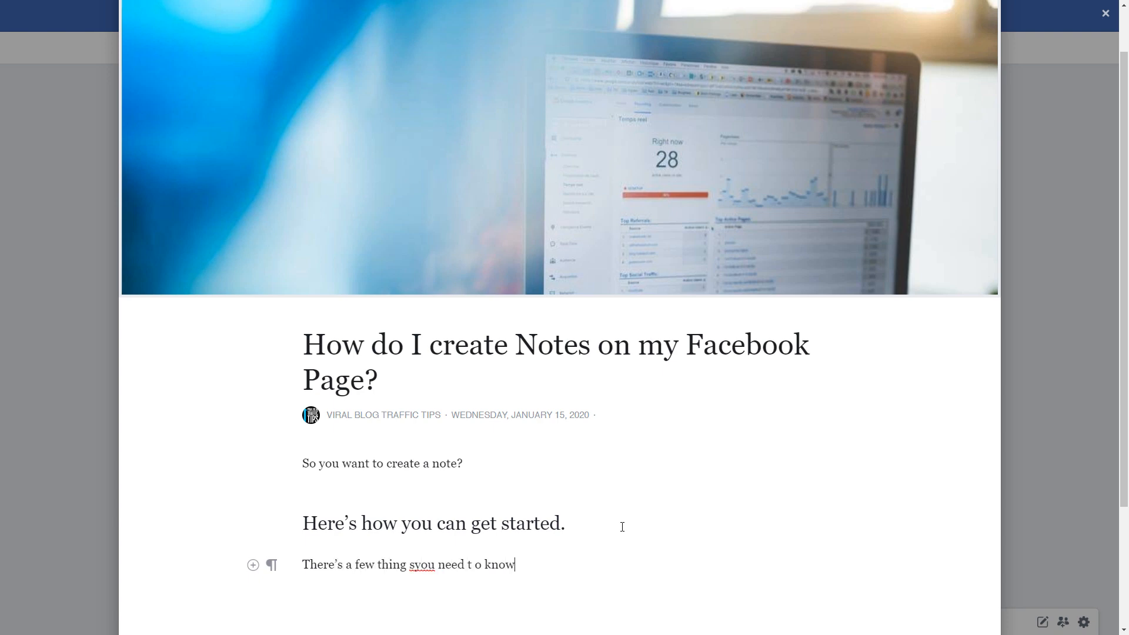
pyautogui.click(410, 565)
pyautogui.press('BackSpace')
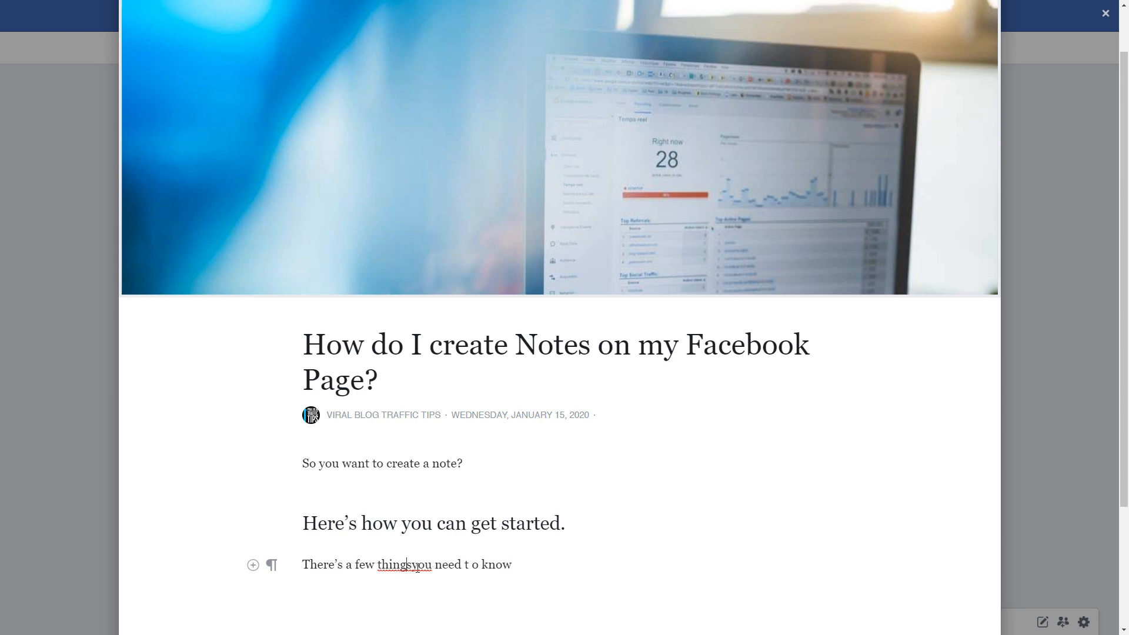
pyautogui.click(412, 564)
pyautogui.click(474, 566)
pyautogui.press('BackSpace')
pyautogui.write(':')
pyautogui.press('Return')
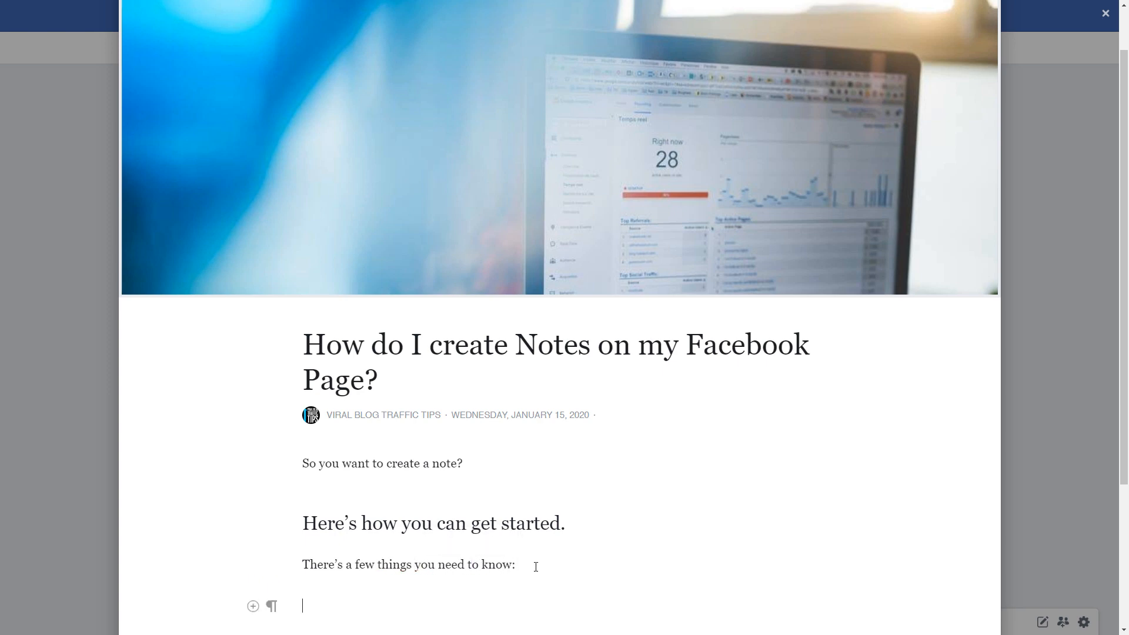
# Add the line "You need to have the Notes tab on your Facebook Page" and format it as a bulleted list item.
pyautogui.write('You need to have the Note')
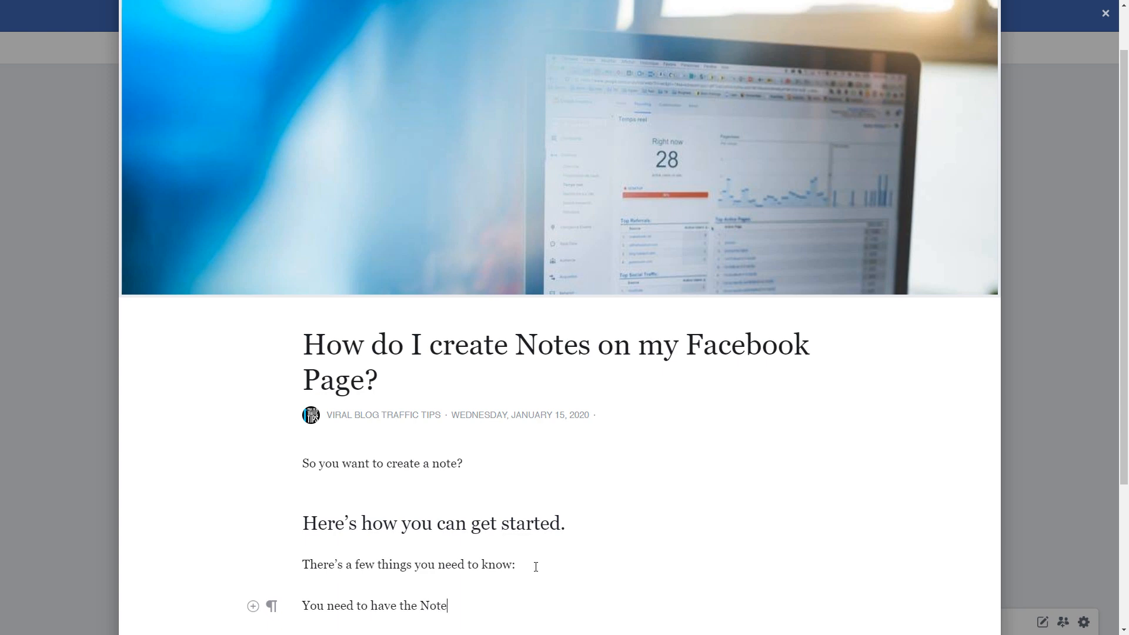
pyautogui.write('s tab on your Facebook Page')
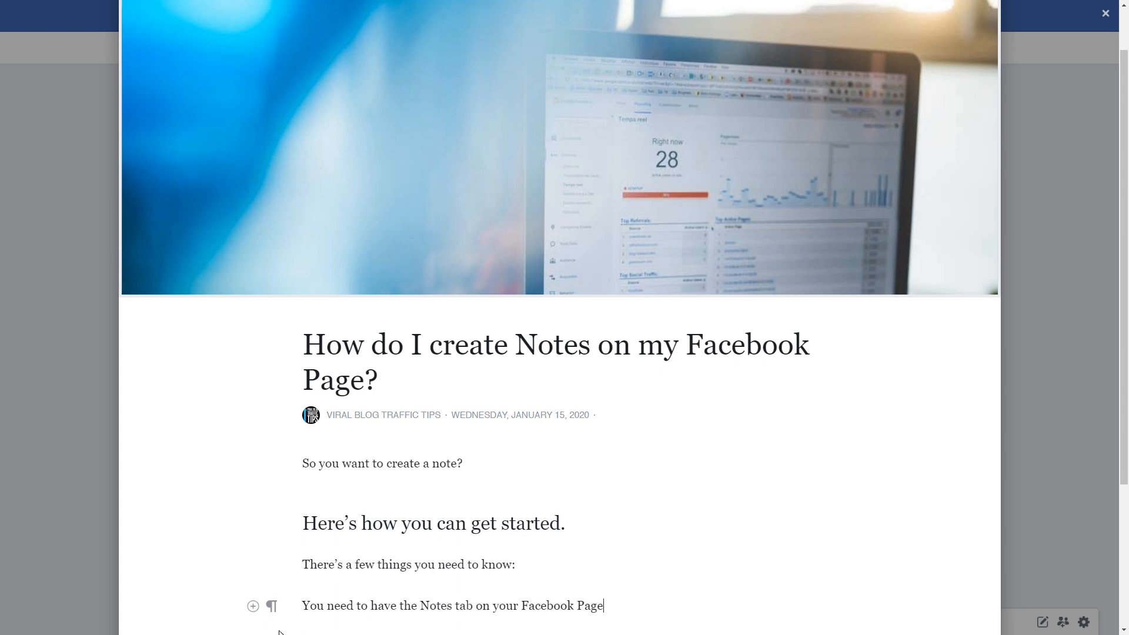
pyautogui.moveTo(273, 609)
pyautogui.click(260, 573)
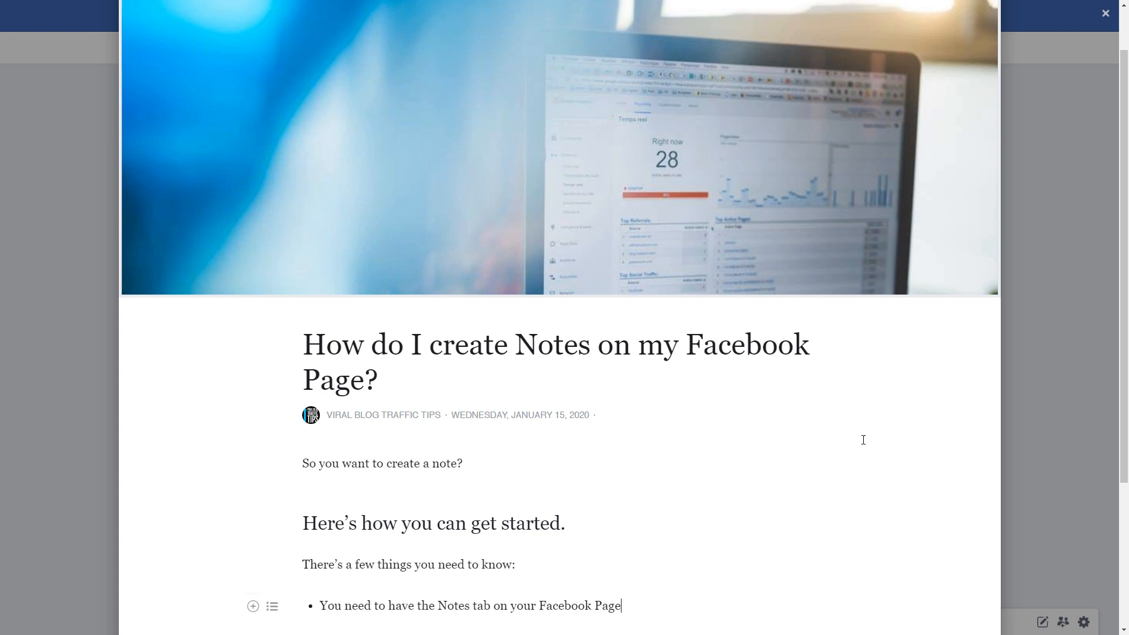
# Add two more bullets, "Add it in settings under templatees" and "Then go to Notes and Click New Note".
pyautogui.scroll(-3, 863, 440)
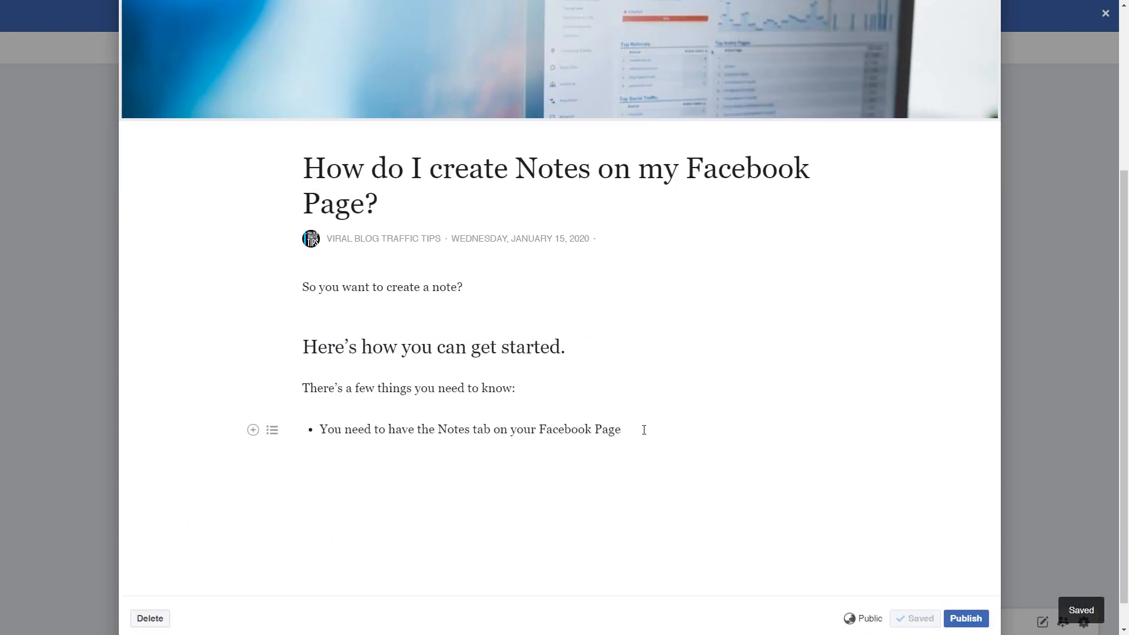
pyautogui.press('Return')
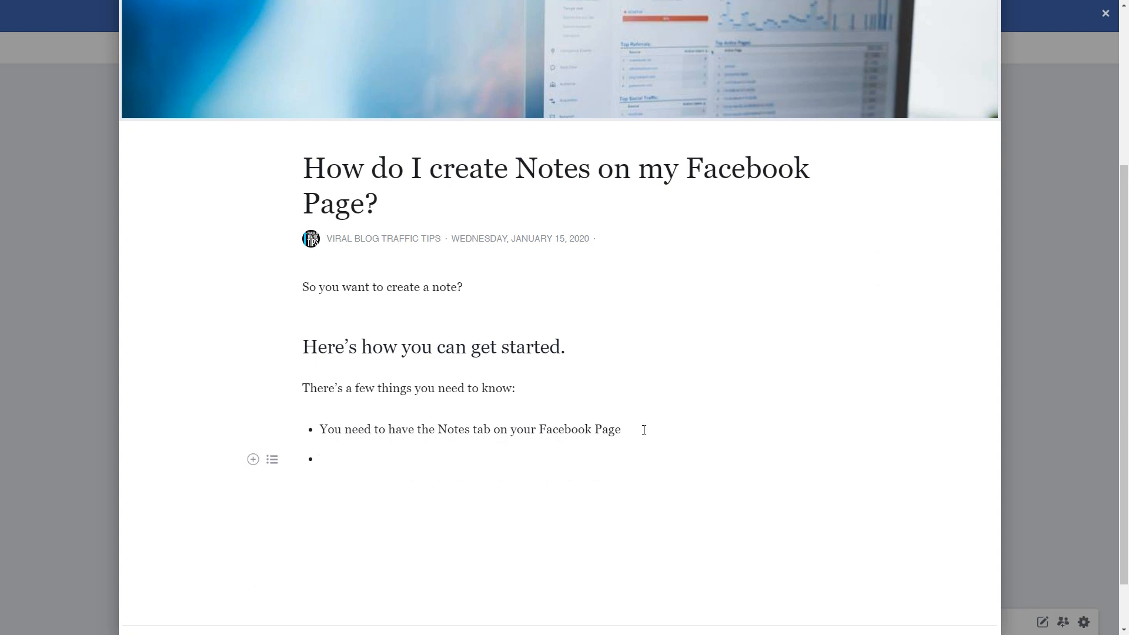
pyautogui.write('I')
pyautogui.press('BackSpace')
pyautogui.write('Add it in settings under ten')
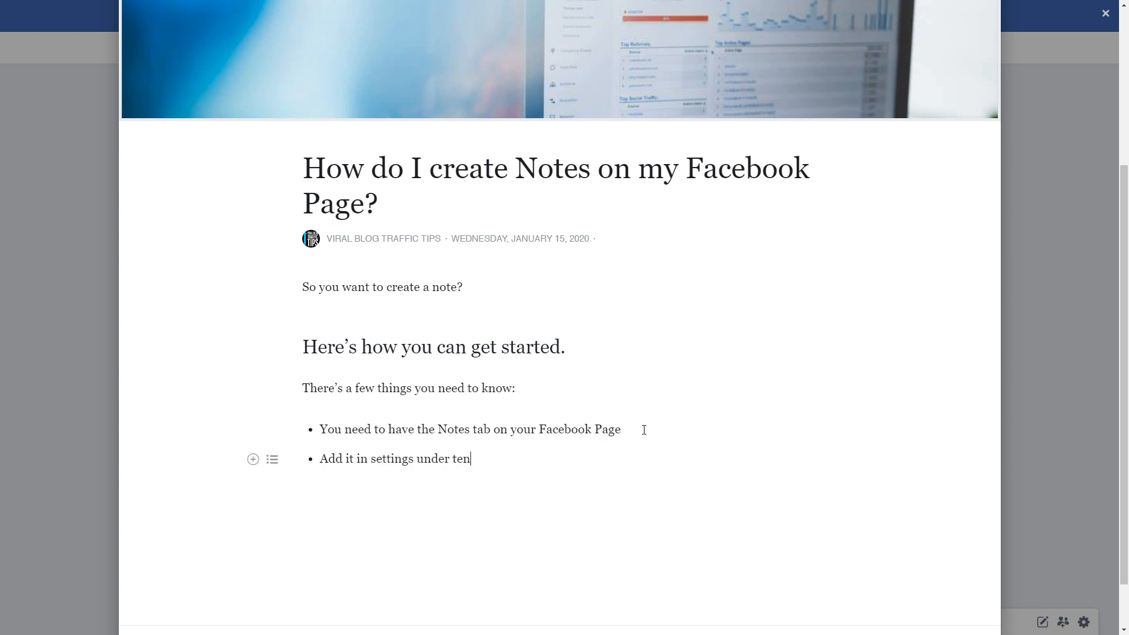
pyautogui.press('BackSpace')
pyautogui.write('mpaltes')
pyautogui.press('Return')
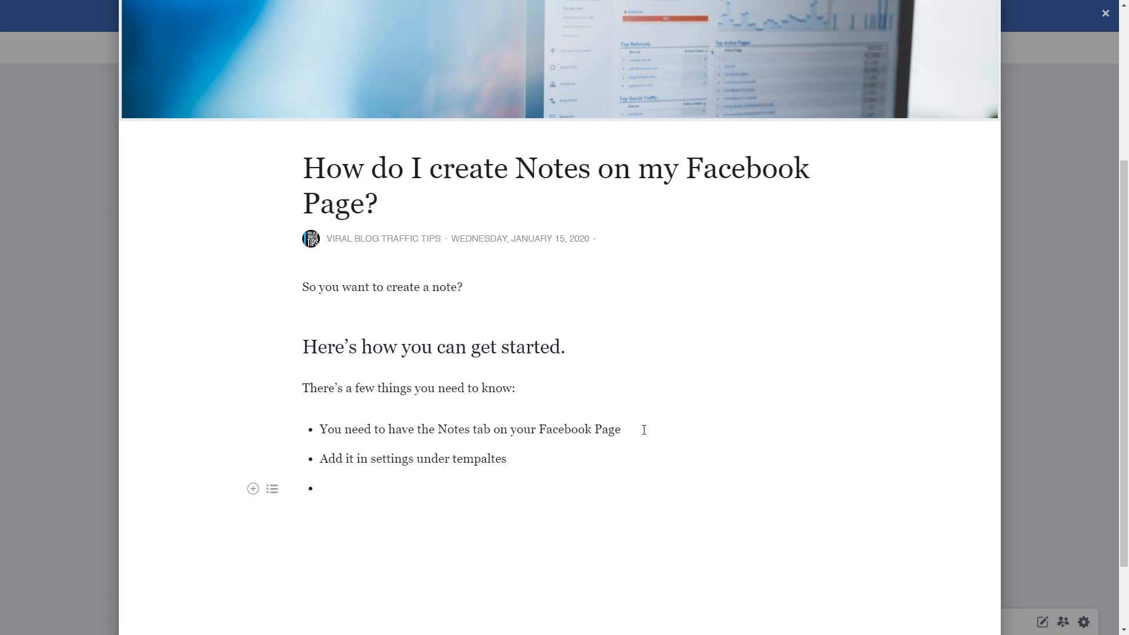
pyautogui.write('Then go to Notes and Click New Note')
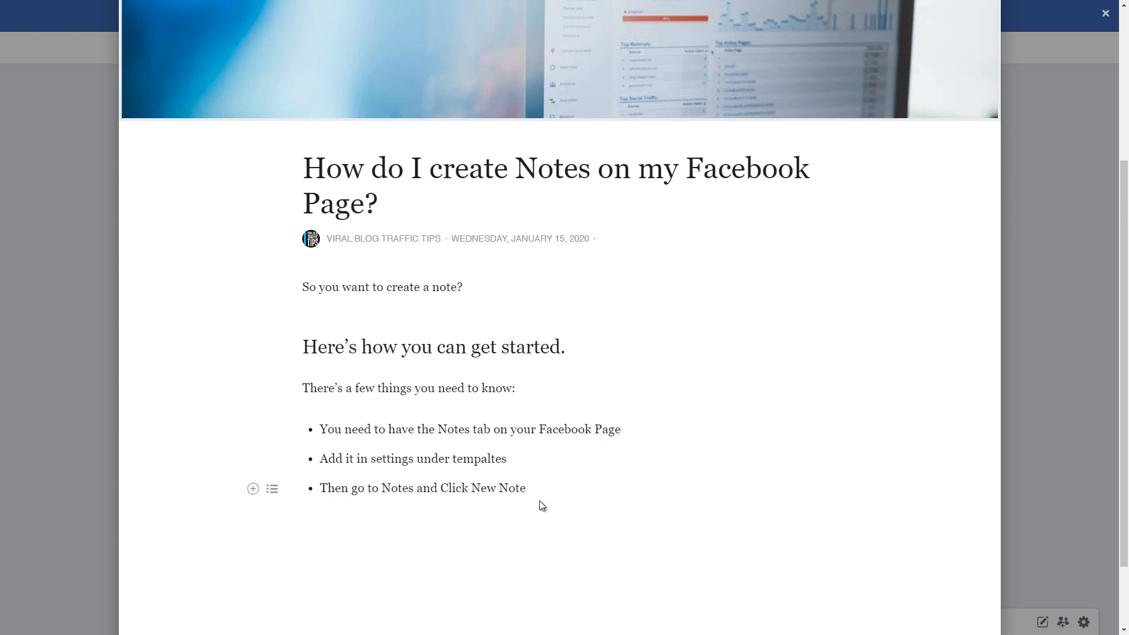
pyautogui.moveTo(497, 459); pyautogui.dragTo(479, 459)
pyautogui.write('late')
pyautogui.moveTo(324, 430); pyautogui.dragTo(364, 488)
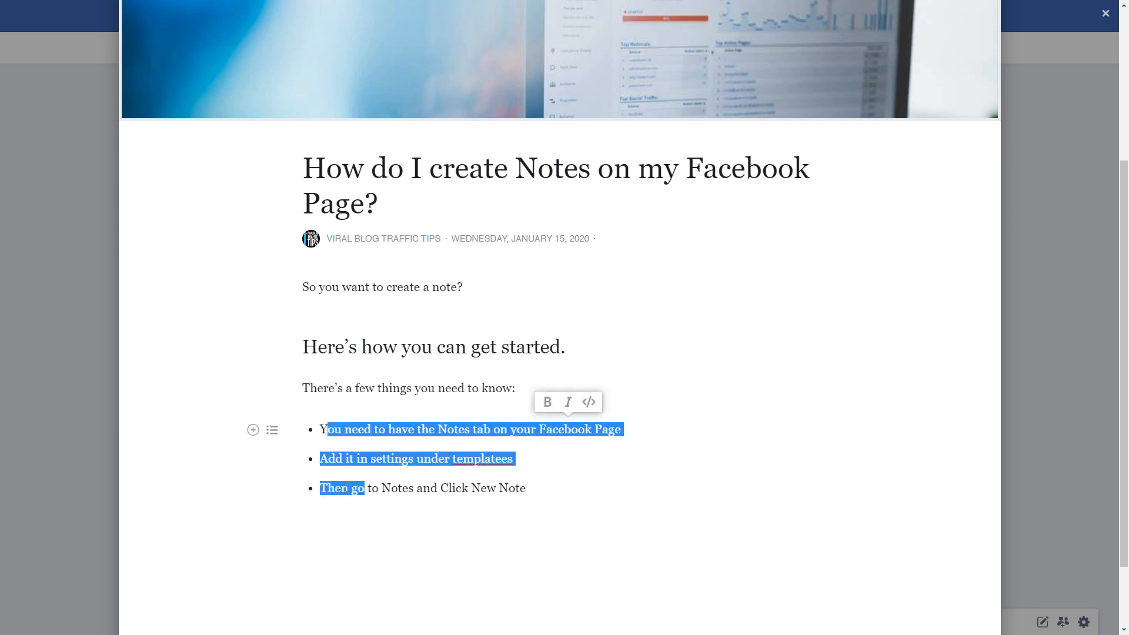
pyautogui.click(303, 464)
pyautogui.click(300, 457)
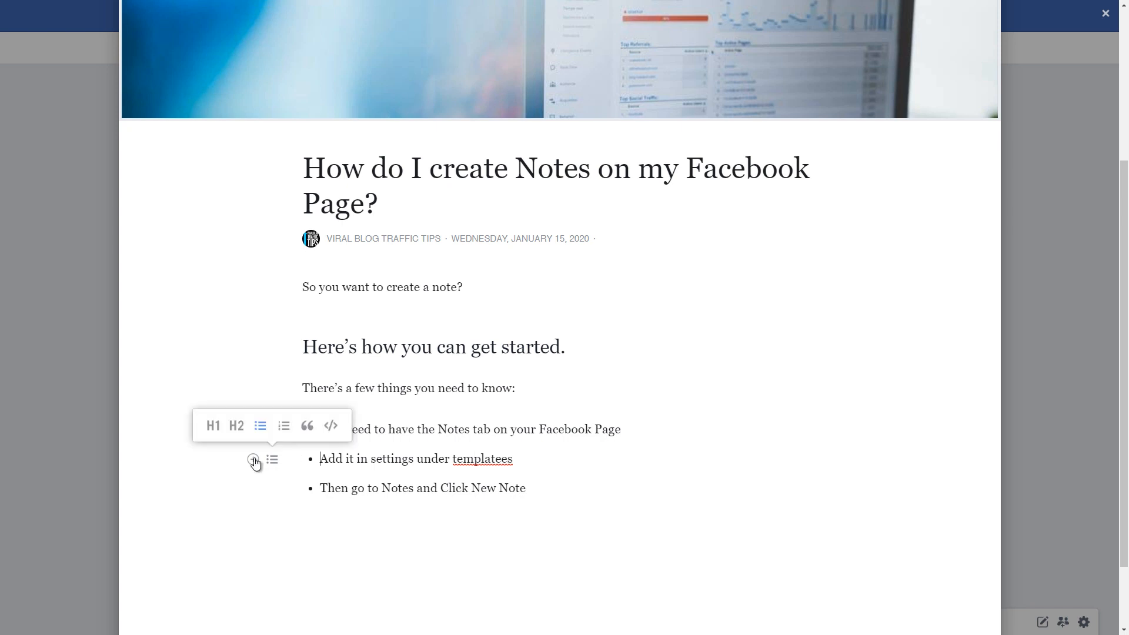
pyautogui.moveTo(301, 456); pyautogui.dragTo(449, 487)
pyautogui.click(546, 509)
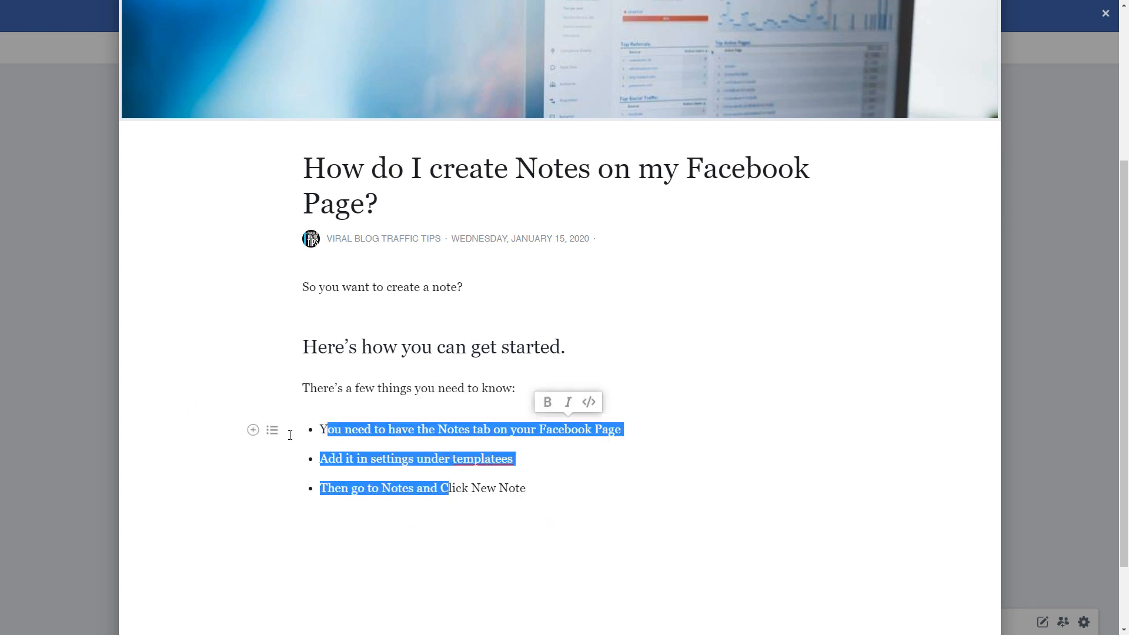
# Change the first bullet, about having the Notes tab, to a numbered list item.
pyautogui.click(326, 430)
pyautogui.moveTo(272, 434)
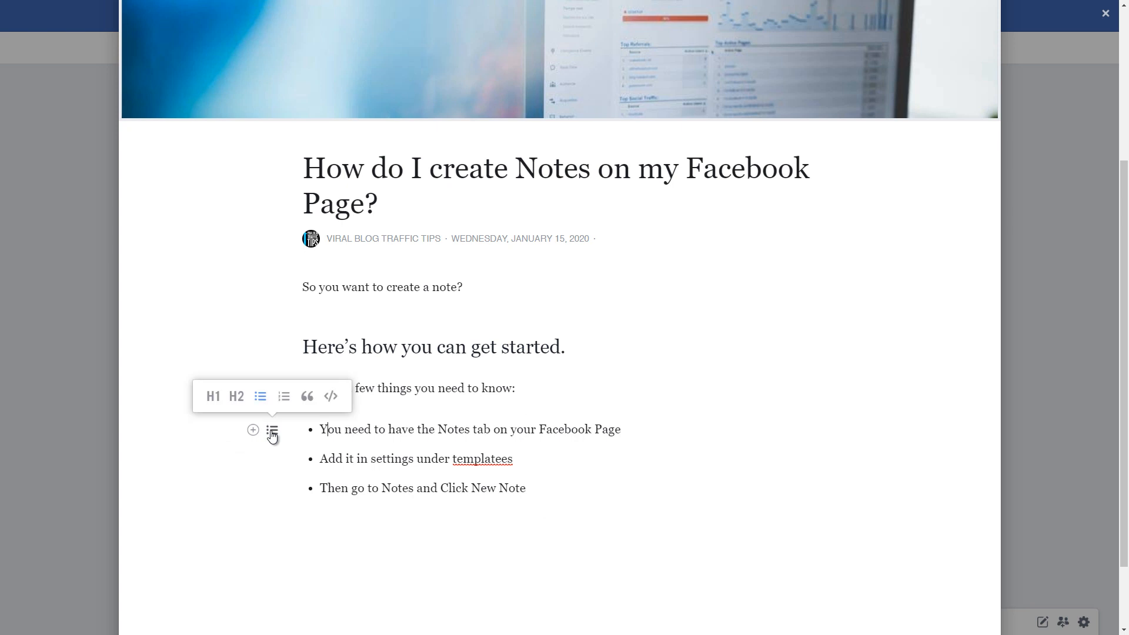
pyautogui.click(284, 397)
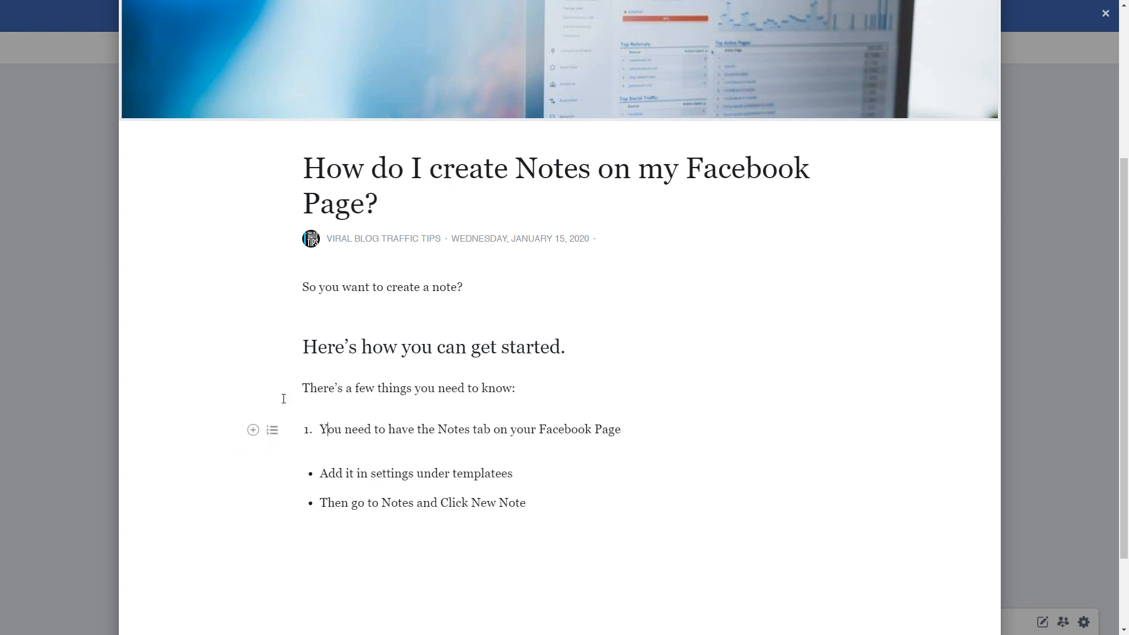
# Merge the two remaining bullets into the numbered list as items 2 and 3.
pyautogui.click(621, 429)
pyautogui.press('Delete')
pyautogui.press('Return')
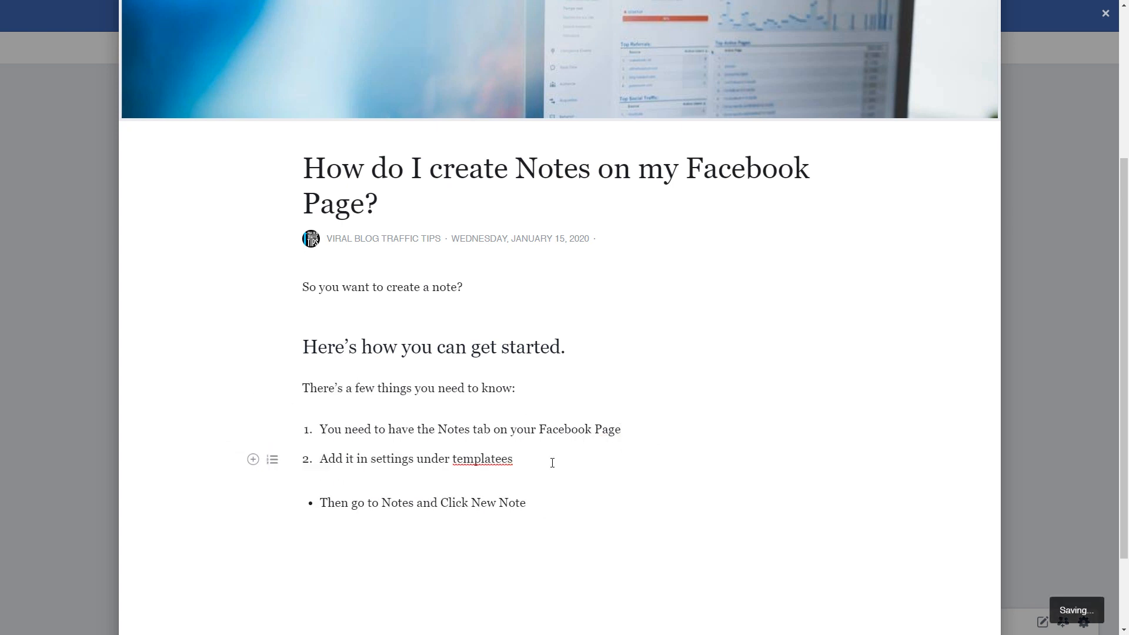
pyautogui.press('Delete')
pyautogui.press('Return')
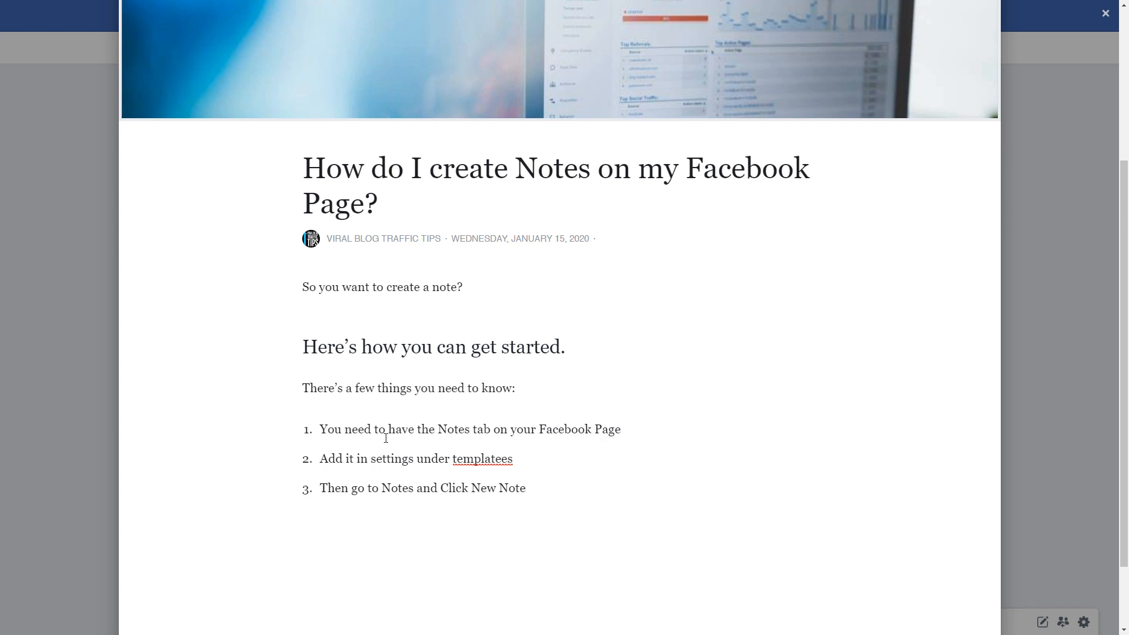
# Add a "Lorem ipsum" placeholder paragraph below the numbered list and take it out of the list as plain paragraph text.
pyautogui.click(579, 490)
pyautogui.press('Return')
pyautogui.write('Lorem ipsum dolor sit amet, consectetur adipiscing elit, sed do eiusmod tempor incididunt ut labore et dolore magna aliqua. Ut enim ad minim veniam, quis nostrud exercitation ullamco laboris nisi ut aliquip ex ea commodo consequat. Duis aute irure dolor in reprehenderit in voluptate velit esse cillum dolore eu fugiat nulla pariatur. Excepteur sint occaecat cupidatat non proident, sunt in culpa qui officia deserunt mollit anim id est laborum.')
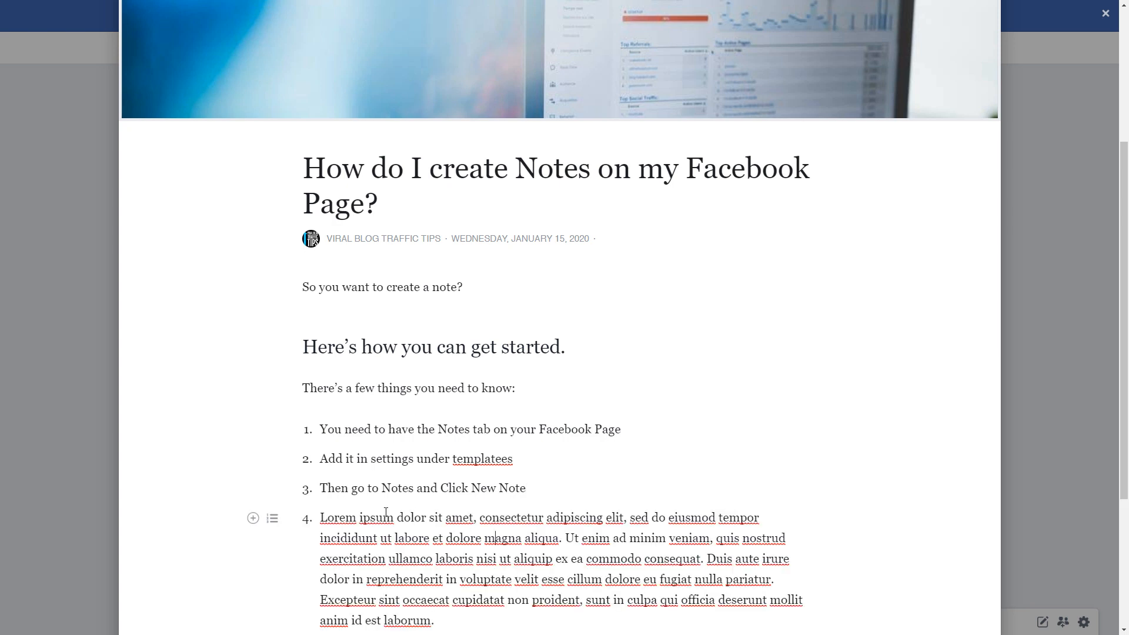
pyautogui.click(272, 518)
pyautogui.press('BackSpace')
pyautogui.scroll(-2, 439, 485)
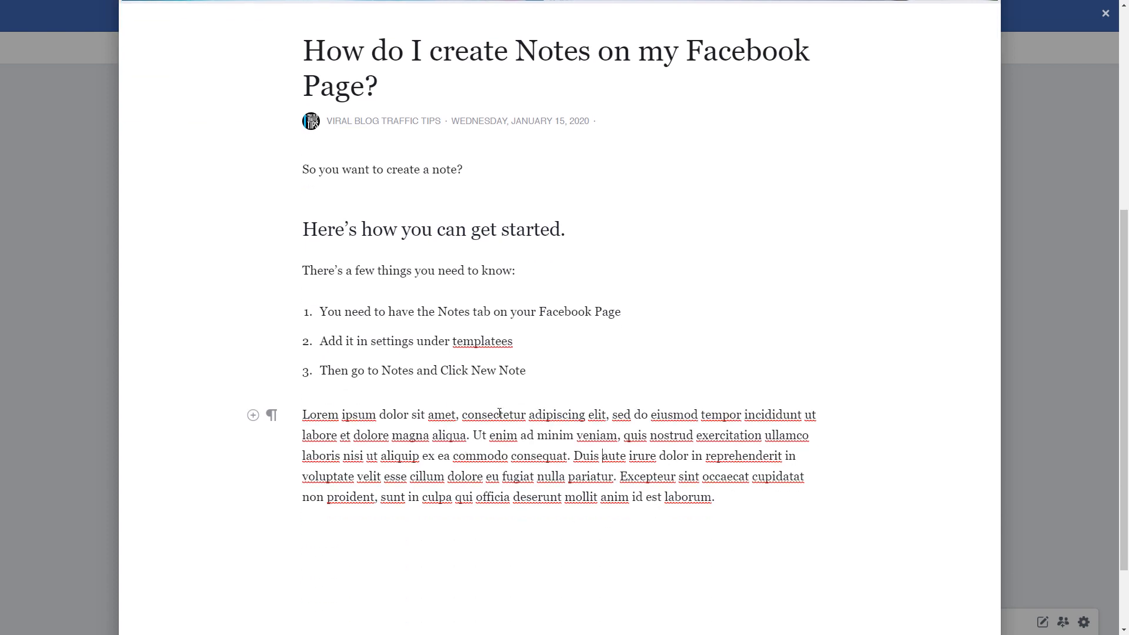
# Insert a "Lorem ipsum" placeholder paragraph below the line "So you want to create a note?".
pyautogui.click(478, 168)
pyautogui.press('Return')
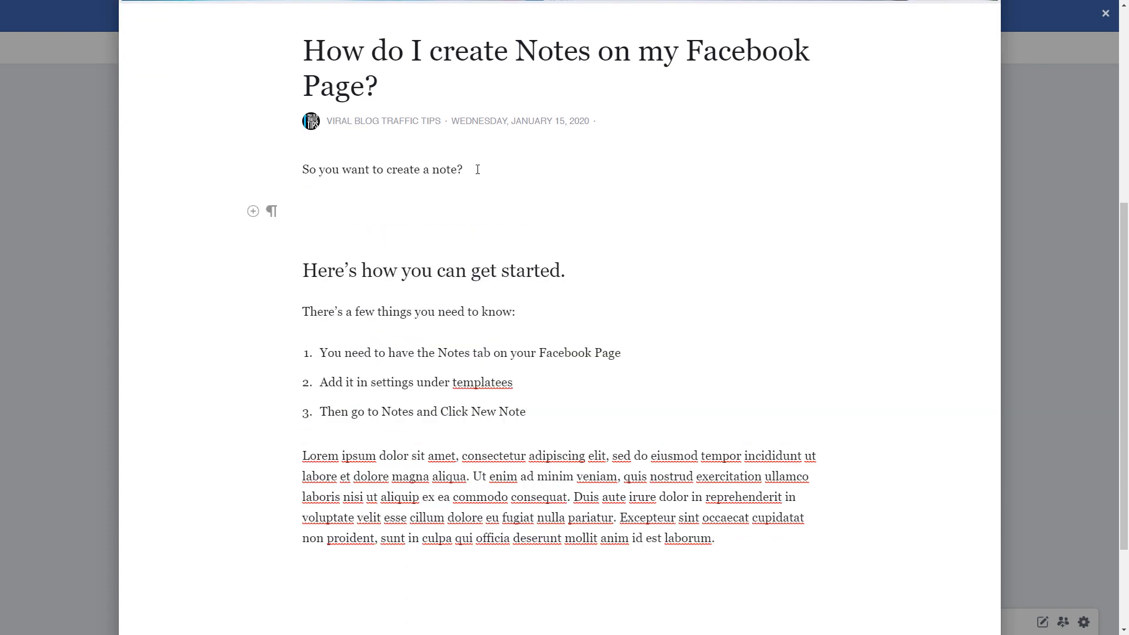
pyautogui.write('Lorem ipsum dolor sit amet, consectetur adipiscing elit, sed do eiusmod tempor incididunt ut labore et dolore magna aliqua. Ut enim ad minim veniam, quis nostrud exercitation ullamco laboris nisi ut aliquip ex ea commodo consequat. Duis aute irure dolor in reprehenderit in voluptate velit esse cillum dolore eu fugiat nulla pariatur. Excepteur sint occaecat cupidatat non proident, sunt in culpa qui officia deserunt mollit anim id est laborum.')
pyautogui.click(820, 372)
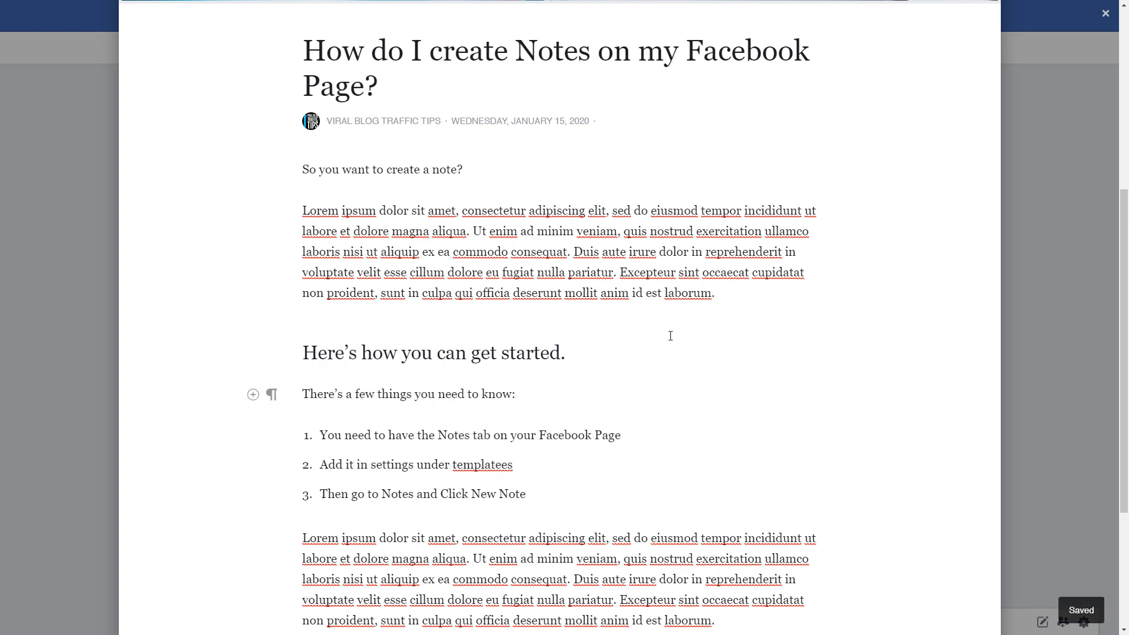
pyautogui.scroll(5, 647, 382)
pyautogui.scroll(-7, 668, 362)
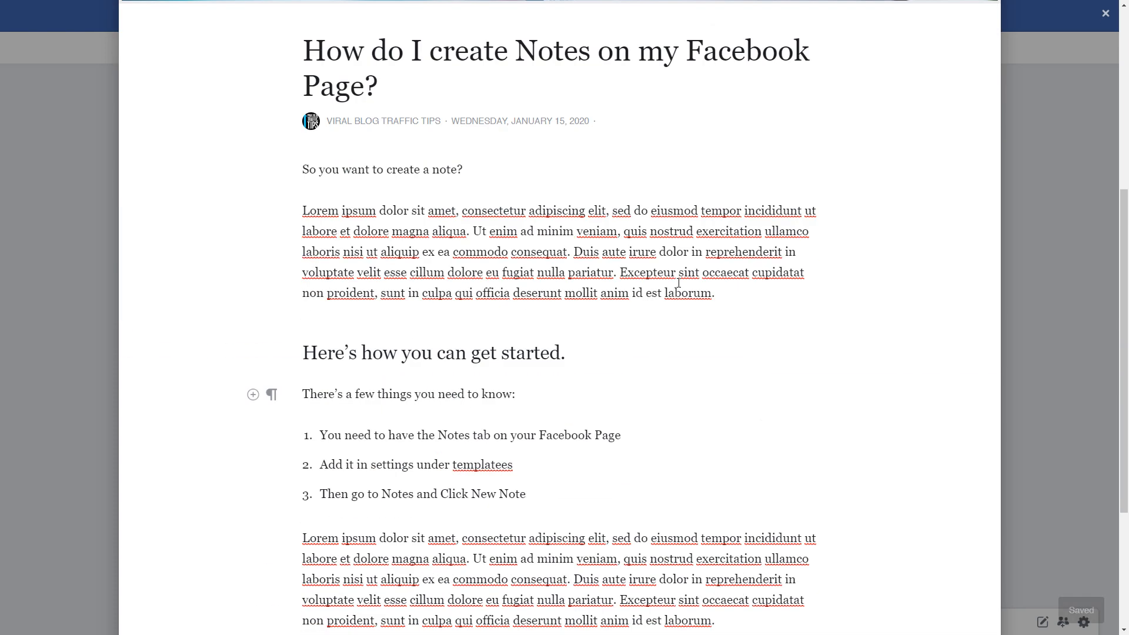
# Correct the misspelled "templatees" to "templates" in the second numbered list item.
pyautogui.scroll(-1, 686, 292)
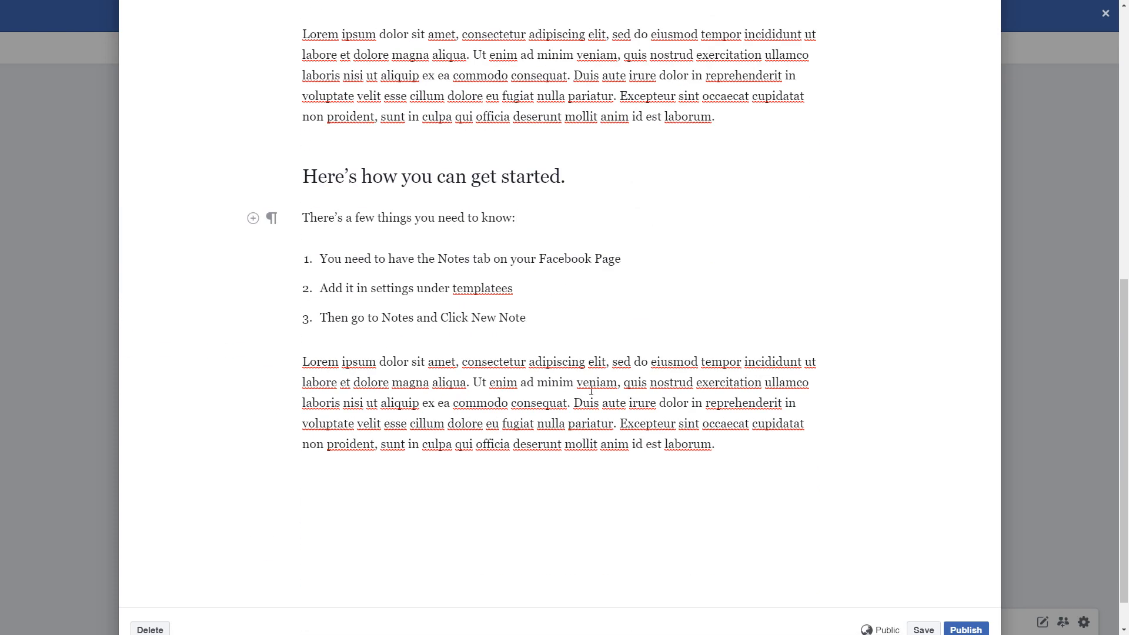
pyautogui.click(507, 290)
pyautogui.press('BackSpace')
# Format the placeholder paragraph below the numbered list as a code block.
pyautogui.click(722, 446)
pyautogui.moveTo(273, 364)
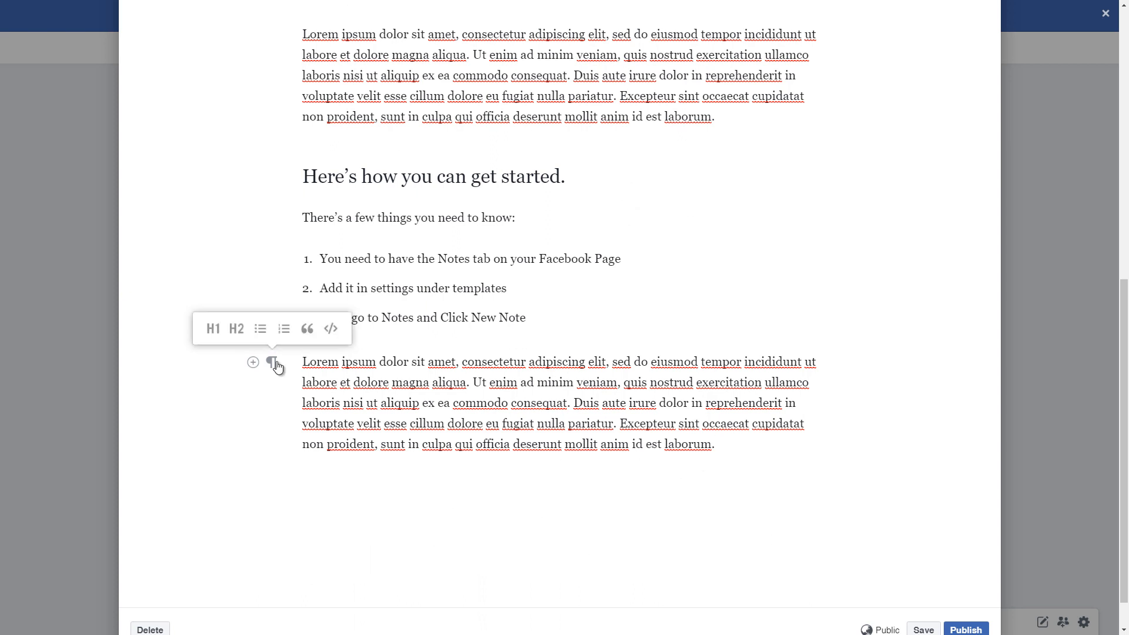
pyautogui.click(335, 334)
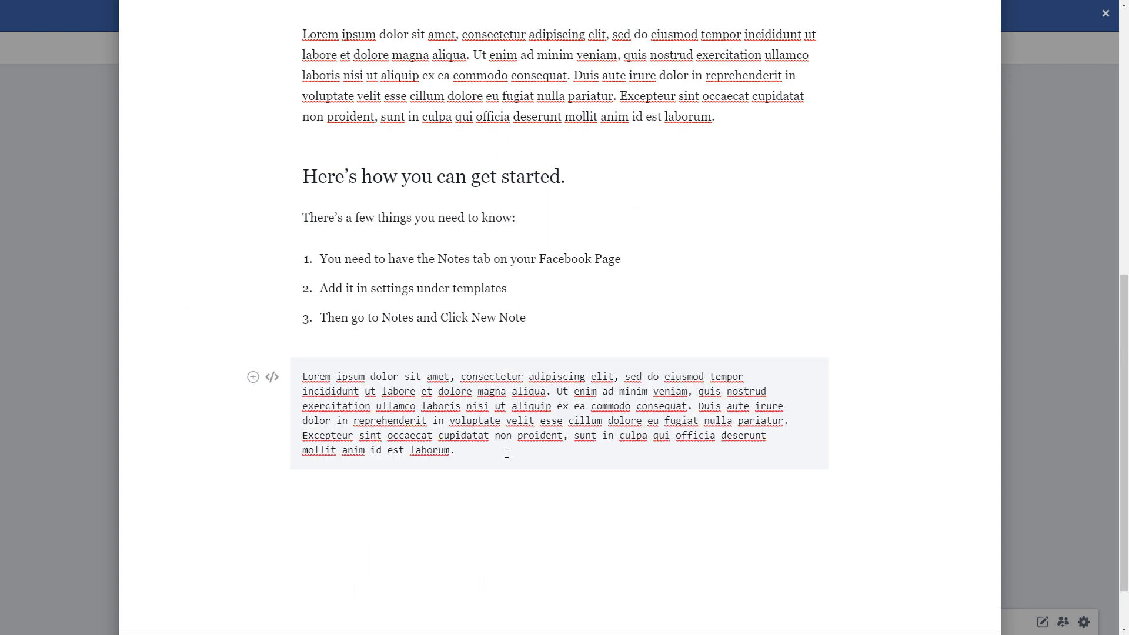
pyautogui.moveTo(507, 454); pyautogui.dragTo(393, 436)
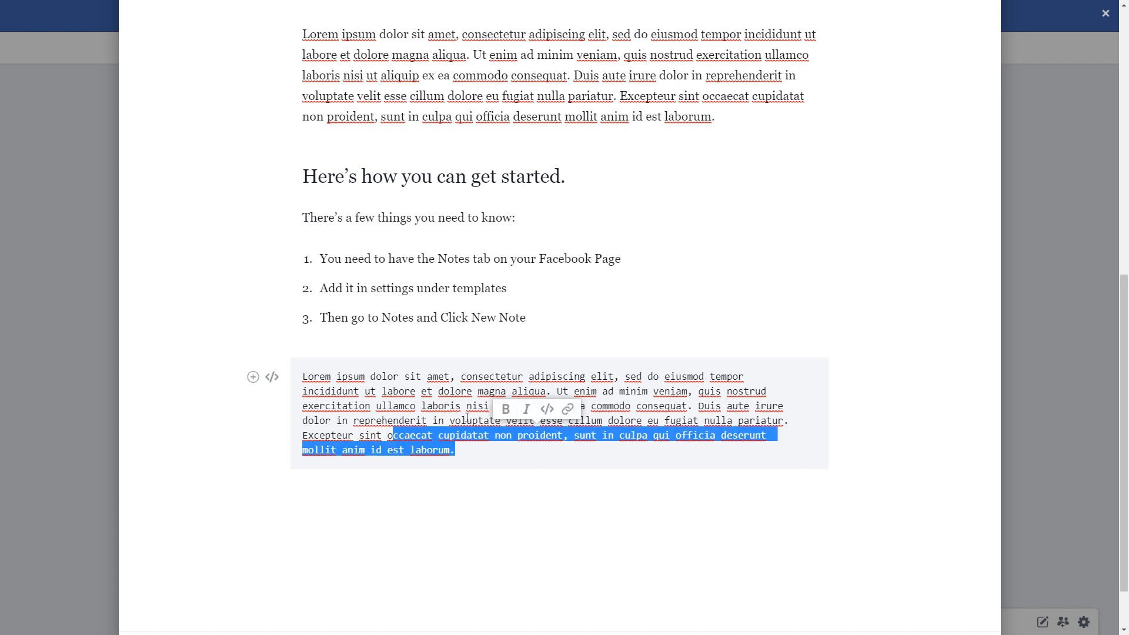
pyautogui.click(511, 502)
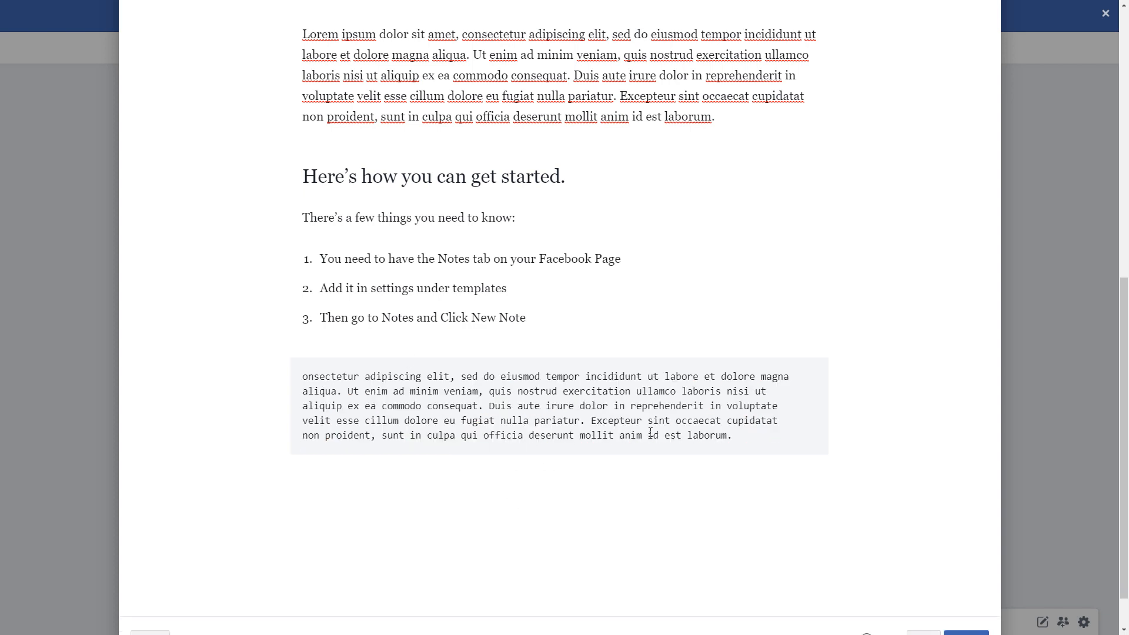
# Change the code block below the numbered list to a Heading 1.
pyautogui.click(272, 377)
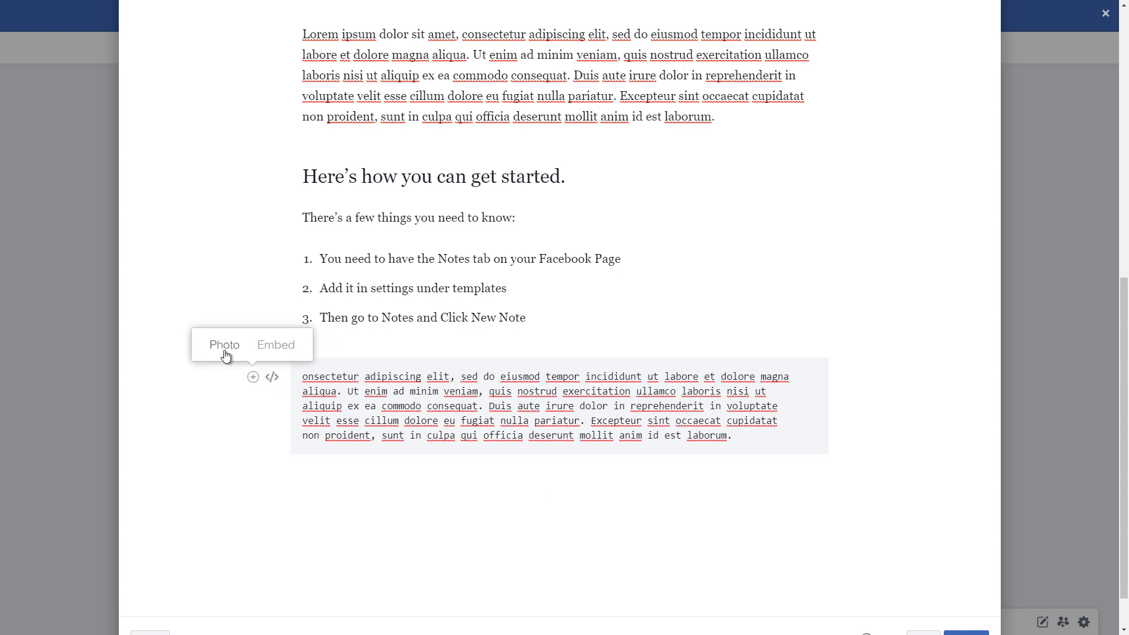
pyautogui.moveTo(253, 378)
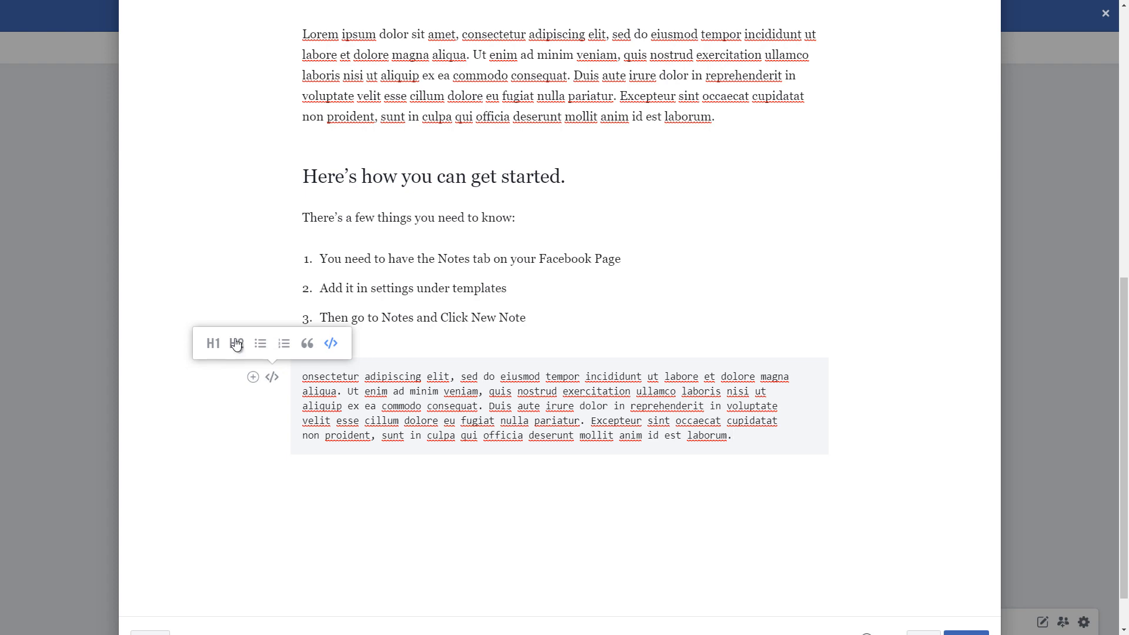
pyautogui.click(215, 345)
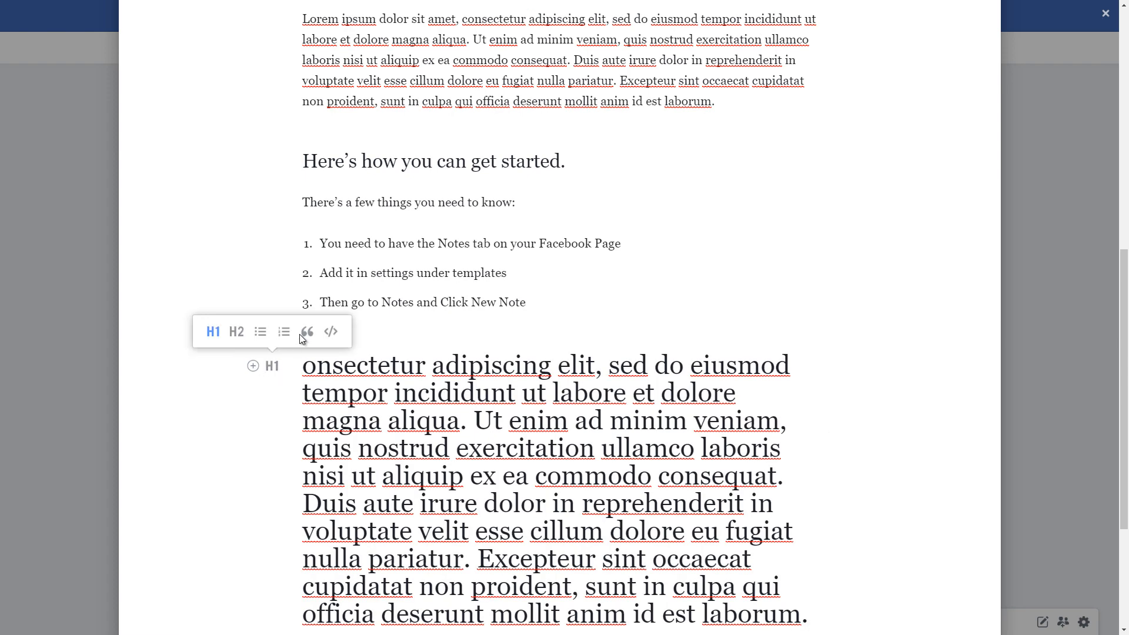
# Format the paragraph below the numbered list as a quote and replace its text with "I like Notes" in quotation marks.
pyautogui.click(311, 334)
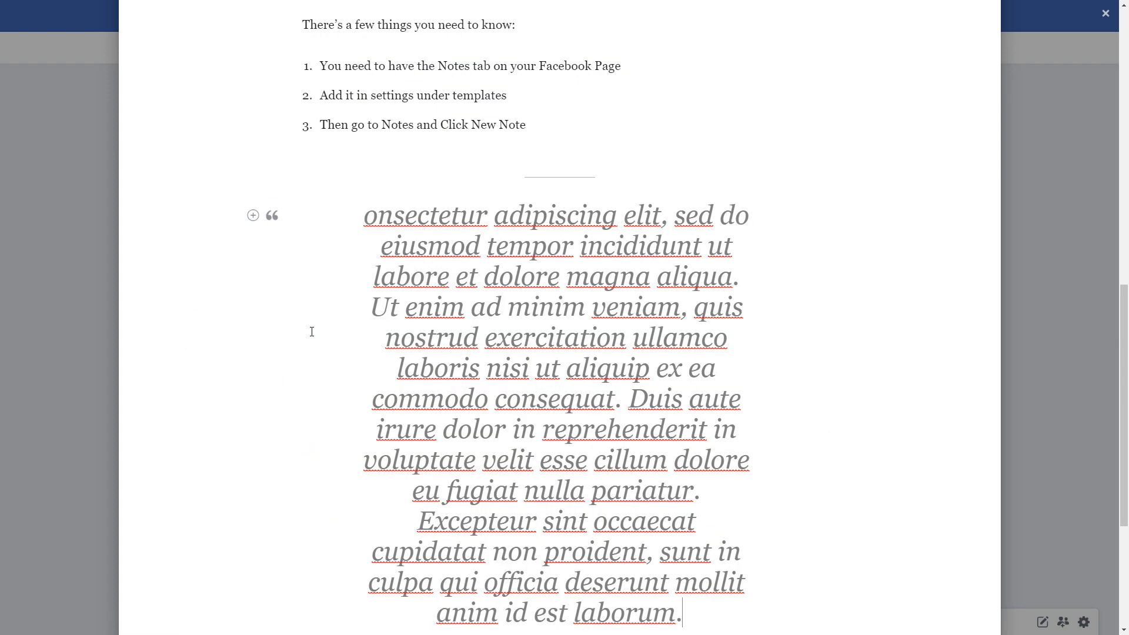
pyautogui.scroll(-3, 535, 323)
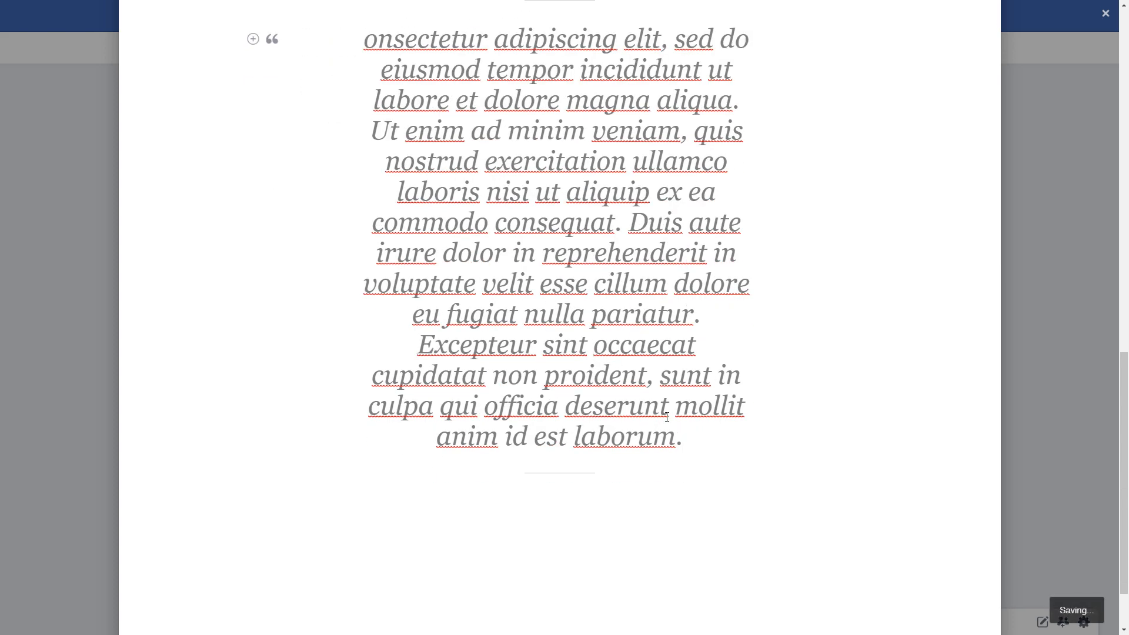
pyautogui.moveTo(682, 438); pyautogui.dragTo(366, 185)
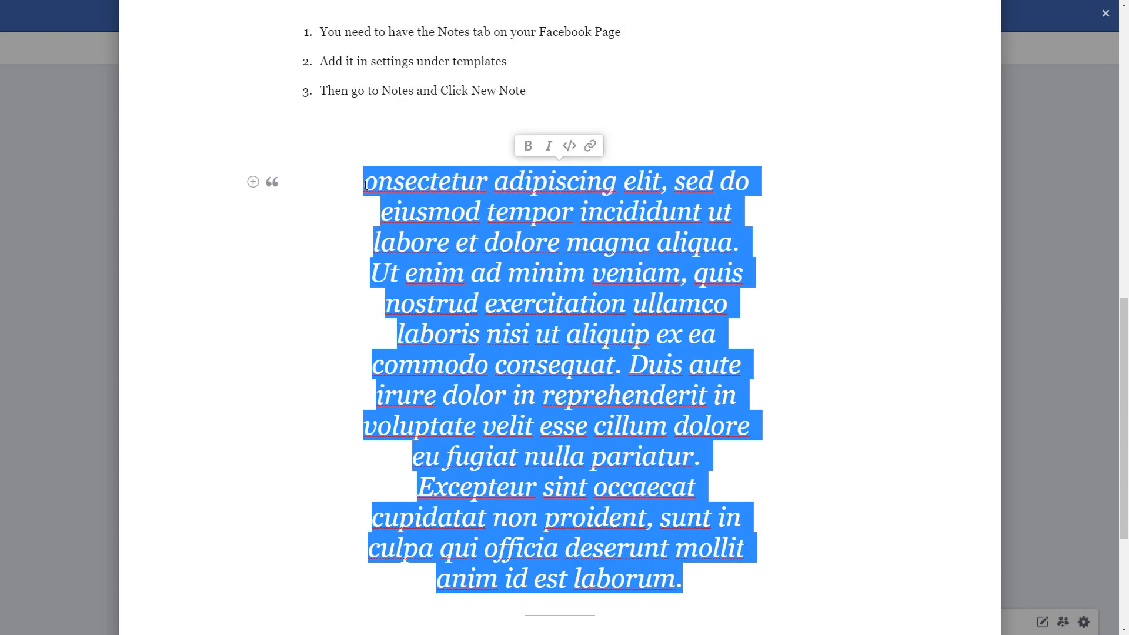
pyautogui.press('BackSpace')
pyautogui.write('“I like Note')
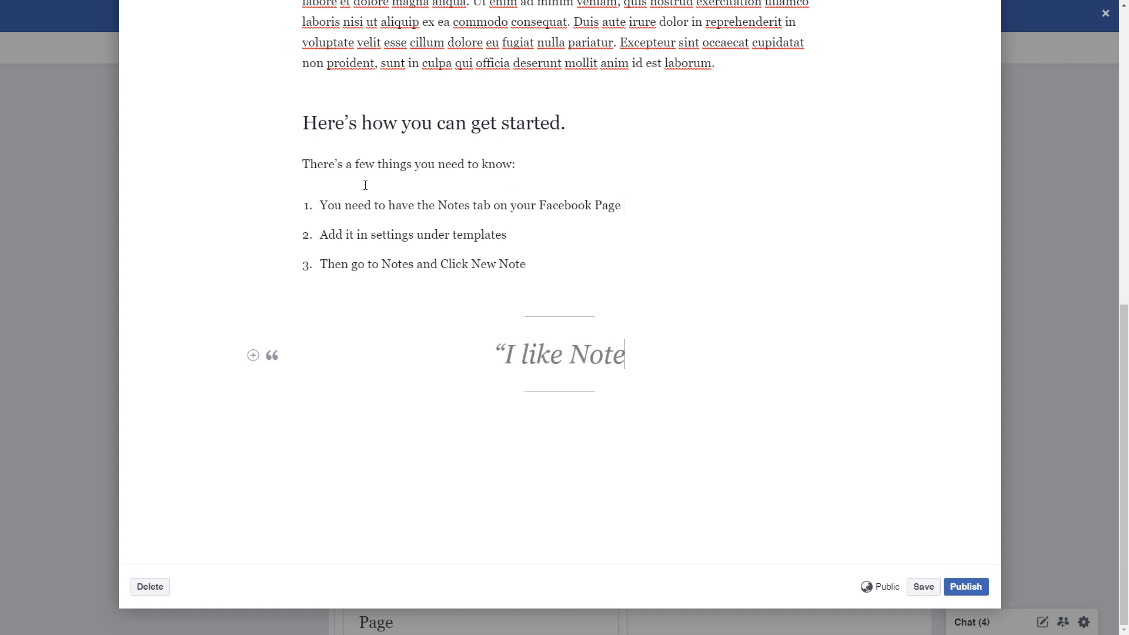
pyautogui.write('s”')
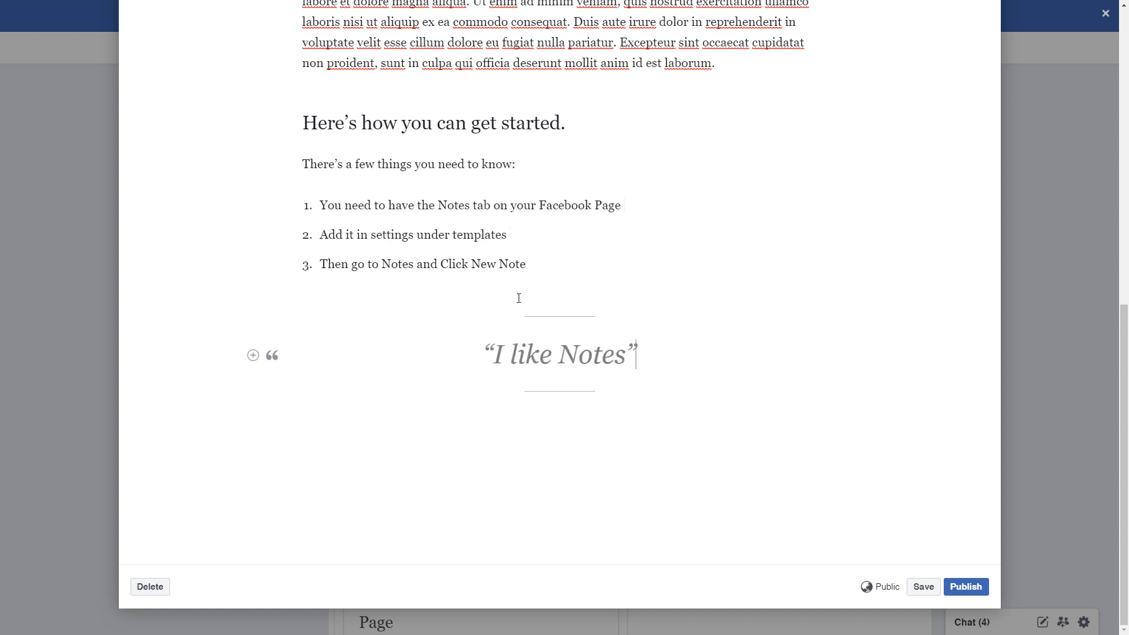
# Append the sentence "Click here for info." to the end of the first placeholder paragraph.
pyautogui.scroll(5, 614, 263)
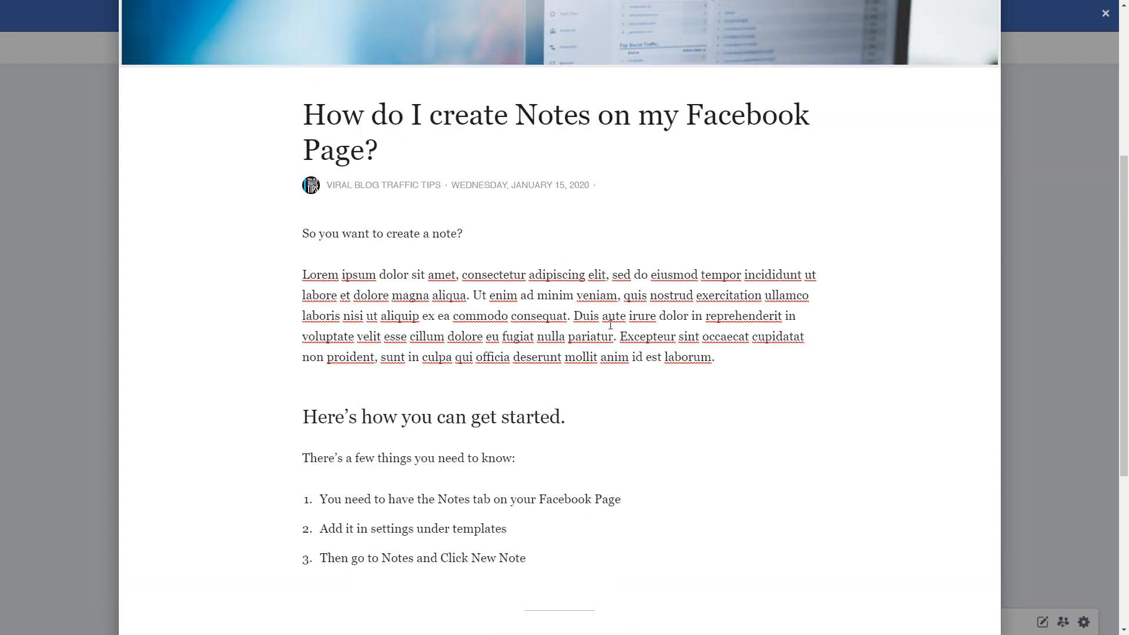
pyautogui.click(734, 358)
pyautogui.write('Click here for in')
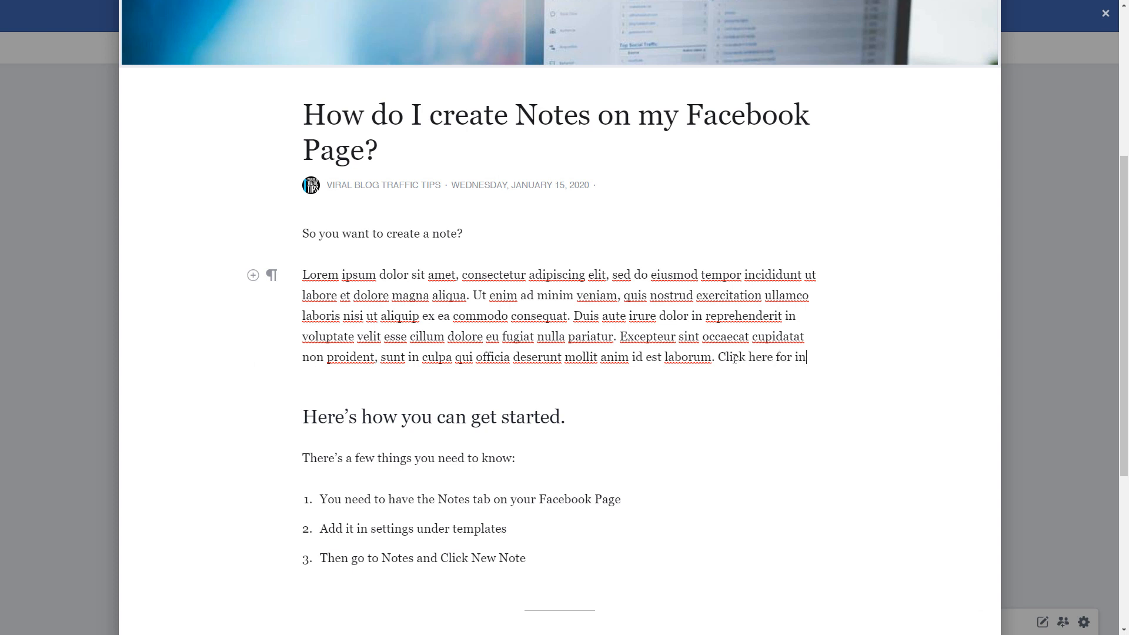
pyautogui.write('fo.')
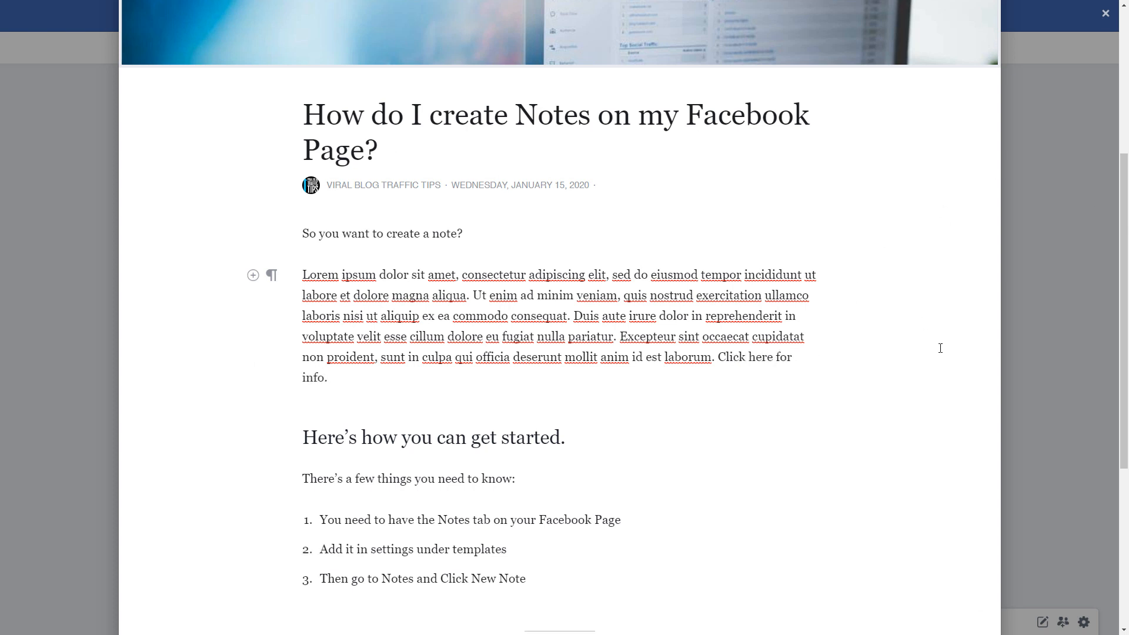
# Try bold and italic on the sentence "Click here for info.", removing both formats again.
pyautogui.moveTo(718, 353); pyautogui.dragTo(476, 374)
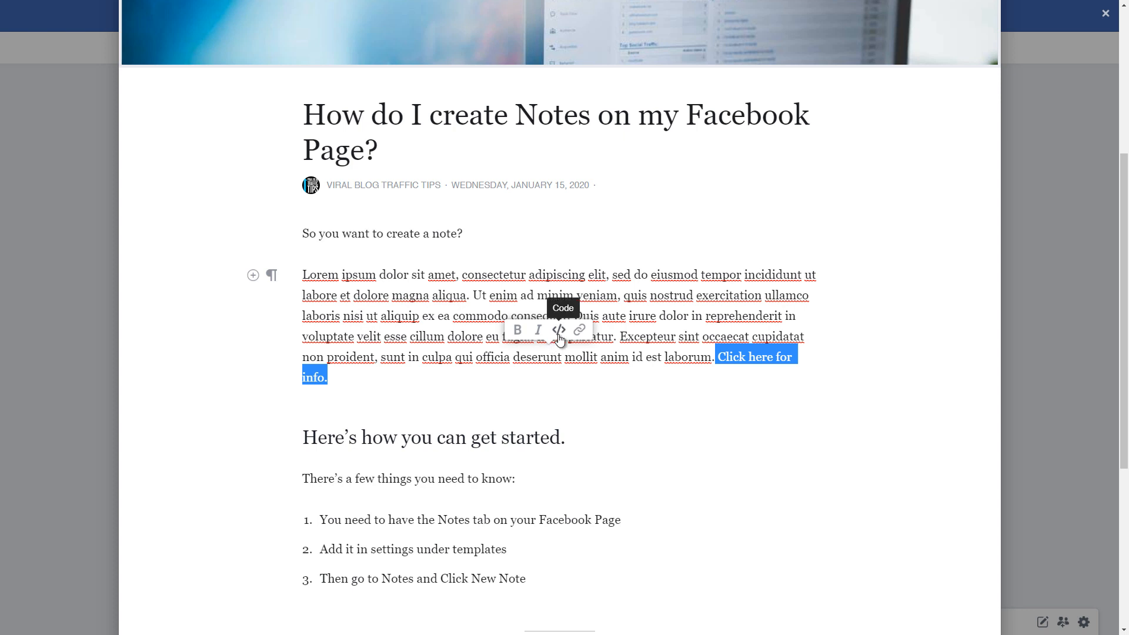
pyautogui.click(517, 330)
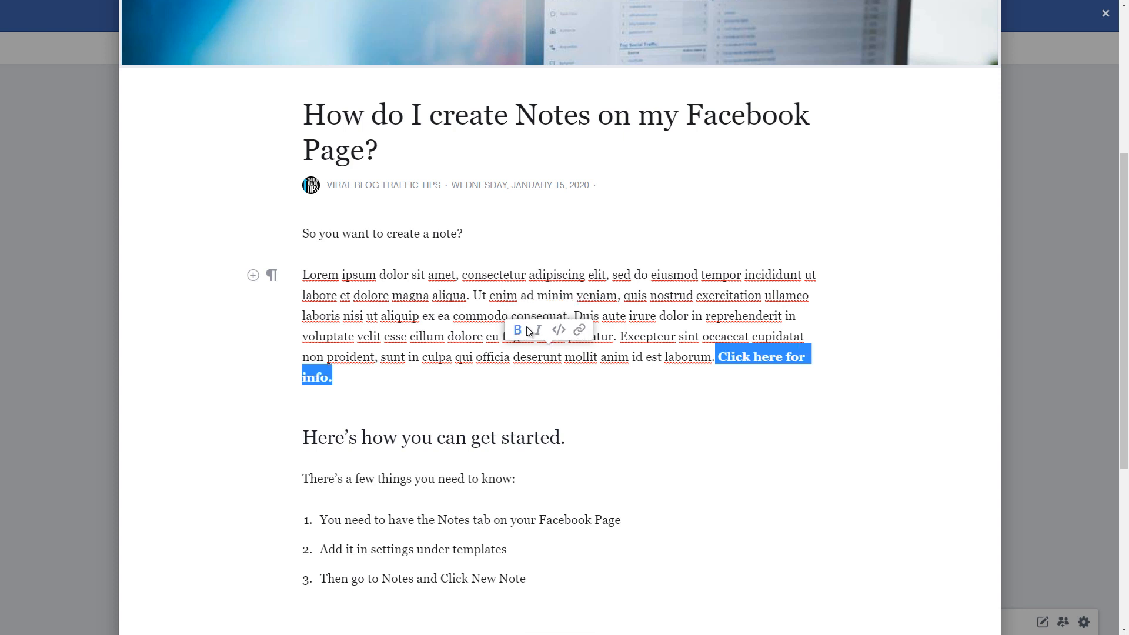
pyautogui.click(537, 331)
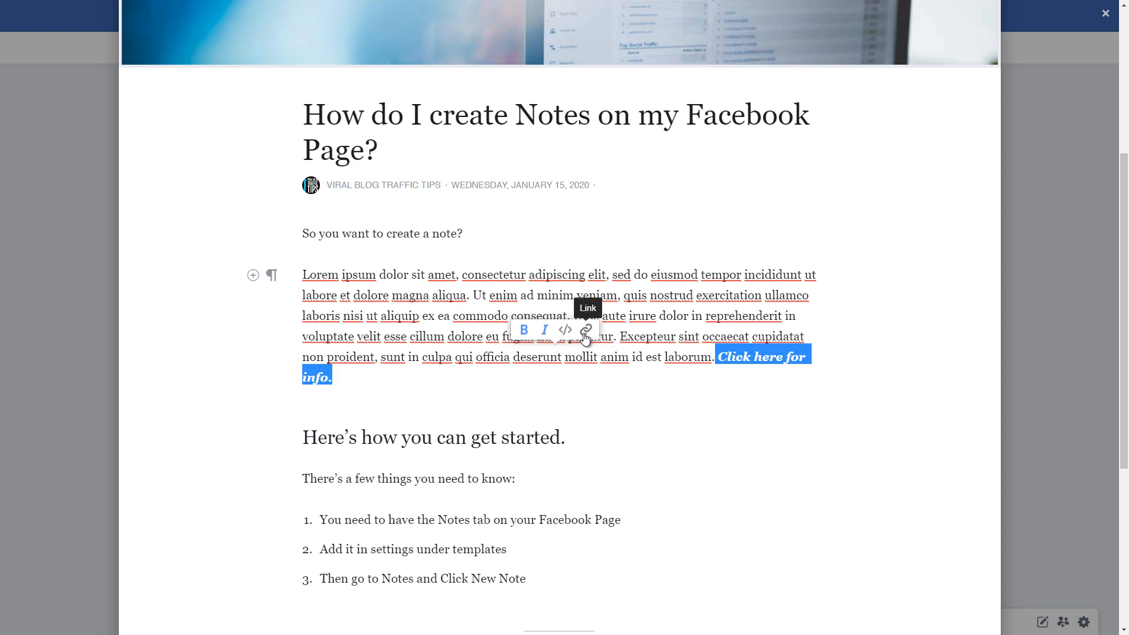
pyautogui.click(545, 331)
pyautogui.click(524, 332)
pyautogui.click(583, 330)
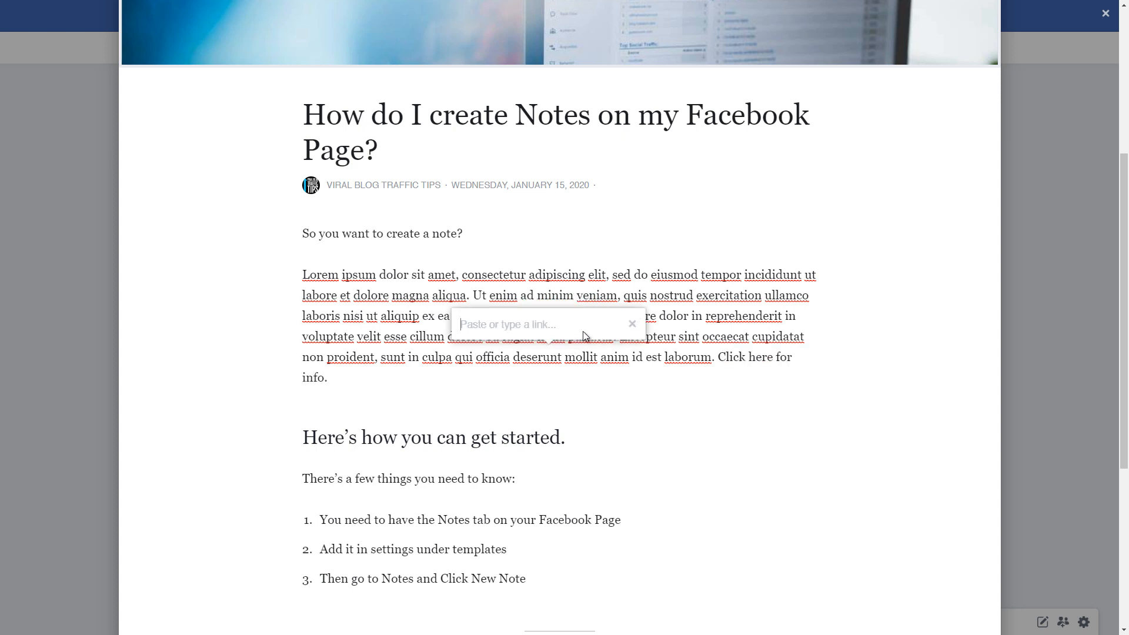
pyautogui.write('https://www.google.com')
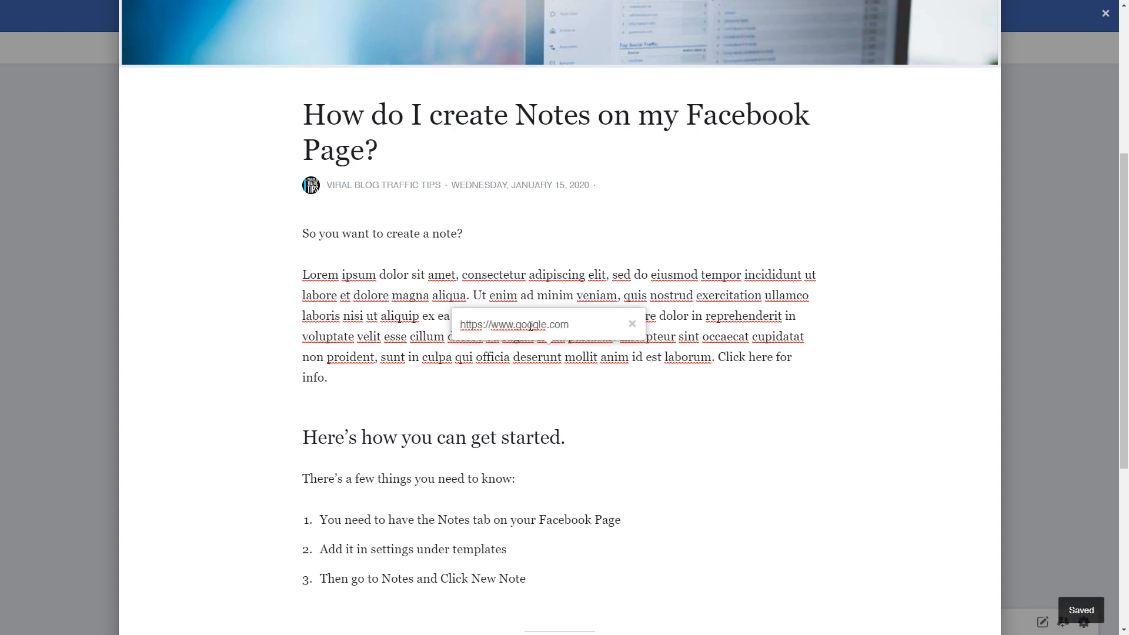
pyautogui.press('Return')
pyautogui.click(840, 441)
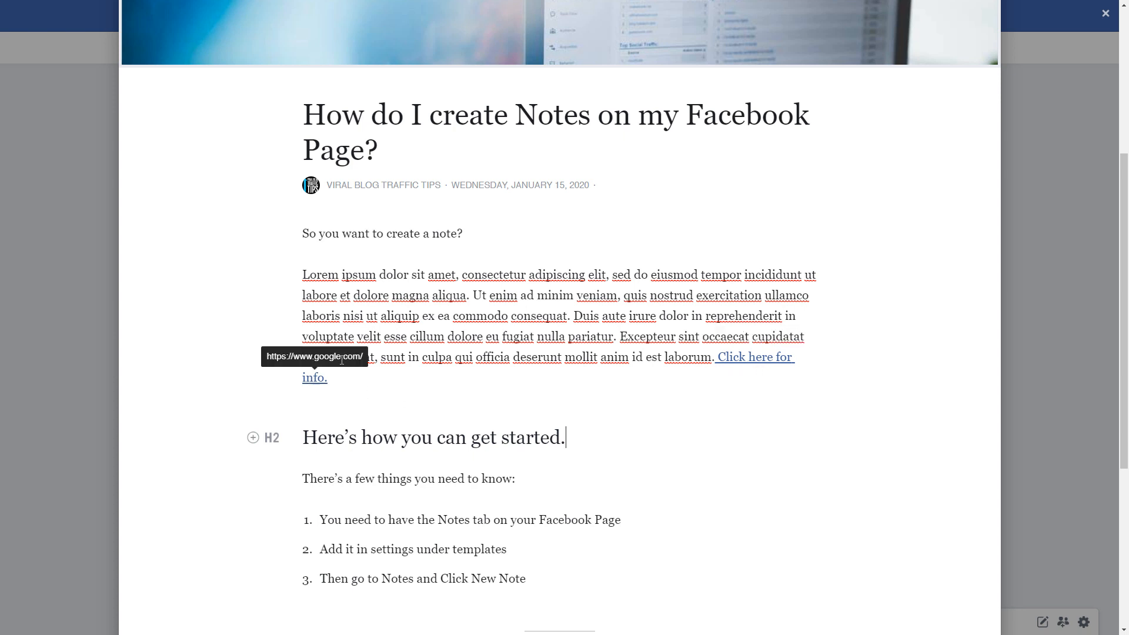
# Insert "This is bold and italic" before "Ut enim" in the first placeholder paragraph and make it bold.
pyautogui.click(477, 296)
pyautogui.write('This is b')
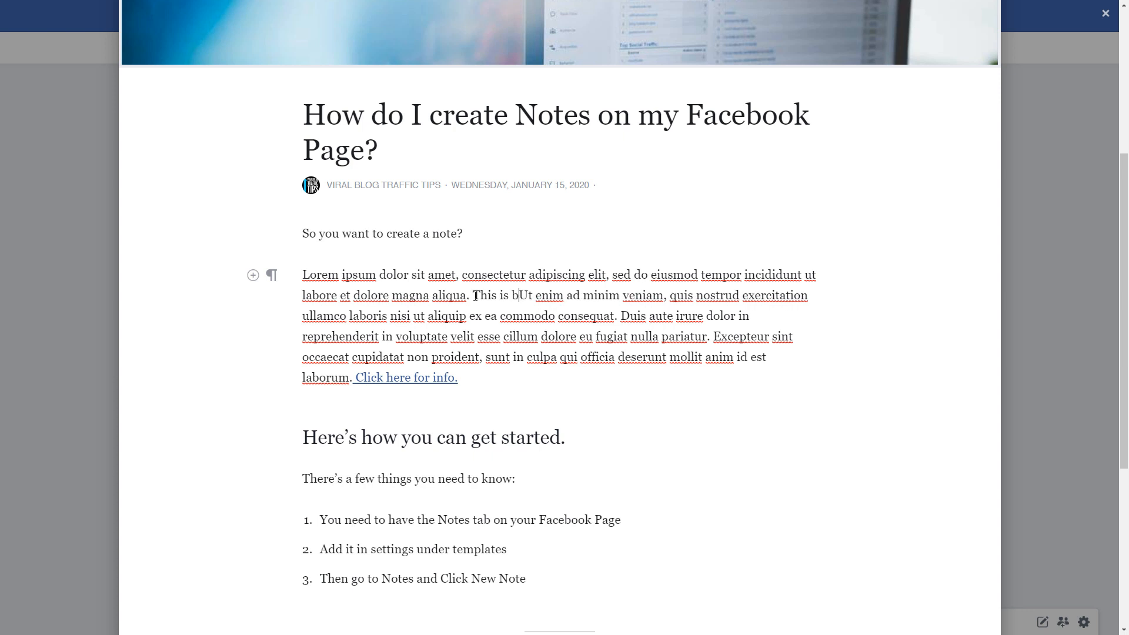
pyautogui.write('old and italic')
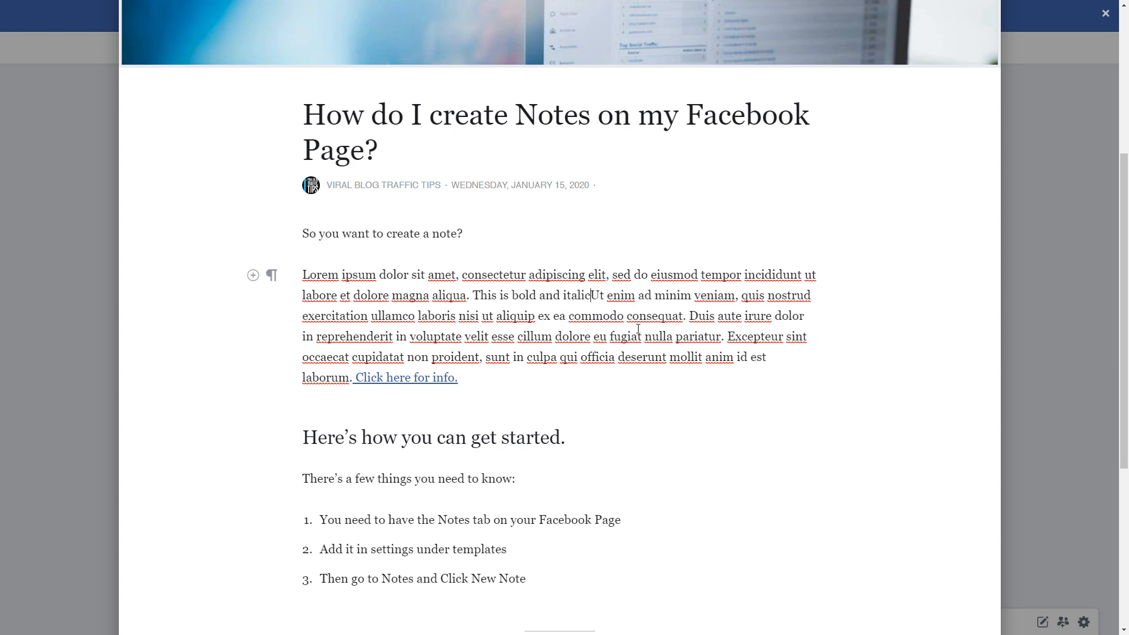
pyautogui.moveTo(479, 295); pyautogui.dragTo(591, 295)
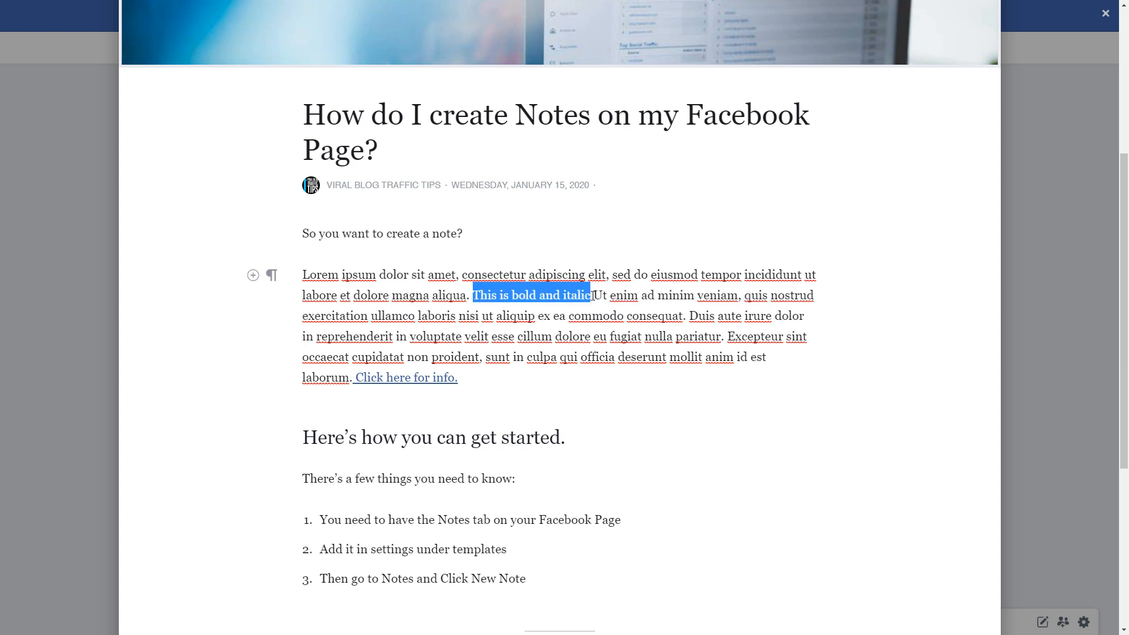
pyautogui.click(500, 269)
# Italicize the word "italic" in the bold sentence of the placeholder paragraph.
pyautogui.click(588, 295)
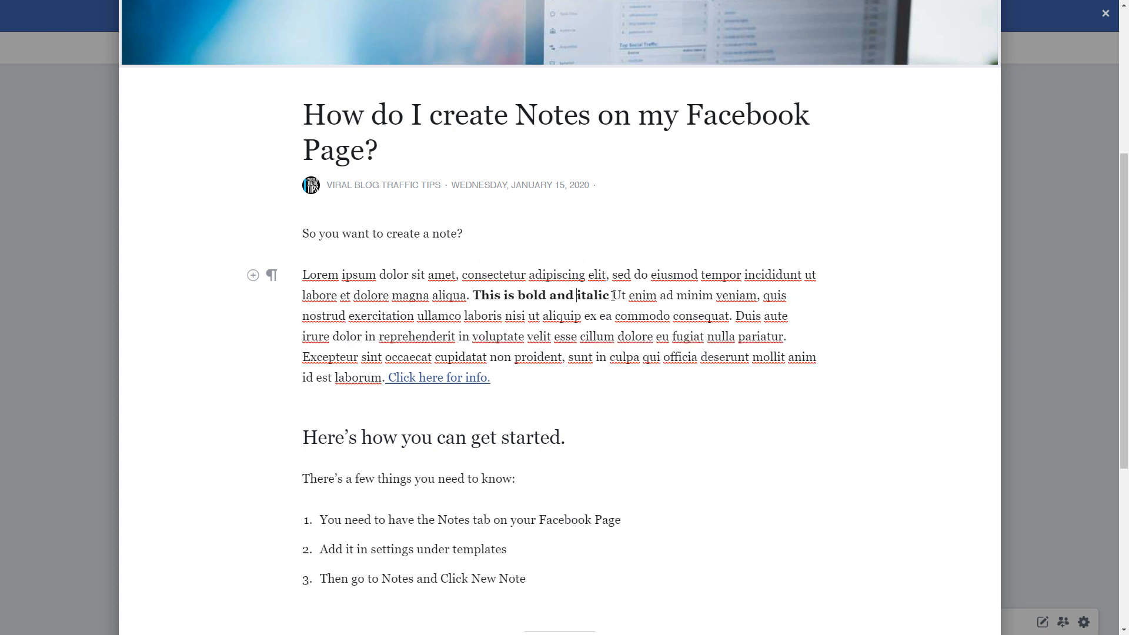
pyautogui.doubleClick(588, 295)
pyautogui.click(581, 271)
pyautogui.click(711, 411)
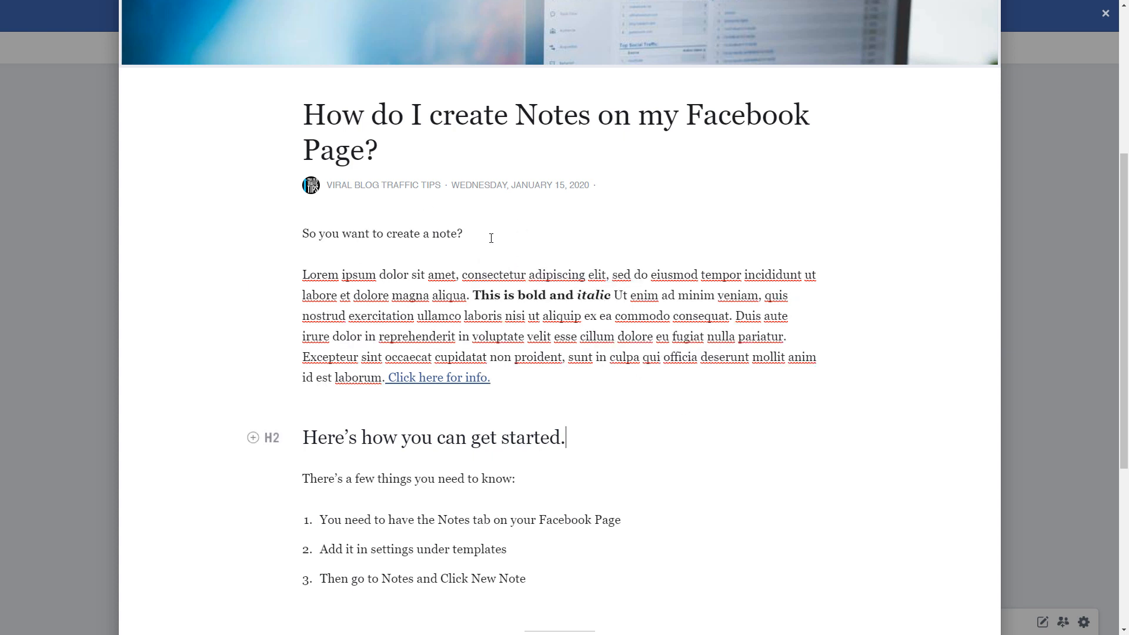
# Italicize the opening line "So you want to create a note?" and look over the formatted note.
pyautogui.moveTo(491, 239); pyautogui.dragTo(302, 233)
pyautogui.click(372, 206)
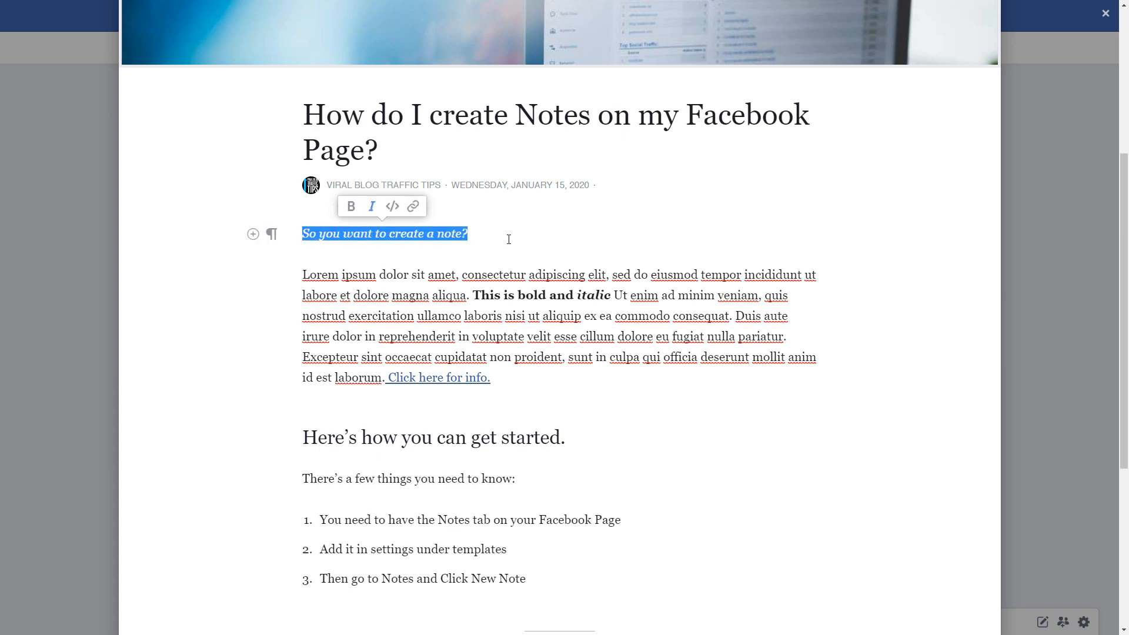
pyautogui.click(508, 240)
pyautogui.scroll(-4, 508, 239)
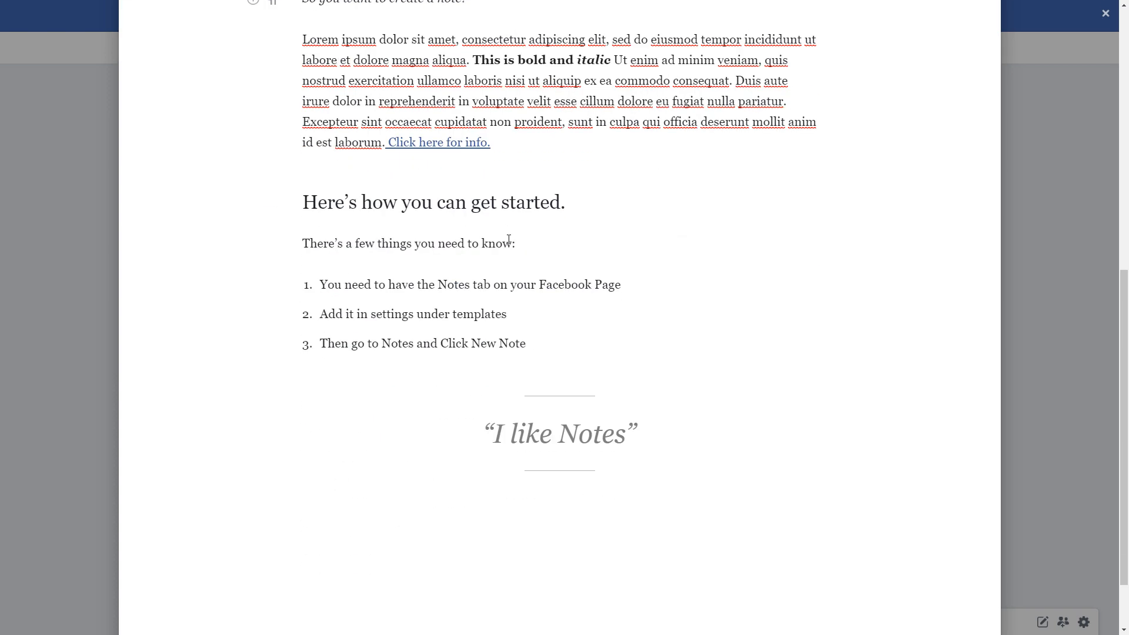
pyautogui.scroll(4, 583, 381)
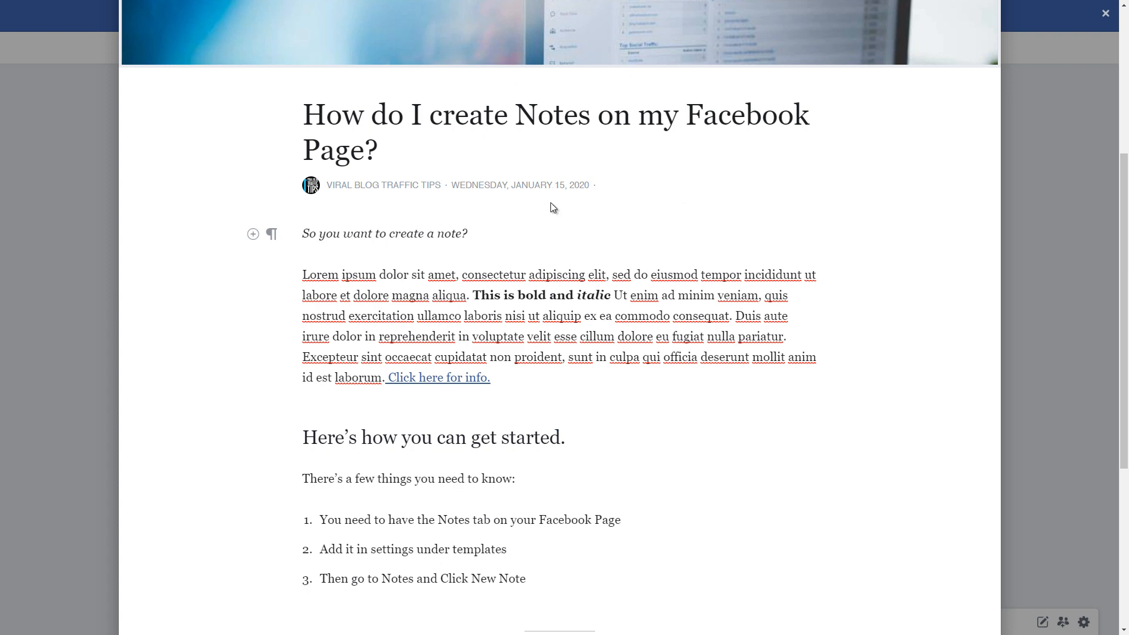
# Insert the desk photo with the plant, phone and coffee cup at the "Here's how you can get started." heading.
pyautogui.scroll(-5, 550, 203)
pyautogui.scroll(4, 516, 345)
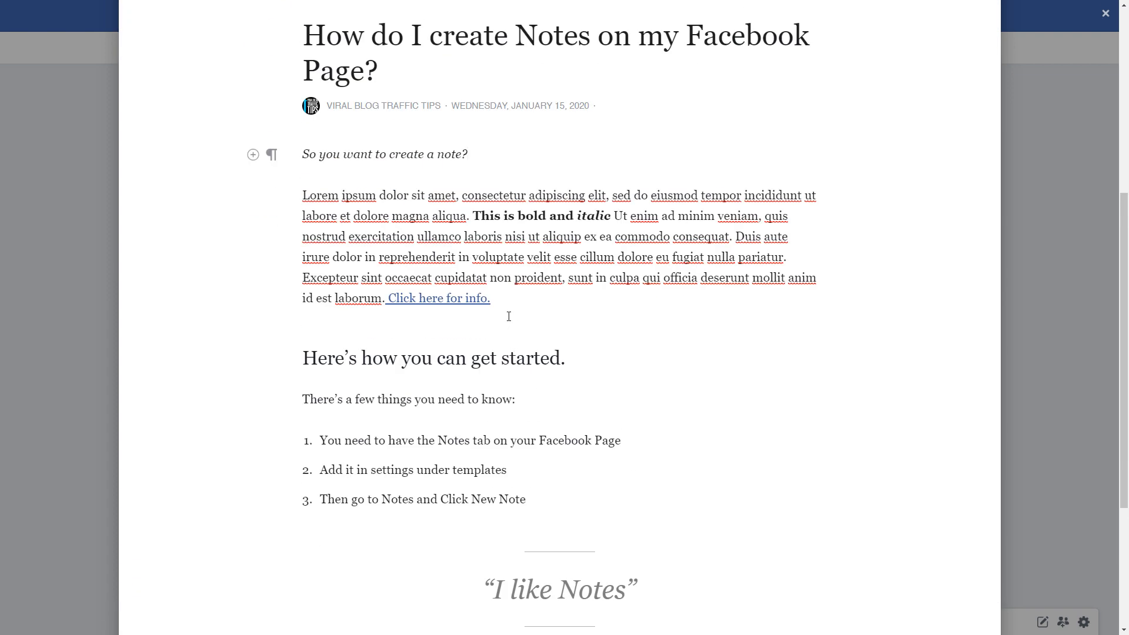
pyautogui.click(539, 324)
pyautogui.click(254, 360)
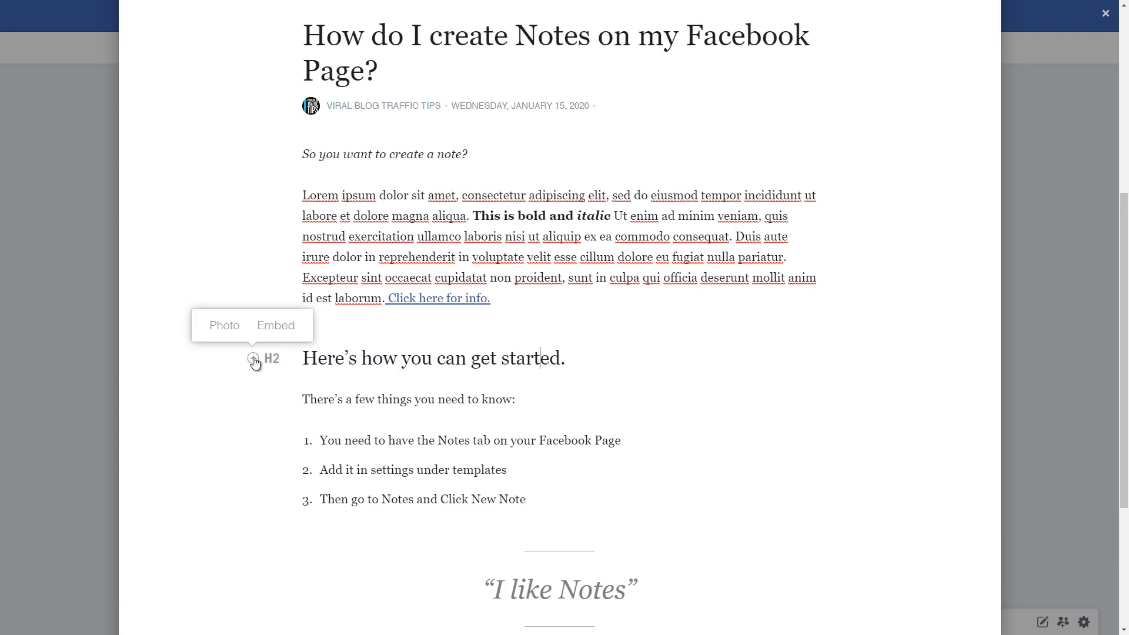
pyautogui.click(218, 324)
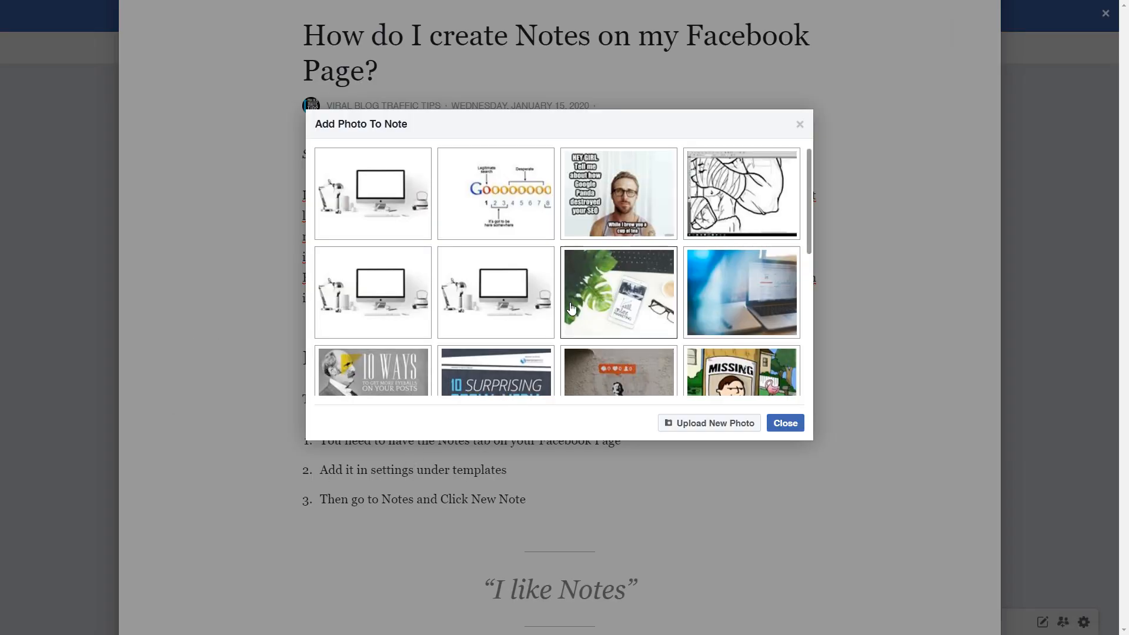
pyautogui.click(594, 303)
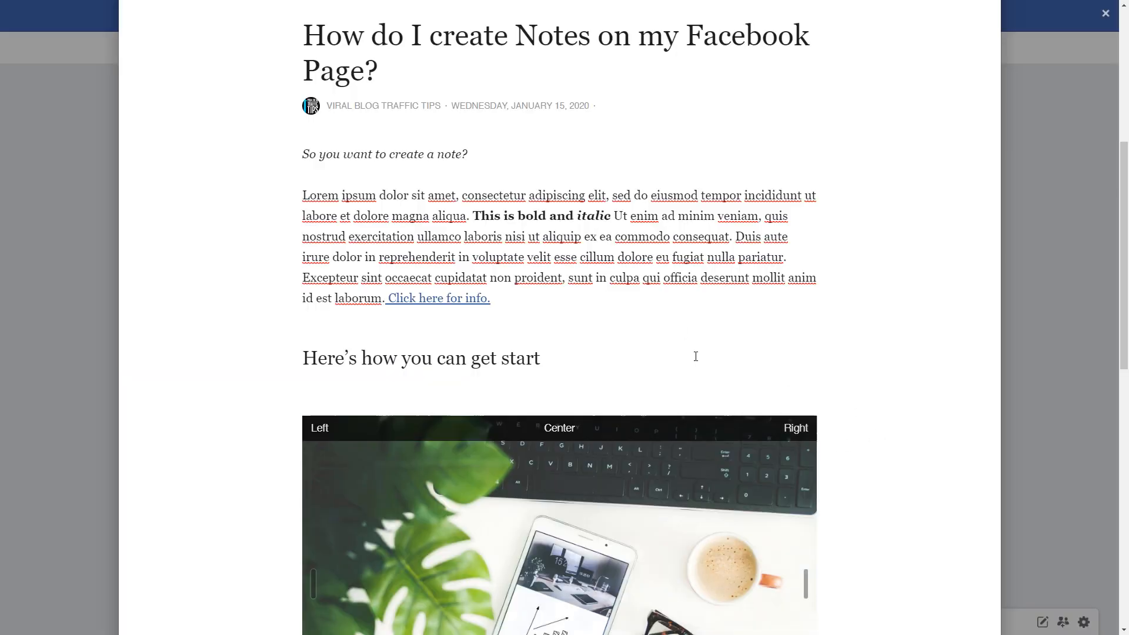
# Insert the Google results-page joke image from the page's photos below the "I like Notes" quote.
pyautogui.scroll(5, 694, 355)
pyautogui.scroll(-12, 694, 355)
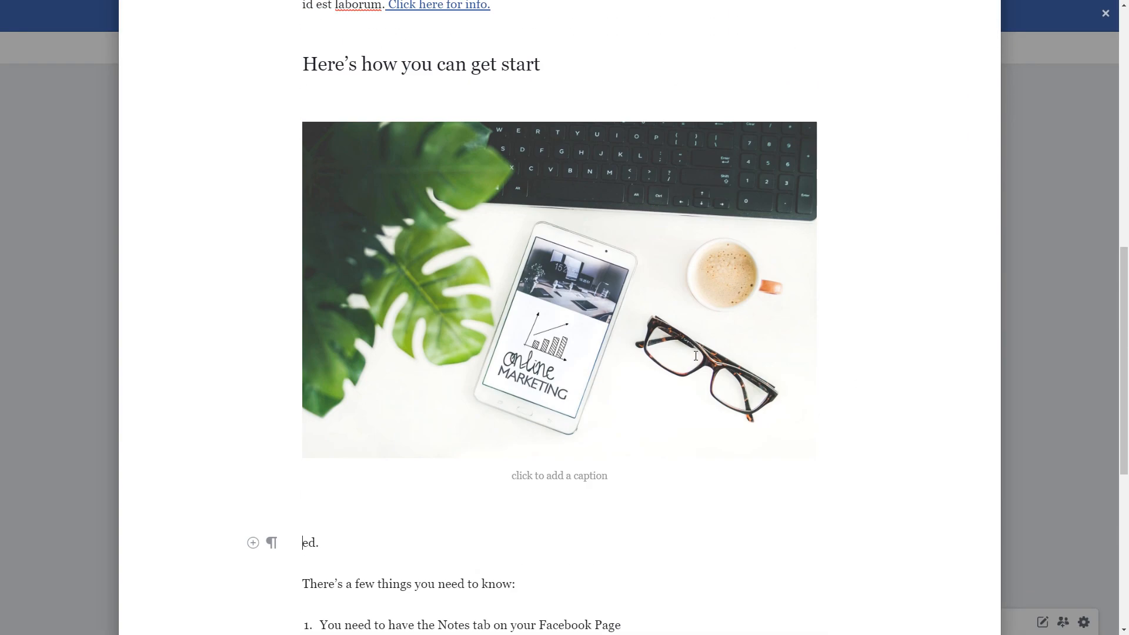
pyautogui.scroll(-1, 696, 356)
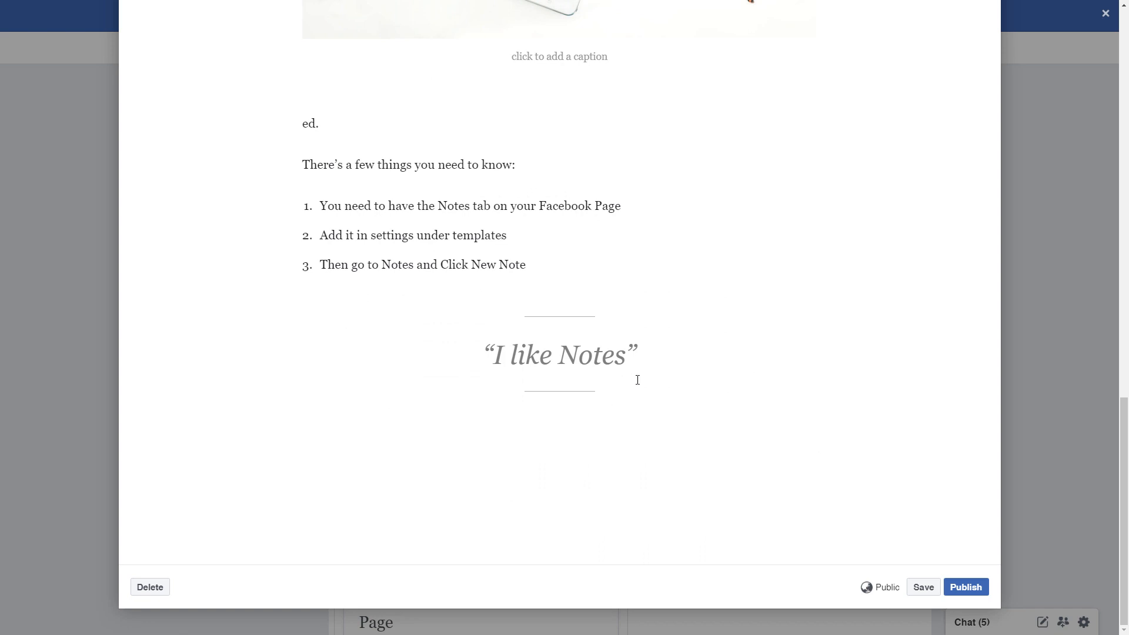
pyautogui.click(551, 356)
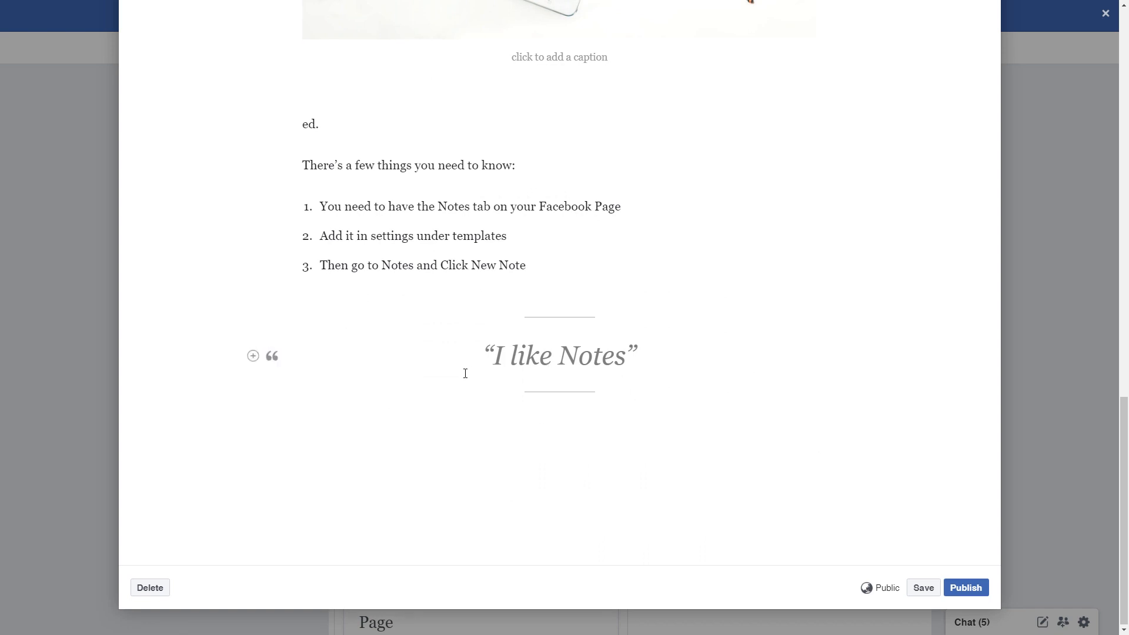
pyautogui.click(253, 357)
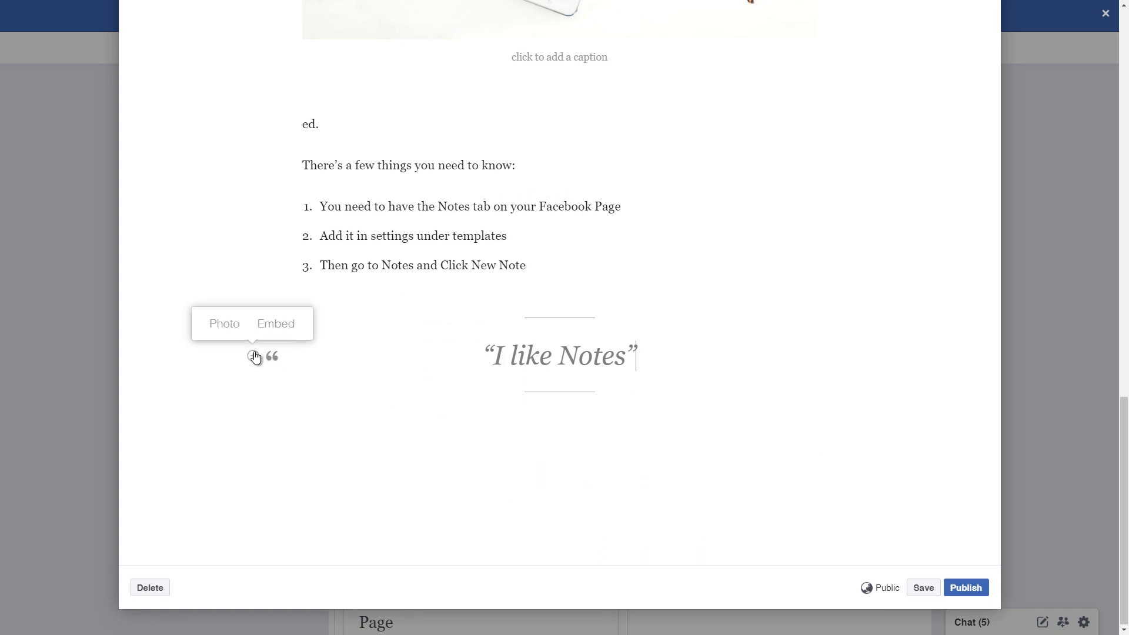
pyautogui.click(231, 324)
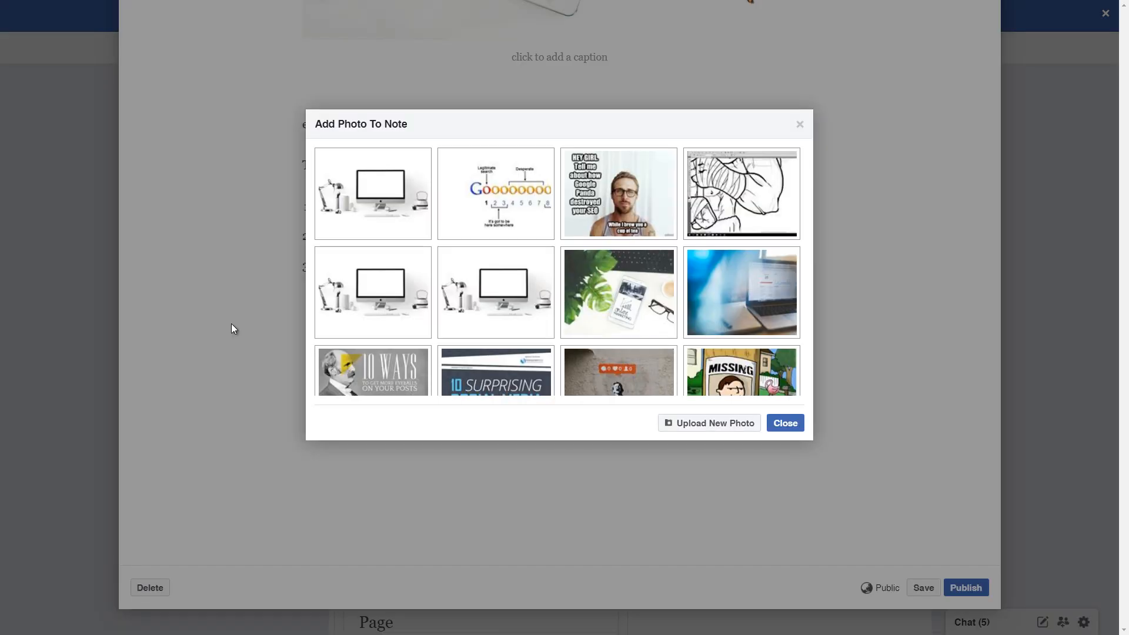
pyautogui.scroll(-2, 492, 357)
pyautogui.scroll(2, 493, 357)
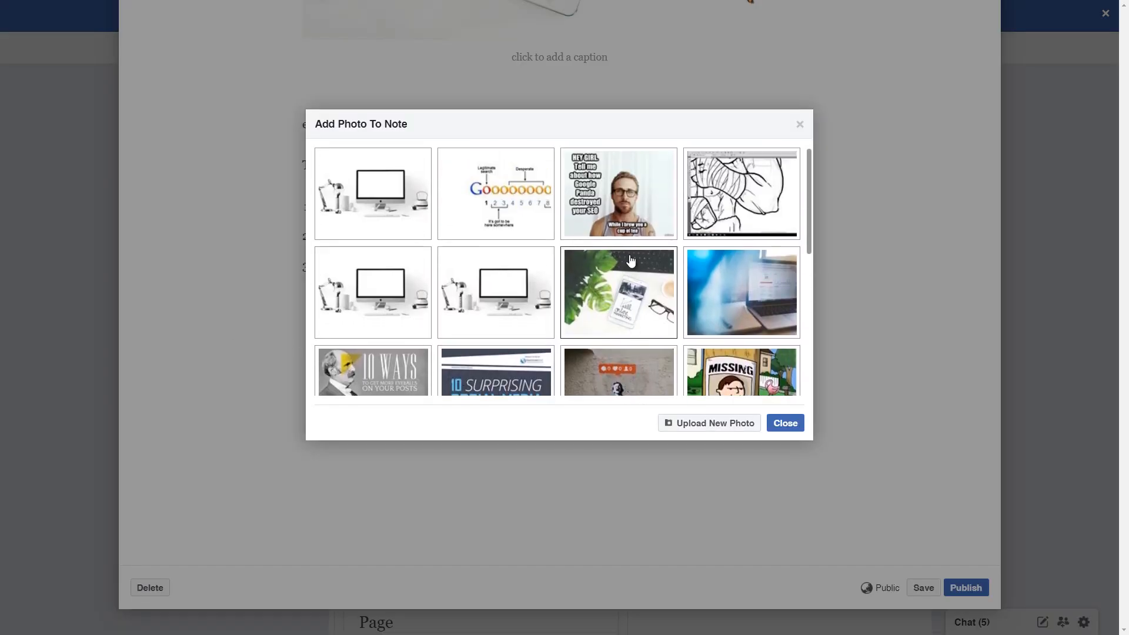
pyautogui.click(496, 204)
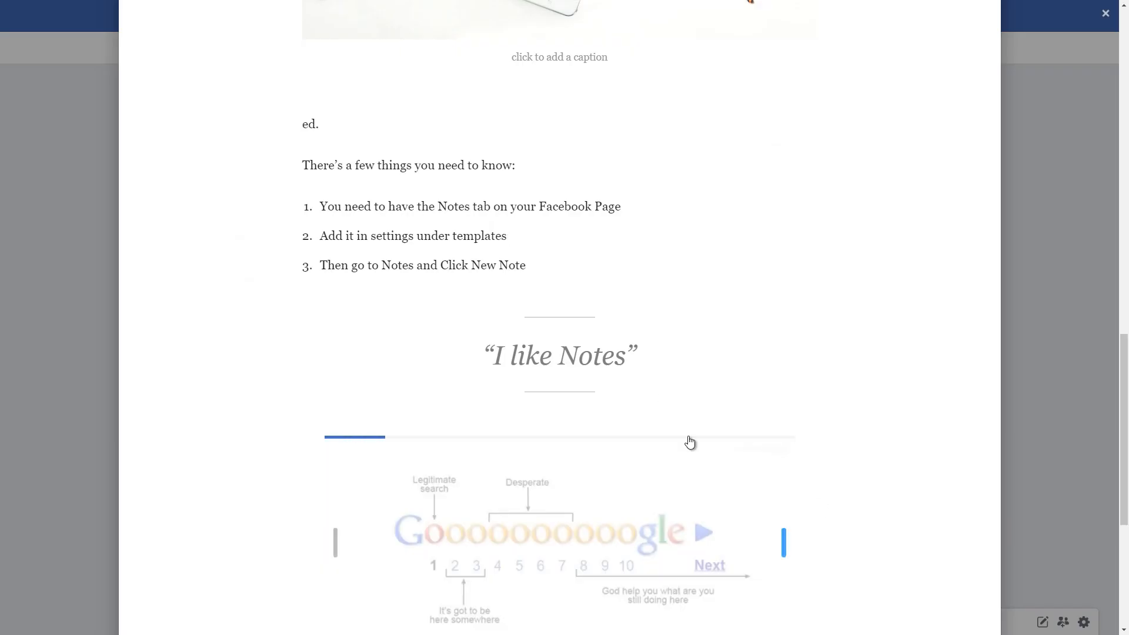
# Review the note's text and the placement of the two inserted photos.
pyautogui.scroll(2, 724, 409)
pyautogui.scroll(15, 724, 409)
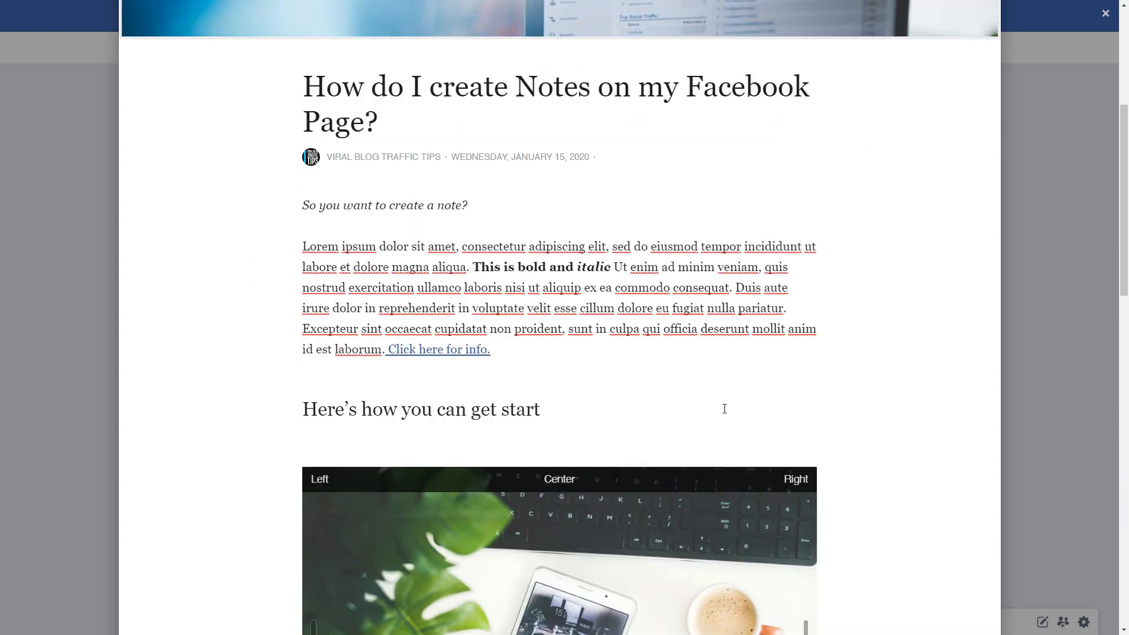
pyautogui.scroll(-5, 725, 409)
pyautogui.scroll(-15, 724, 409)
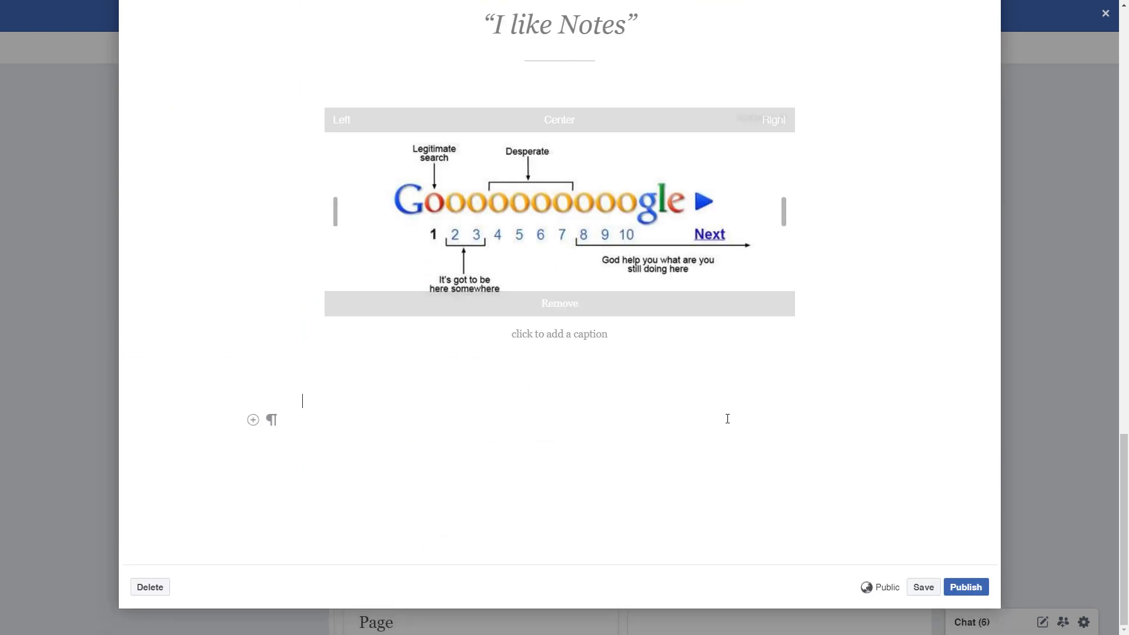
pyautogui.scroll(15, 682, 469)
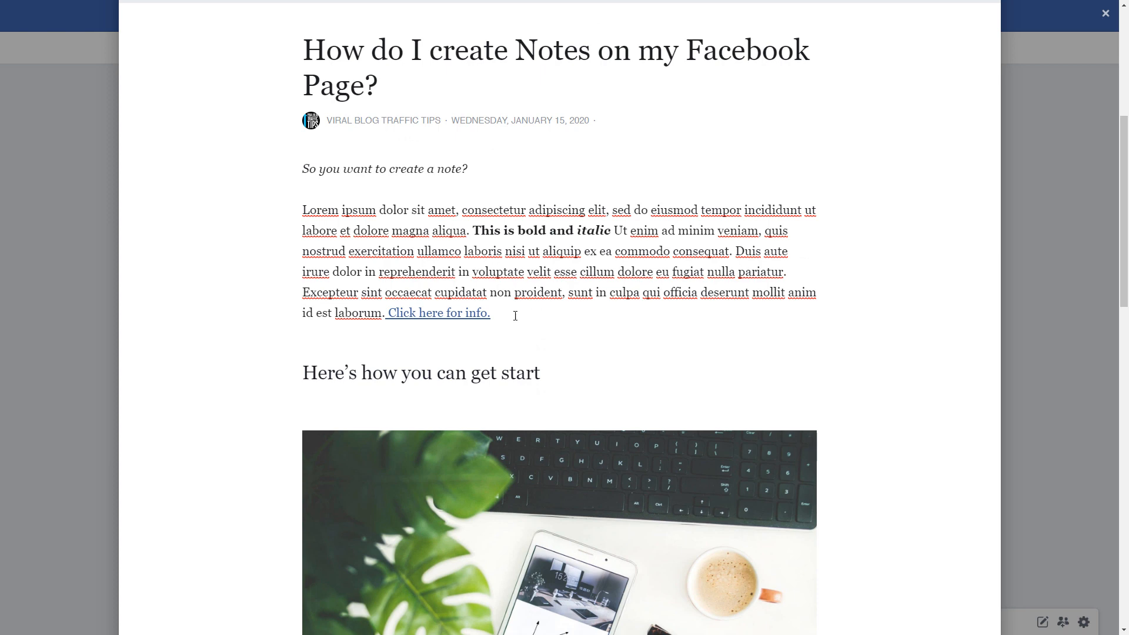
pyautogui.moveTo(515, 316); pyautogui.dragTo(417, 251)
pyautogui.click(629, 303)
pyautogui.scroll(-2, 627, 302)
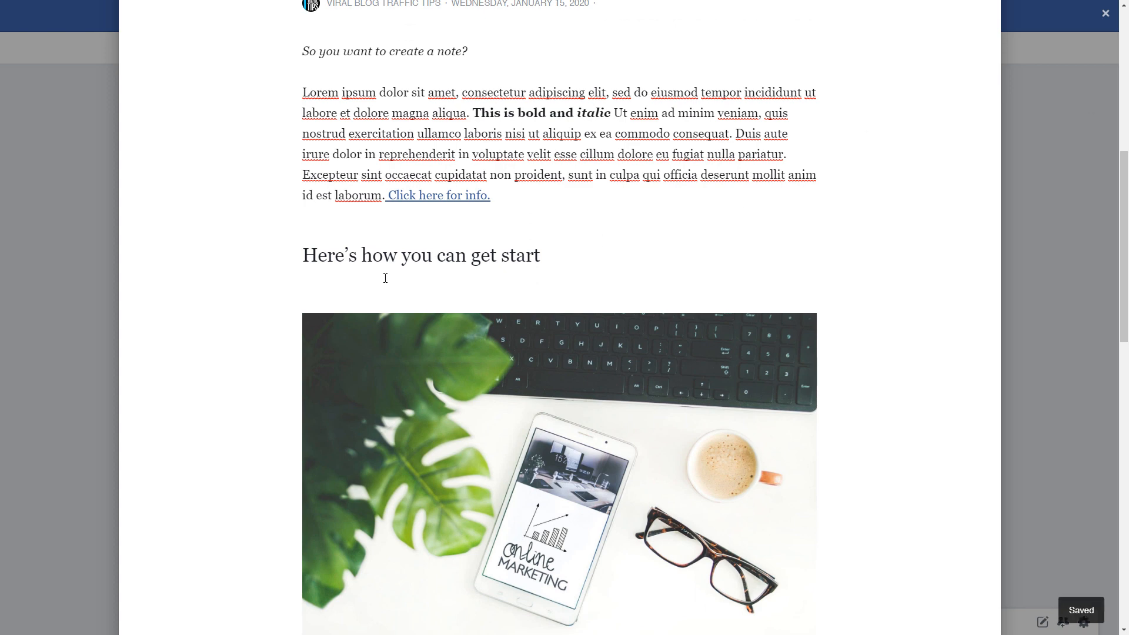
pyautogui.scroll(-3, 713, 285)
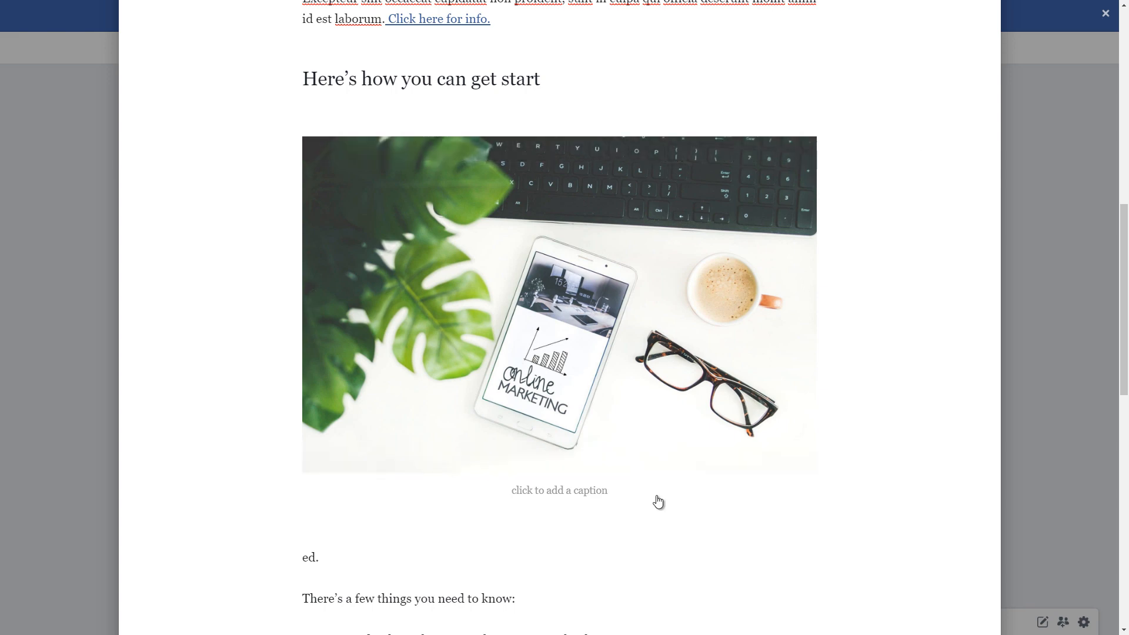
# Delete the stray "ed." and its empty line below the desk photo, keeping the photo in the note.
pyautogui.scroll(-2, 497, 497)
pyautogui.moveTo(386, 441); pyautogui.dragTo(298, 442)
pyautogui.press('BackSpace')
pyautogui.press('BackSpace')
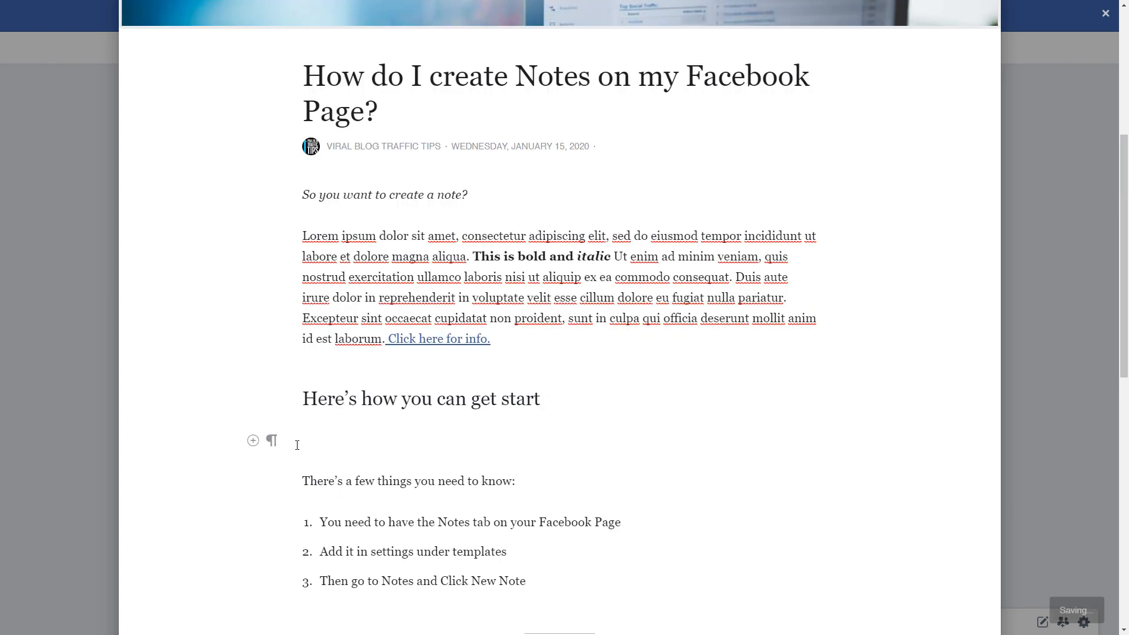
pyautogui.click(253, 442)
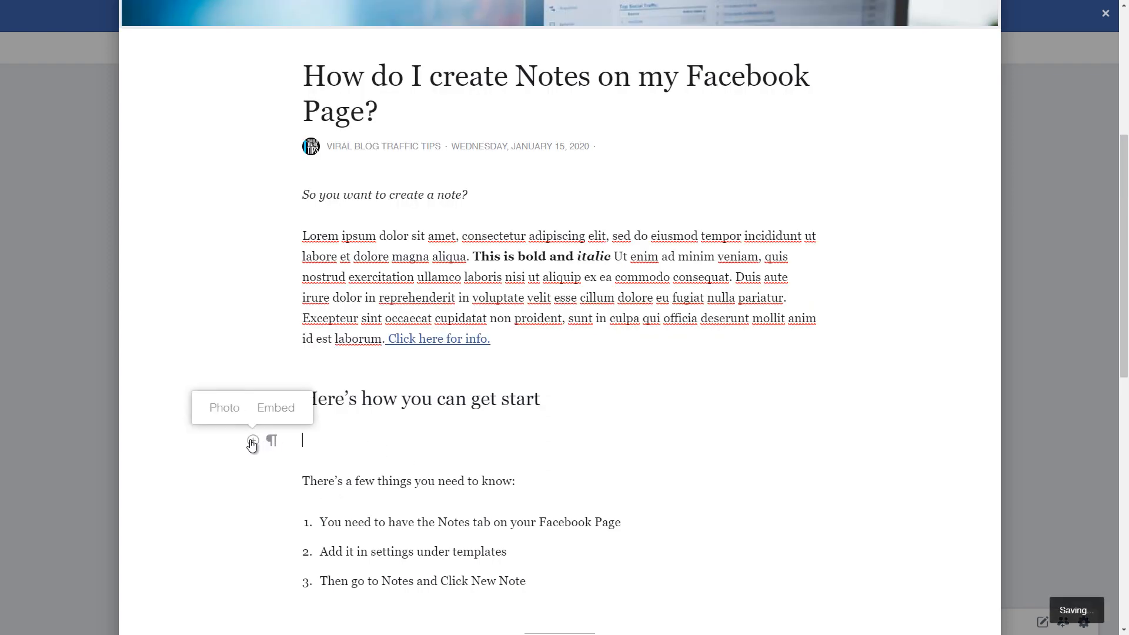
pyautogui.click(713, 470)
pyautogui.hotkey('ctrl', 'z')
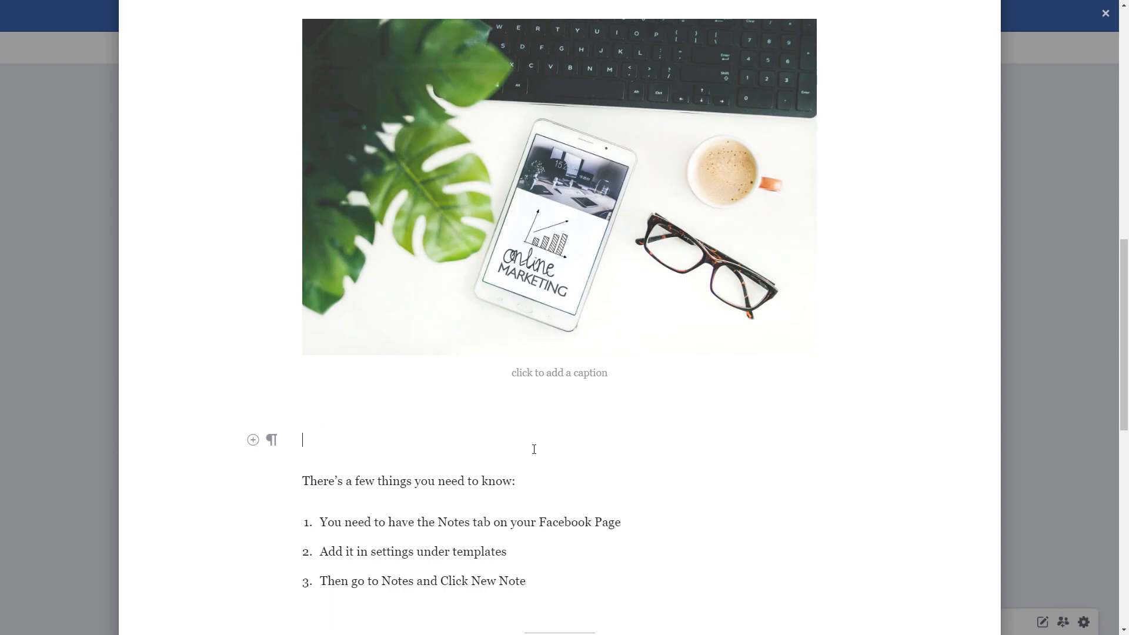
pyautogui.press('Delete')
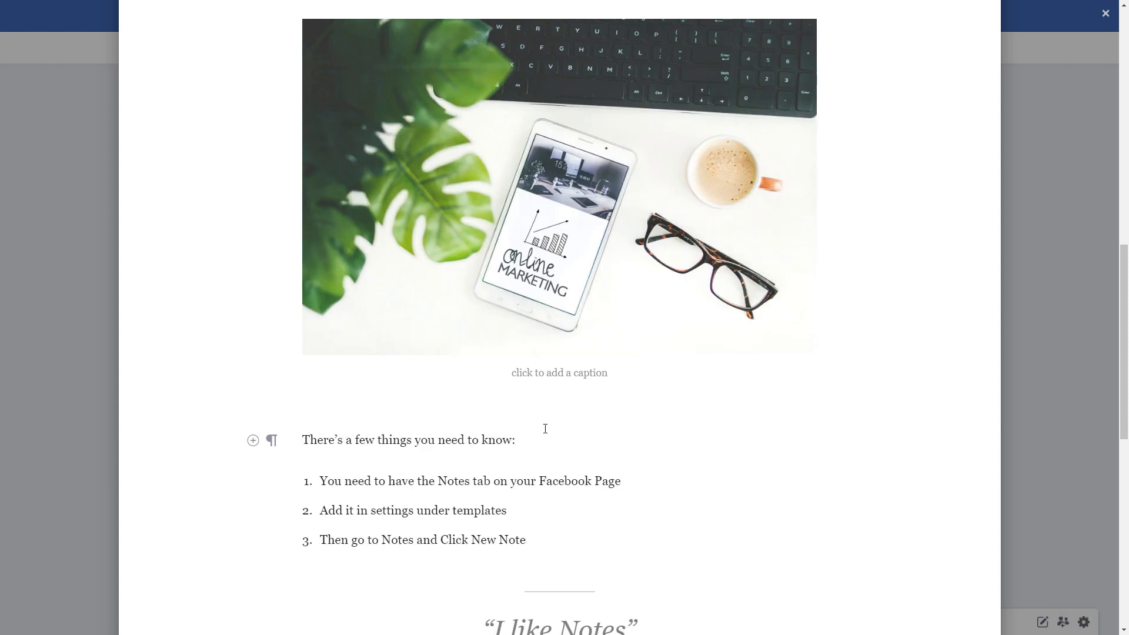
pyautogui.scroll(-6, 545, 428)
pyautogui.scroll(-4, 558, 436)
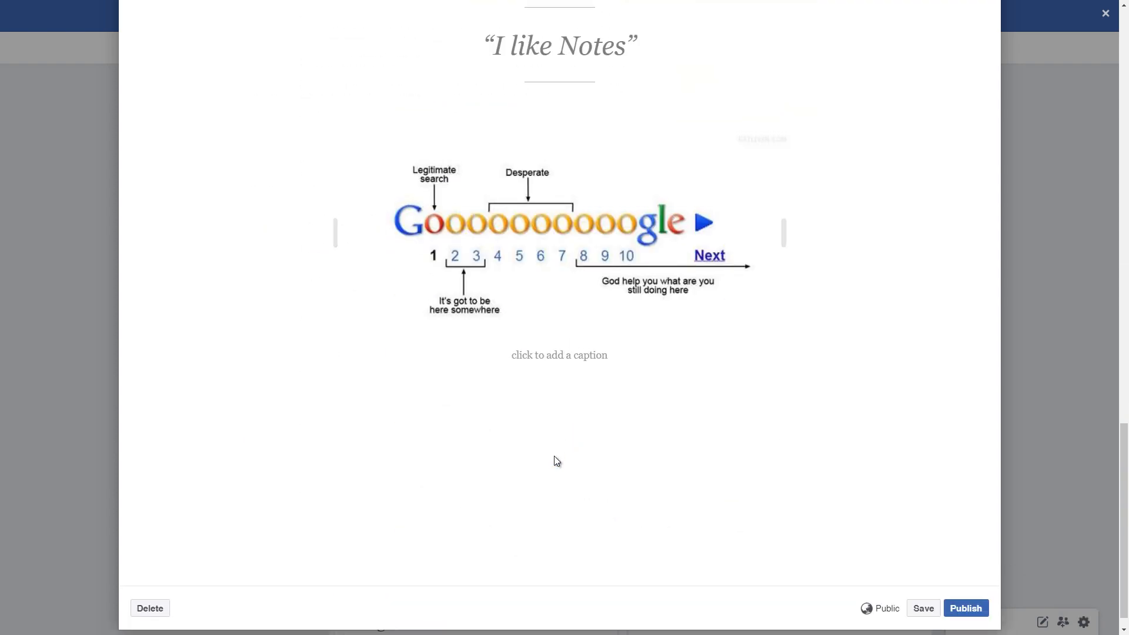
pyautogui.scroll(1, 557, 461)
pyautogui.moveTo(303, 474)
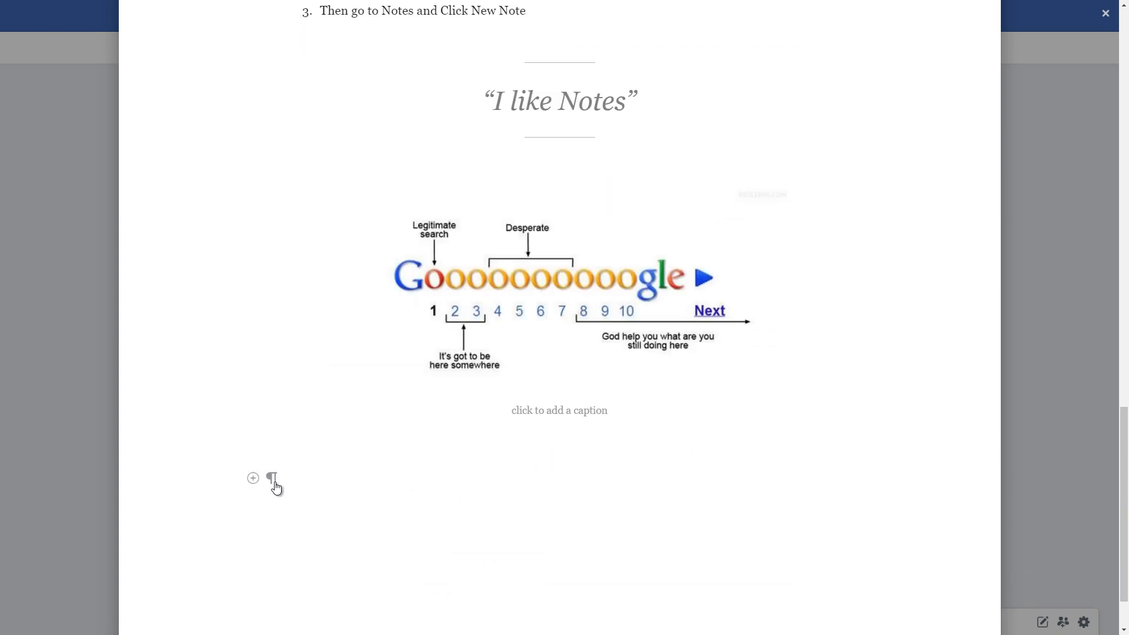
pyautogui.click(253, 478)
pyautogui.click(284, 449)
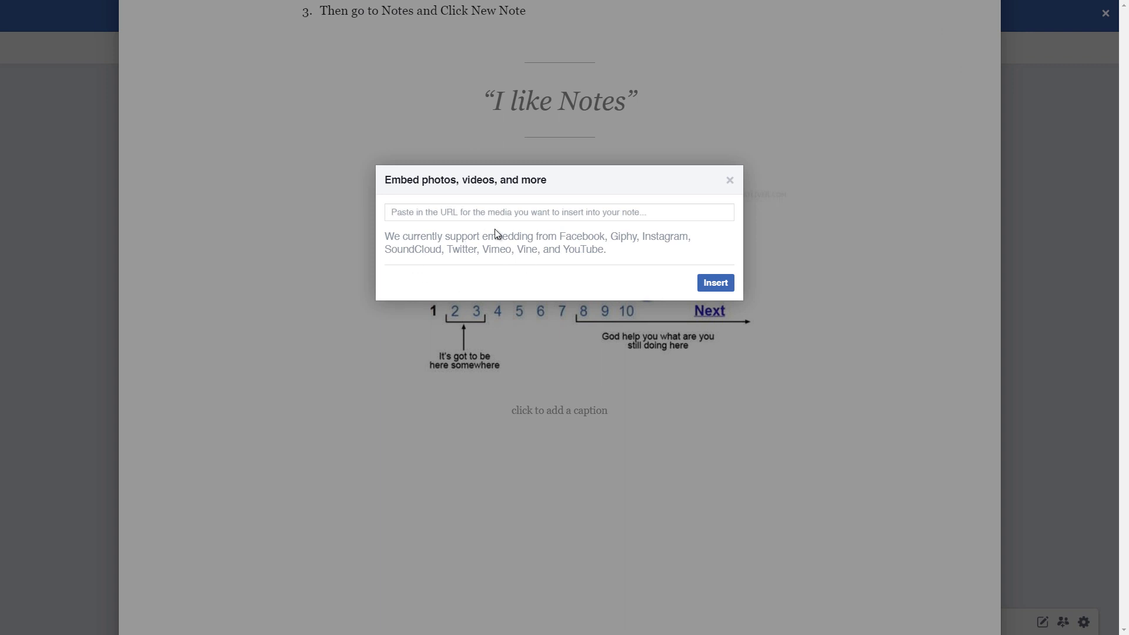
pyautogui.write('https://www.youtube.com/watch?v=jLMBLuGJTsA')
pyautogui.click(715, 284)
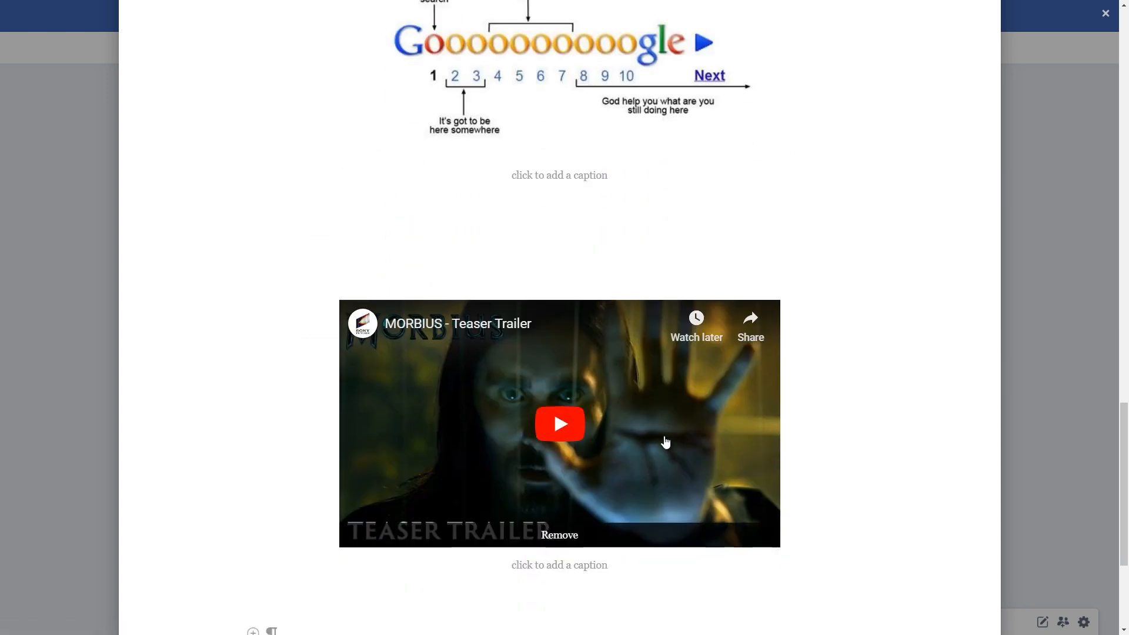
# Copy the placeholder paragraph from "Lorem ipsum" to "laborum", leaving out the linked sentence.
pyautogui.scroll(2, 770, 412)
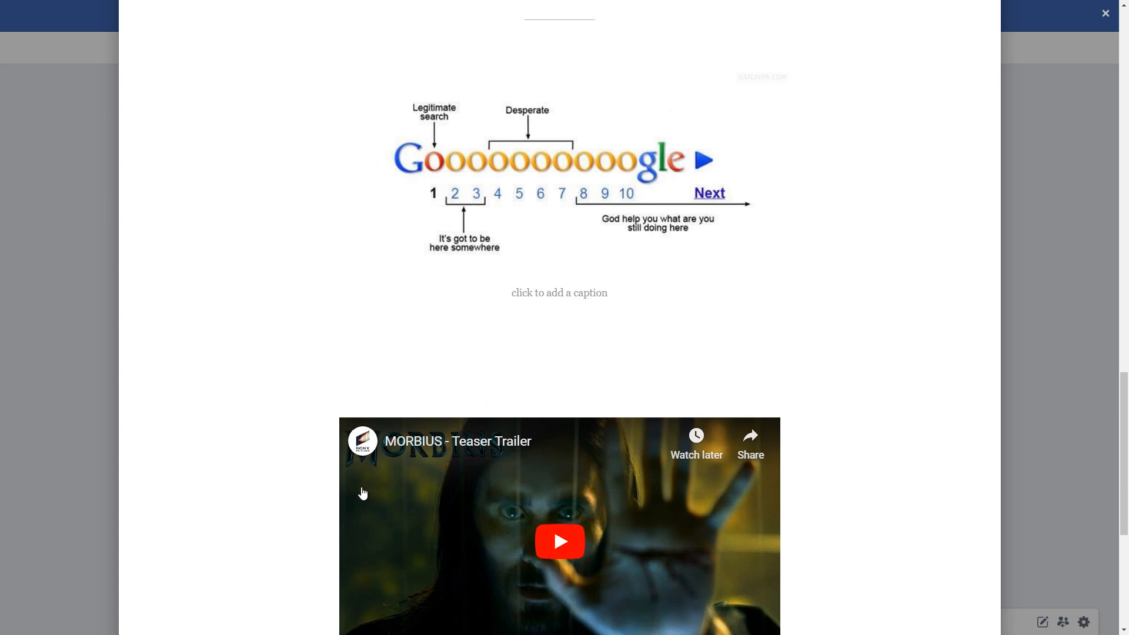
pyautogui.scroll(10, 390, 382)
pyautogui.scroll(10, 392, 386)
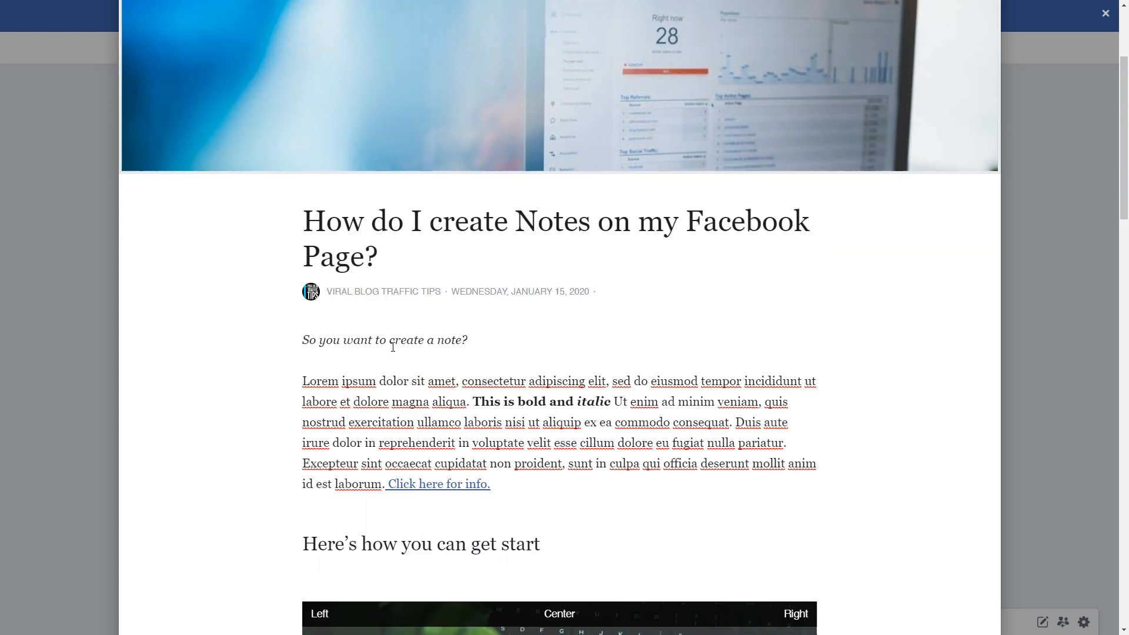
pyautogui.scroll(-6, 505, 343)
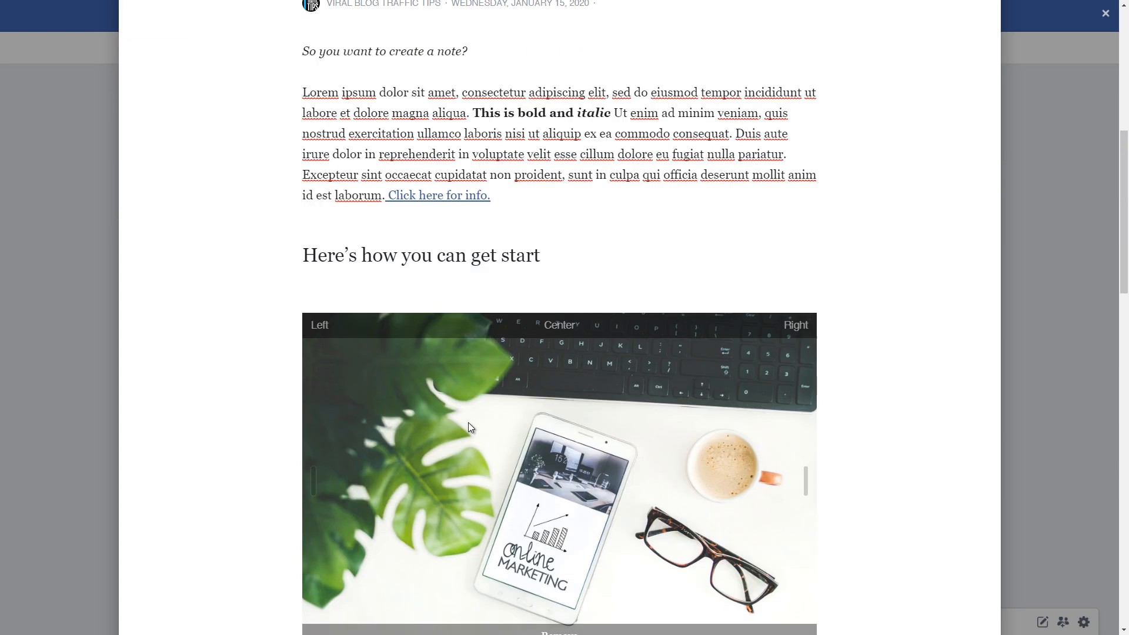
pyautogui.click(506, 196)
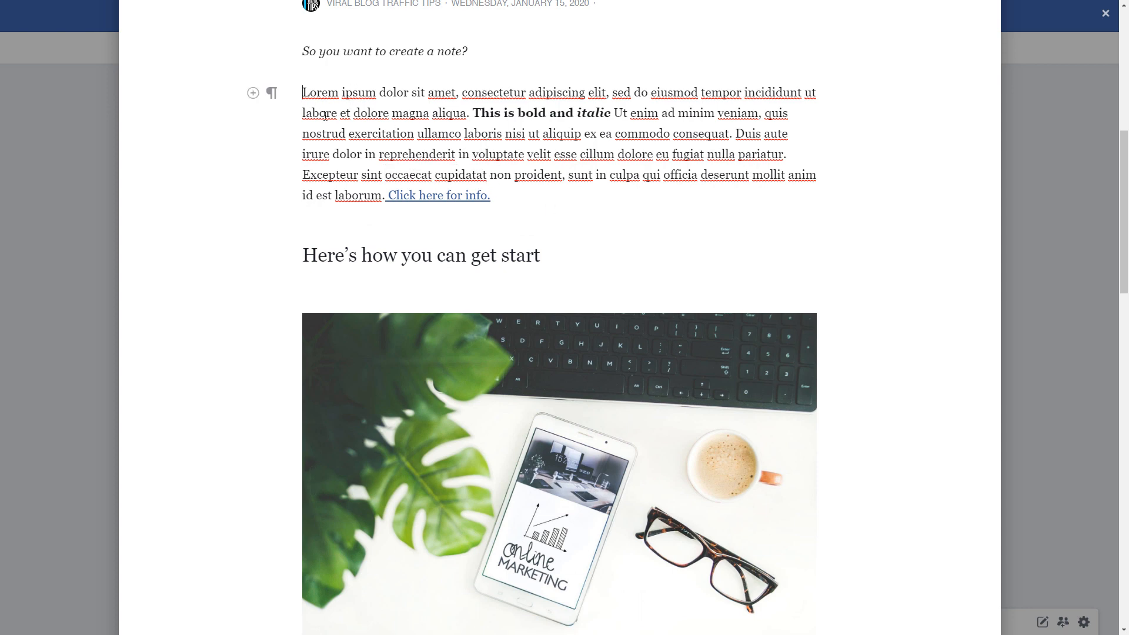
pyautogui.moveTo(324, 114); pyautogui.dragTo(373, 194)
pyautogui.hotkey('ctrl', 'c')
# Set the desk photo's alignment to Right so the numbered list wraps beside it.
pyautogui.scroll(-5, 408, 327)
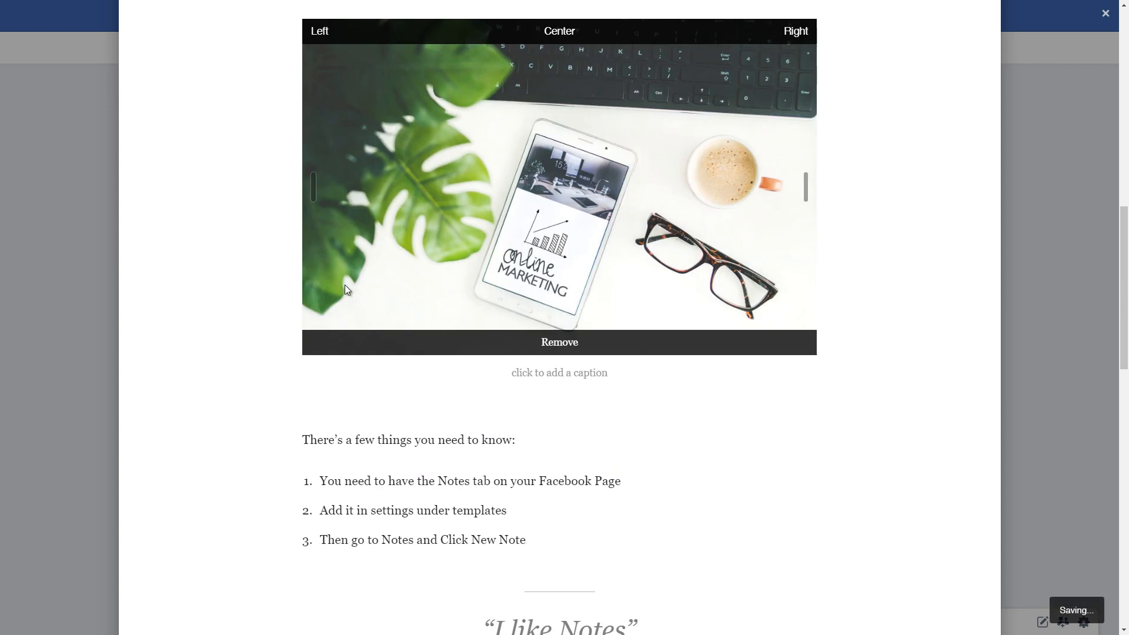
pyautogui.scroll(1, 293, 141)
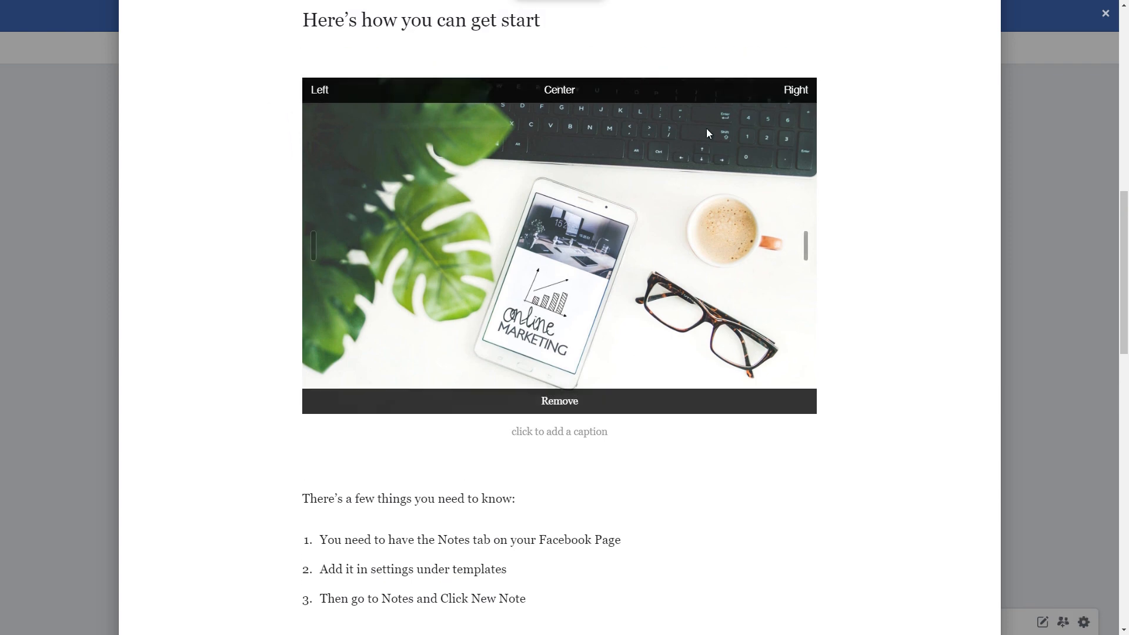
pyautogui.click(806, 87)
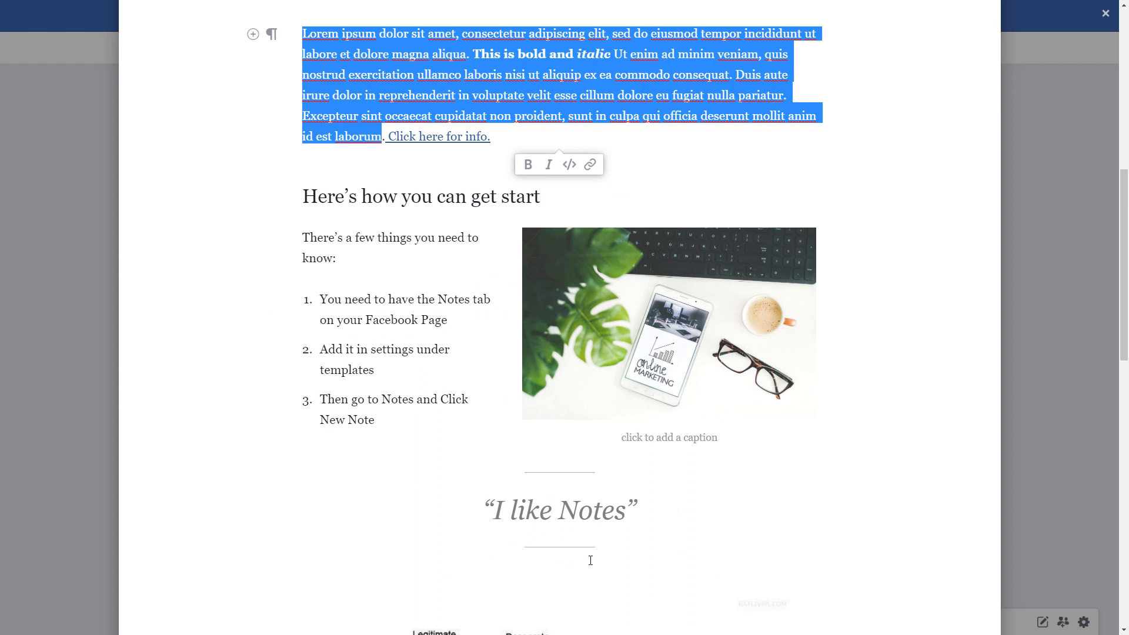
# Paste the copied placeholder paragraph on a new line between the "I like Notes" quote and the Google image.
pyautogui.click(563, 483)
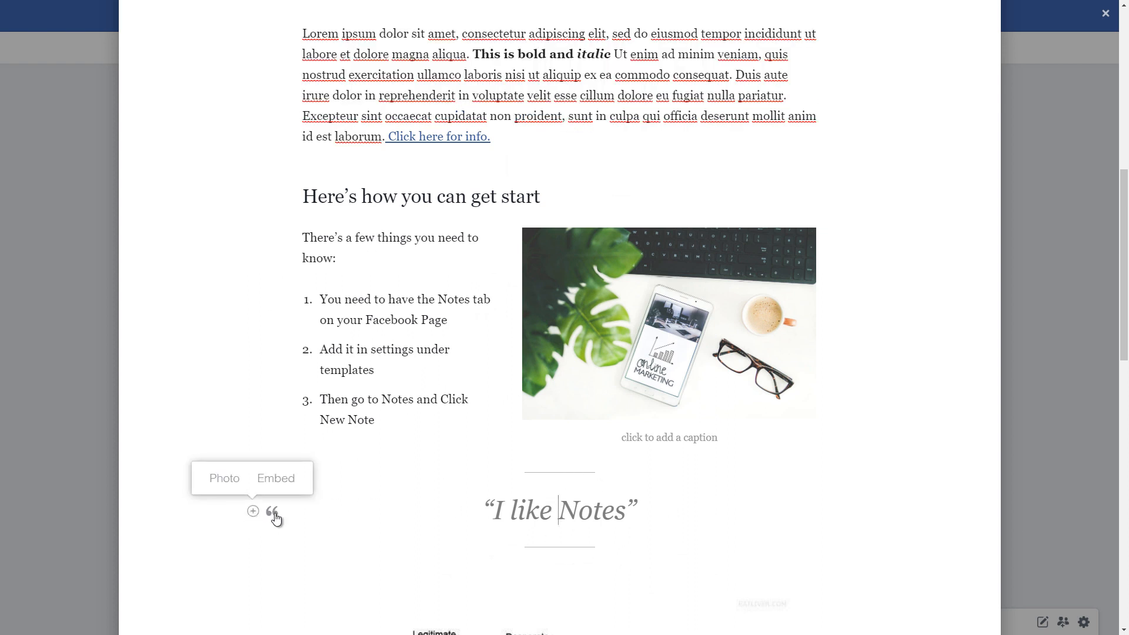
pyautogui.scroll(-2, 487, 488)
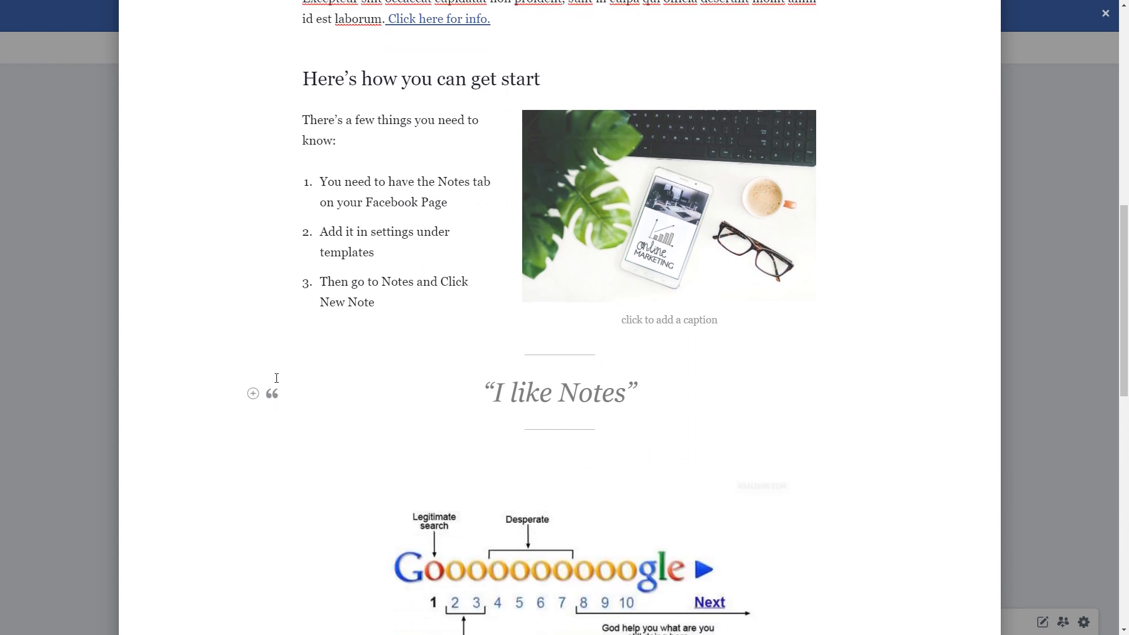
pyautogui.click(253, 395)
pyautogui.press('Return')
pyautogui.hotkey('ctrl', 'v')
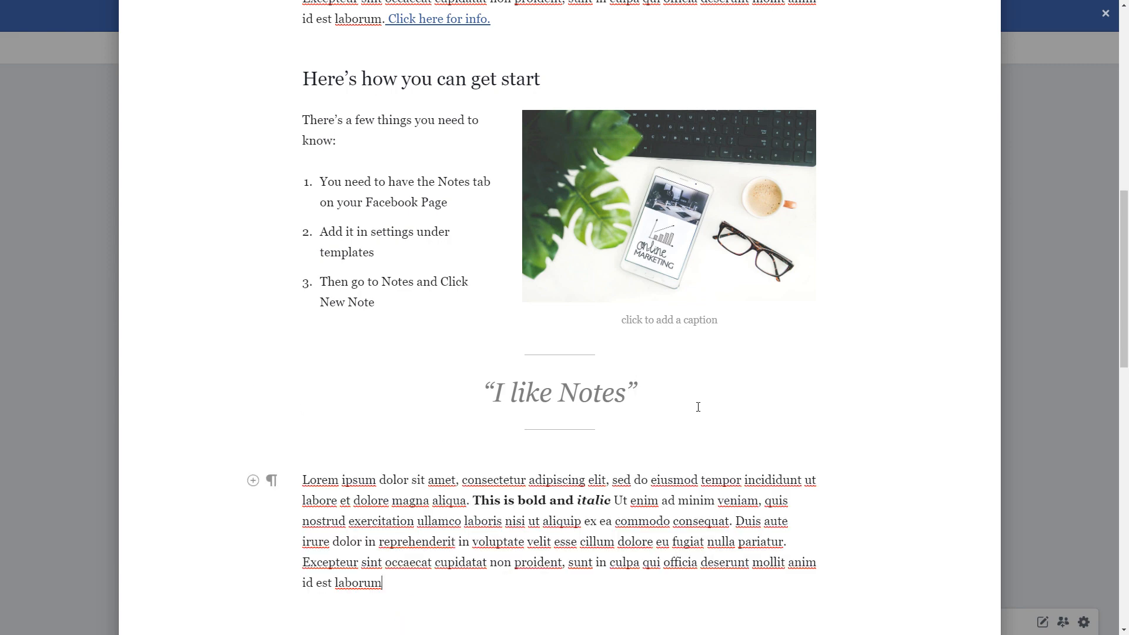
pyautogui.scroll(3, 584, 263)
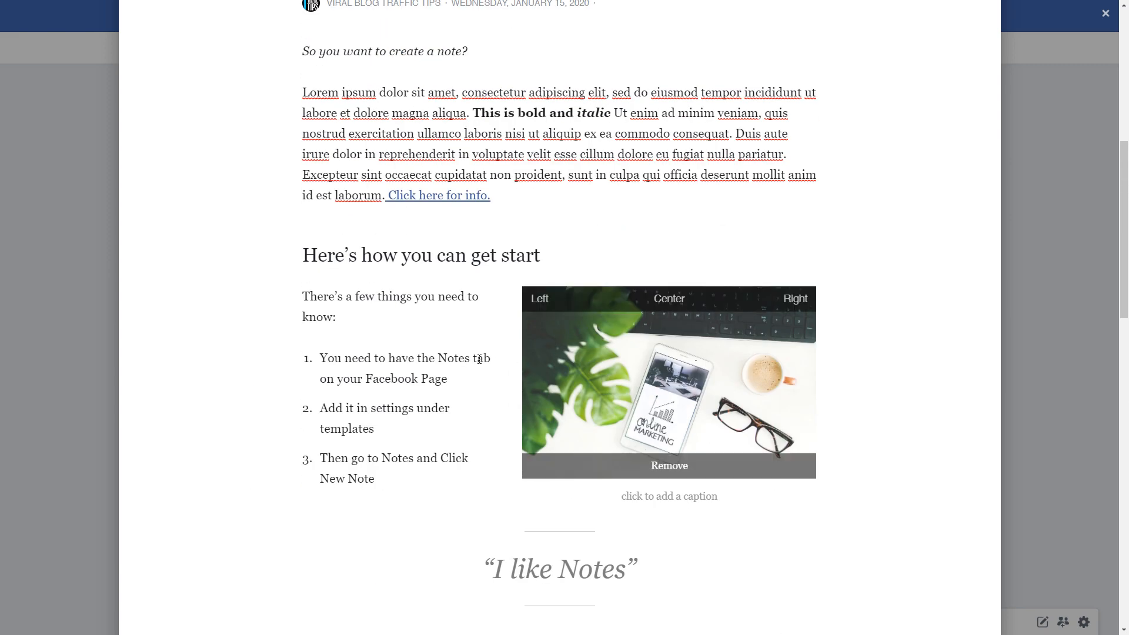
# Try the desk photo's alignment at Center and at Left, and return it to Right beside the numbered list.
pyautogui.scroll(-3, 585, 263)
pyautogui.click(253, 481)
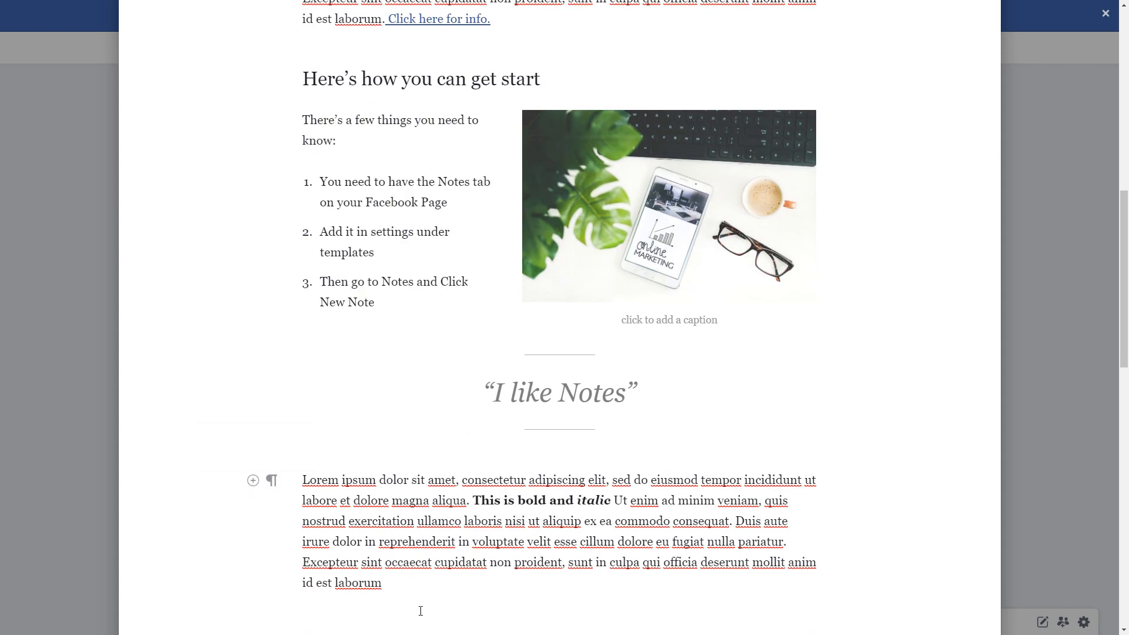
pyautogui.click(653, 290)
pyautogui.click(669, 121)
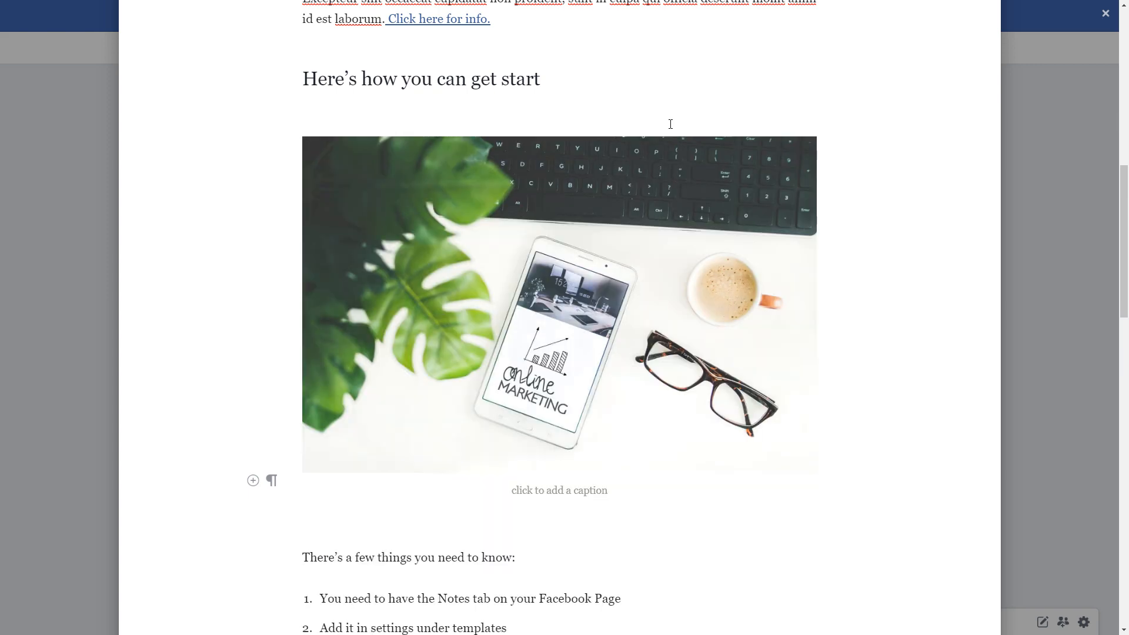
pyautogui.click(330, 151)
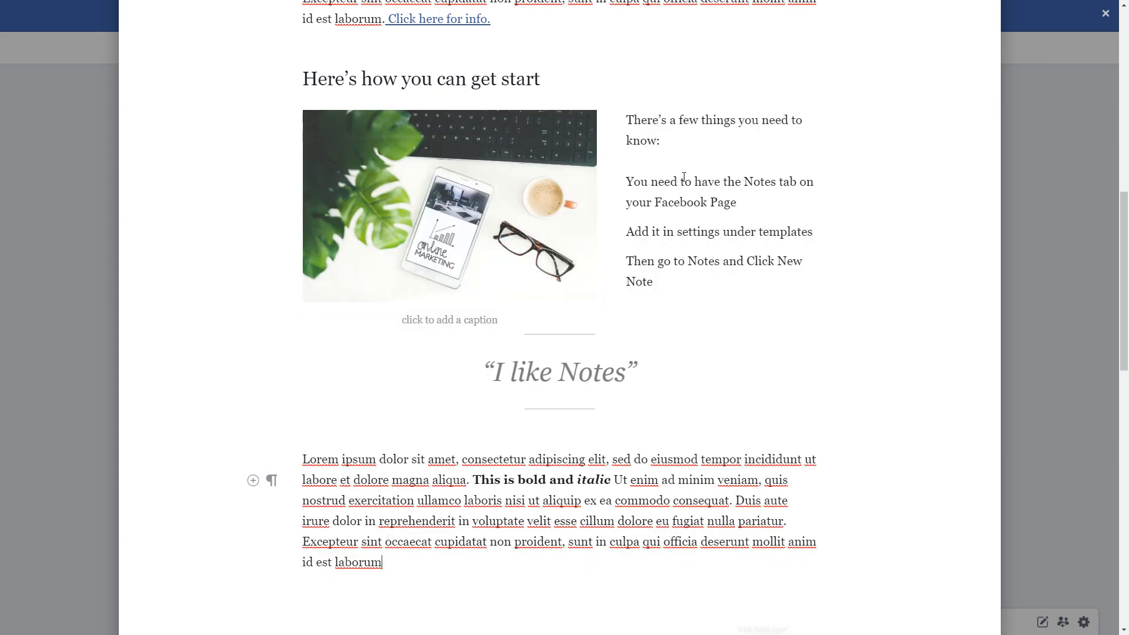
pyautogui.click(581, 130)
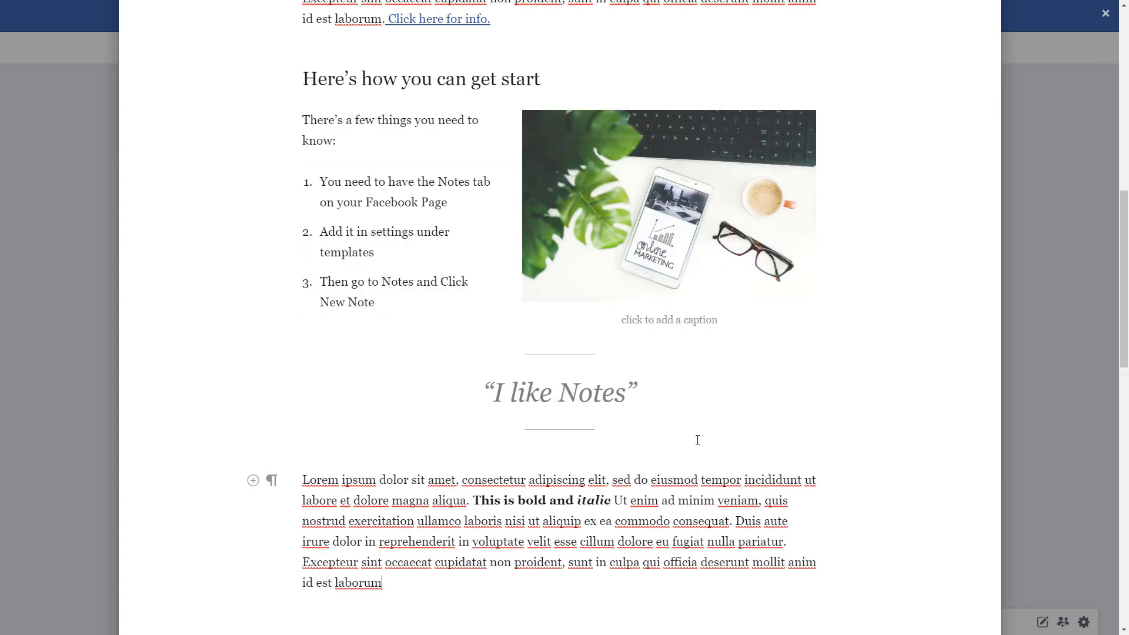
# Paste the copied placeholder paragraph on the empty line between the Google image and the embedded video.
pyautogui.scroll(10, 697, 440)
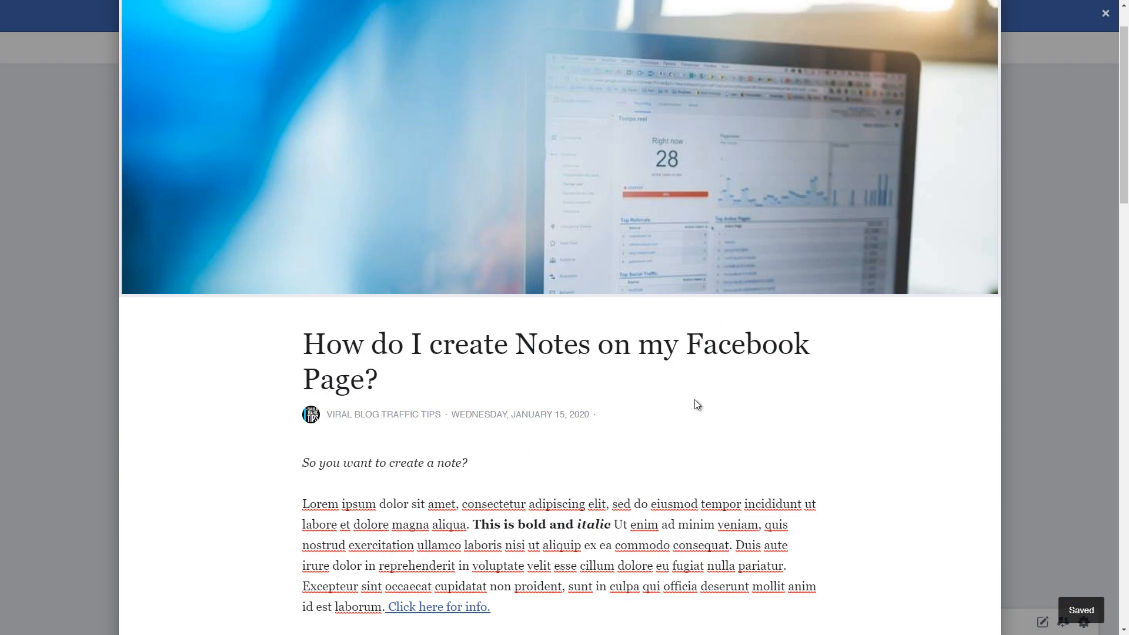
pyautogui.scroll(-20, 695, 402)
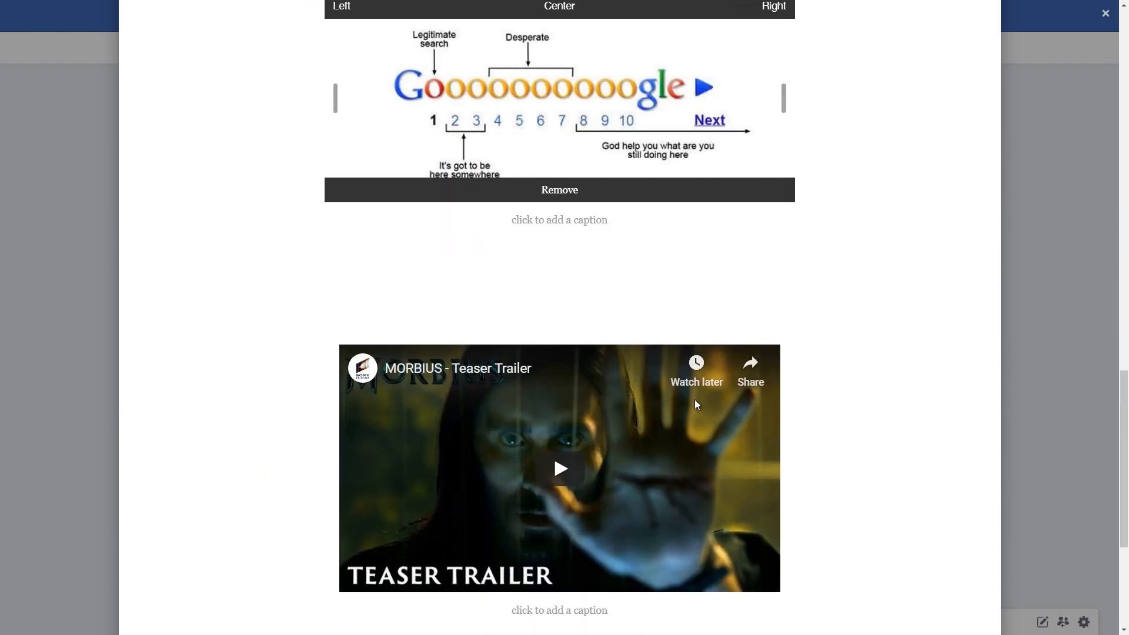
pyautogui.scroll(-5, 695, 402)
pyautogui.scroll(15, 688, 372)
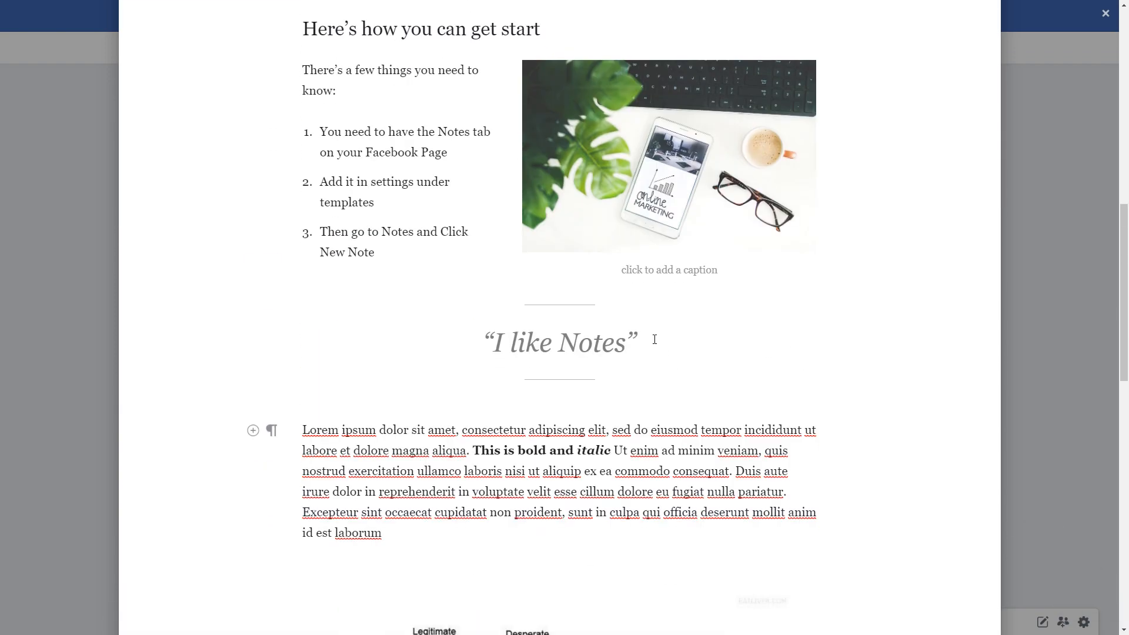
pyautogui.scroll(-8, 654, 340)
pyautogui.click(535, 404)
pyautogui.hotkey('ctrl', 'v')
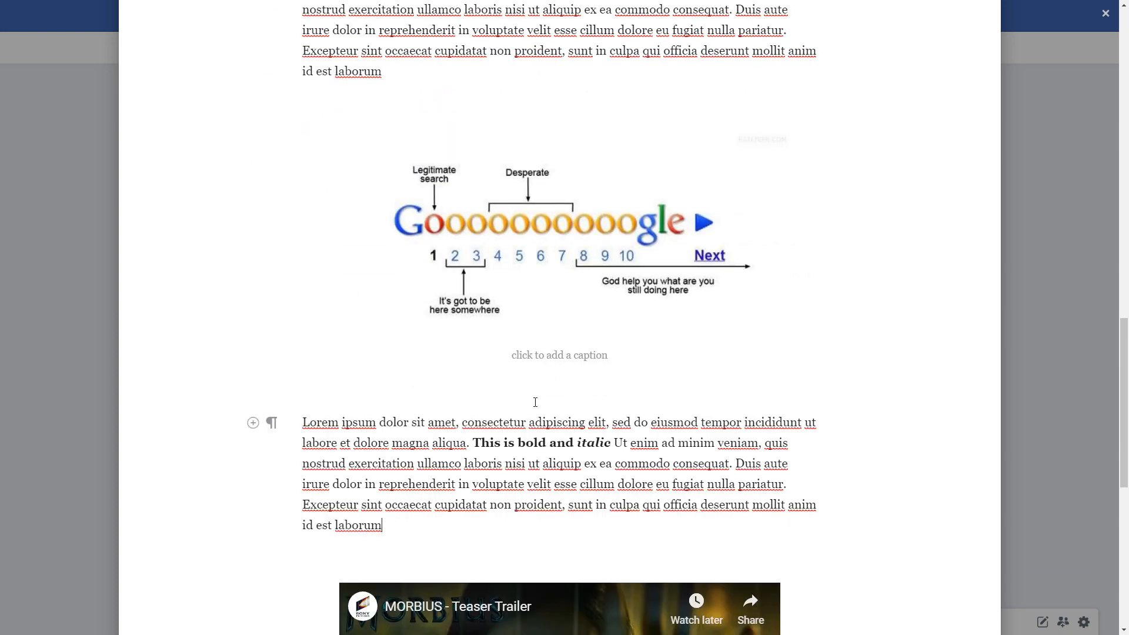
# Add a second copy of the placeholder paragraph on a new line directly above the embedded video.
pyautogui.scroll(3, 535, 402)
pyautogui.scroll(-4, 441, 475)
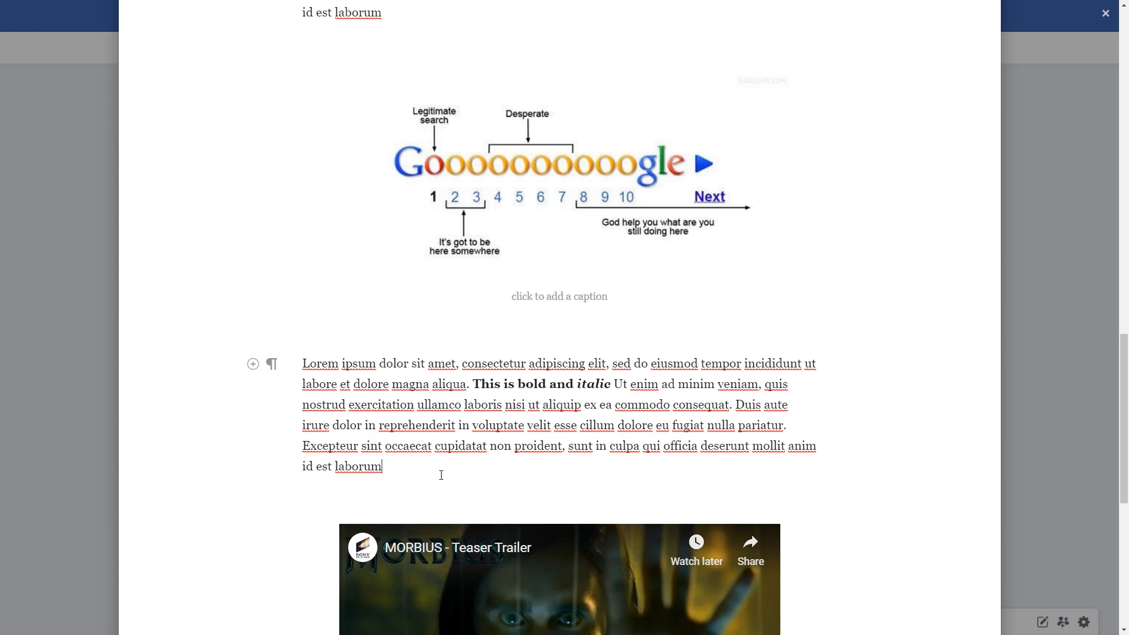
pyautogui.press('Return')
pyautogui.hotkey('ctrl', 'v')
# Save the note without publishing it and close the note editor.
pyautogui.scroll(10, 441, 475)
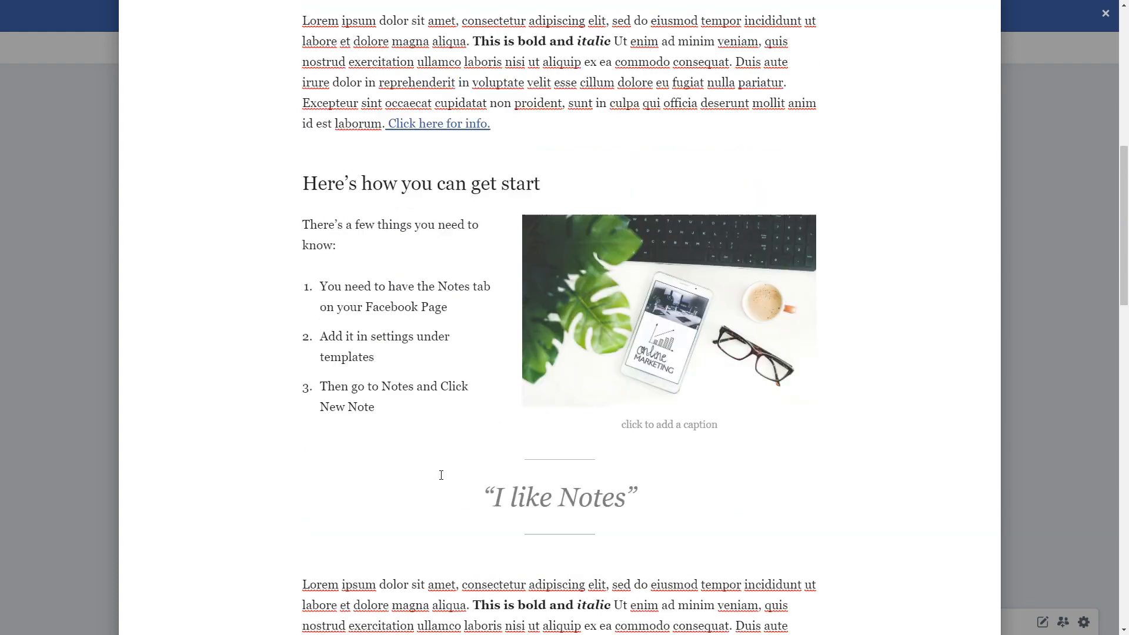
pyautogui.scroll(10, 441, 475)
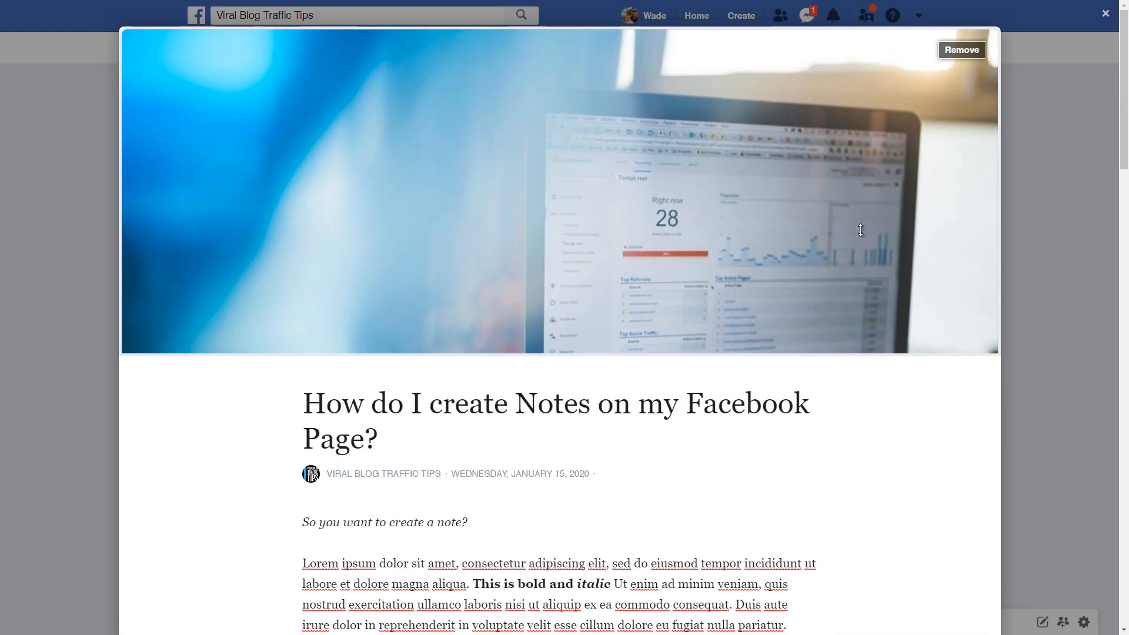
pyautogui.scroll(-20, 860, 230)
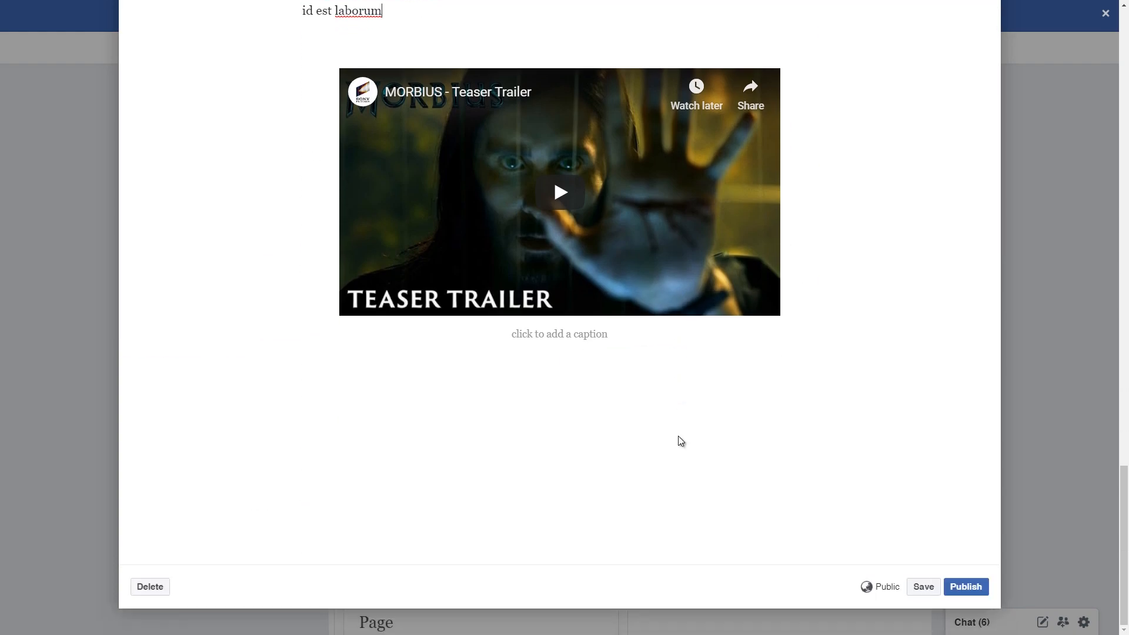
pyautogui.click(921, 587)
pyautogui.scroll(4, 890, 392)
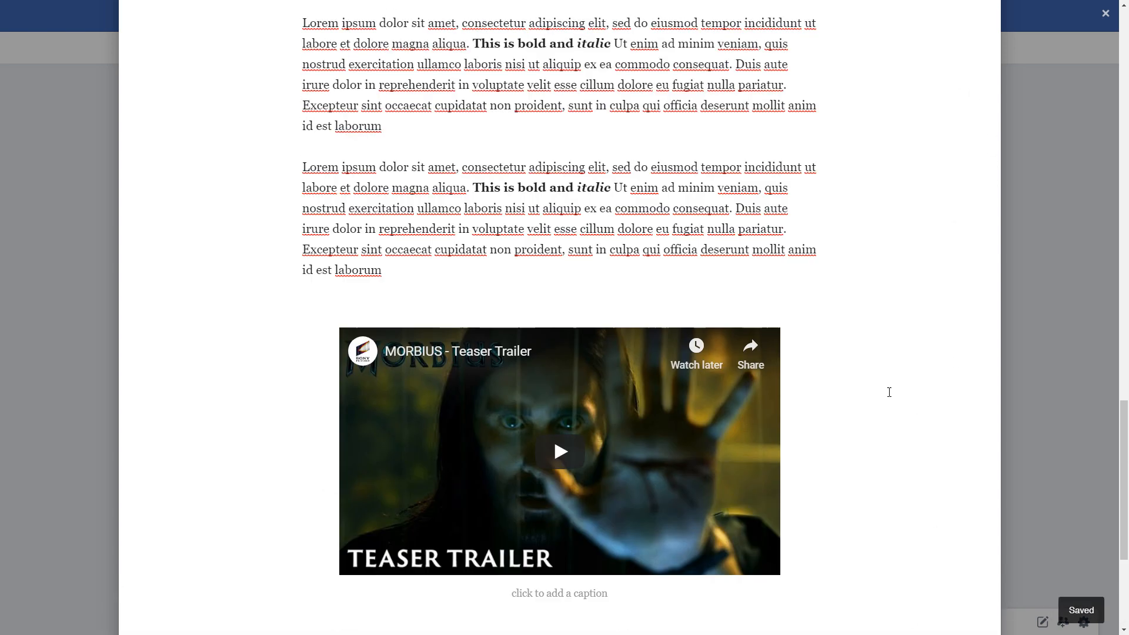
pyautogui.scroll(15, 889, 392)
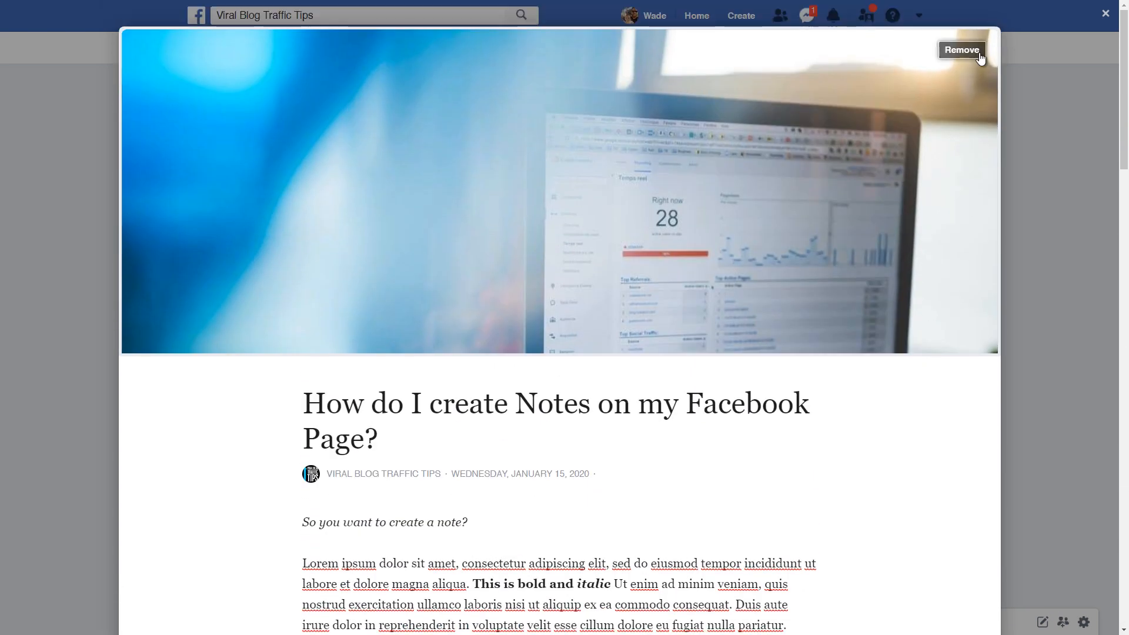
pyautogui.click(1106, 13)
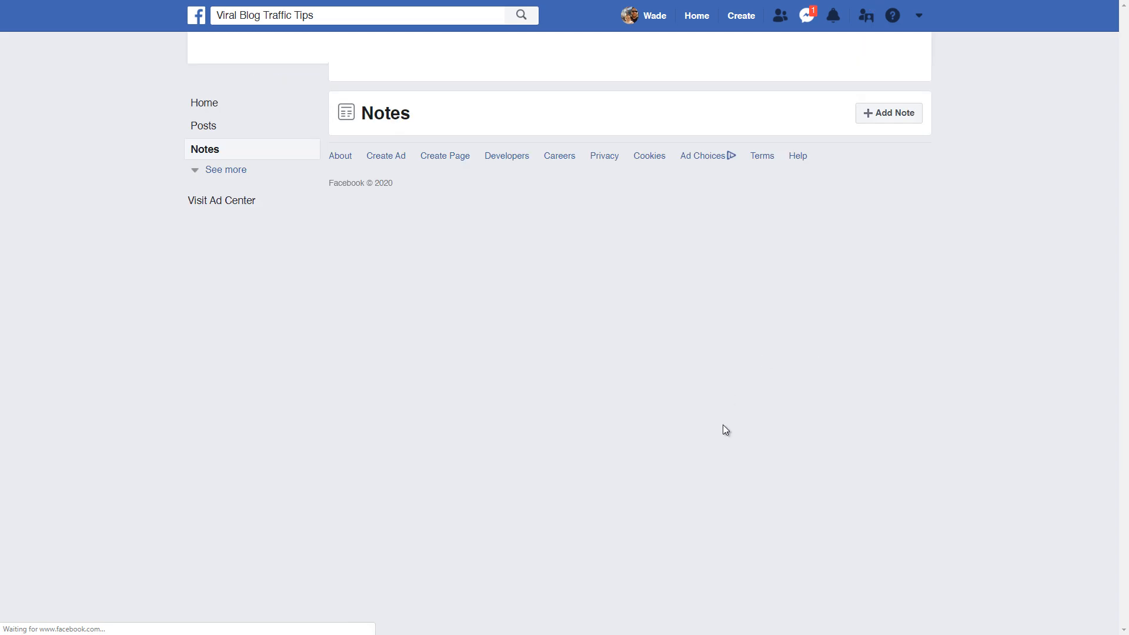
# Open the draft "How do I create Notes on my Facebook Page?" from the page's saved drafts.
pyautogui.scroll(-2, 570, 337)
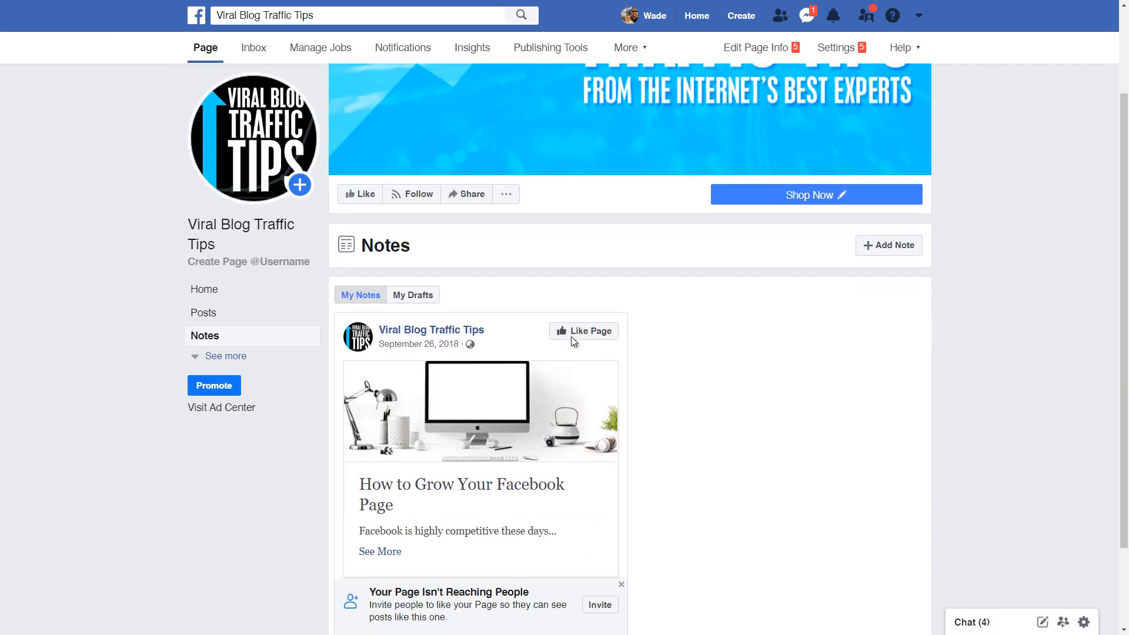
pyautogui.click(427, 297)
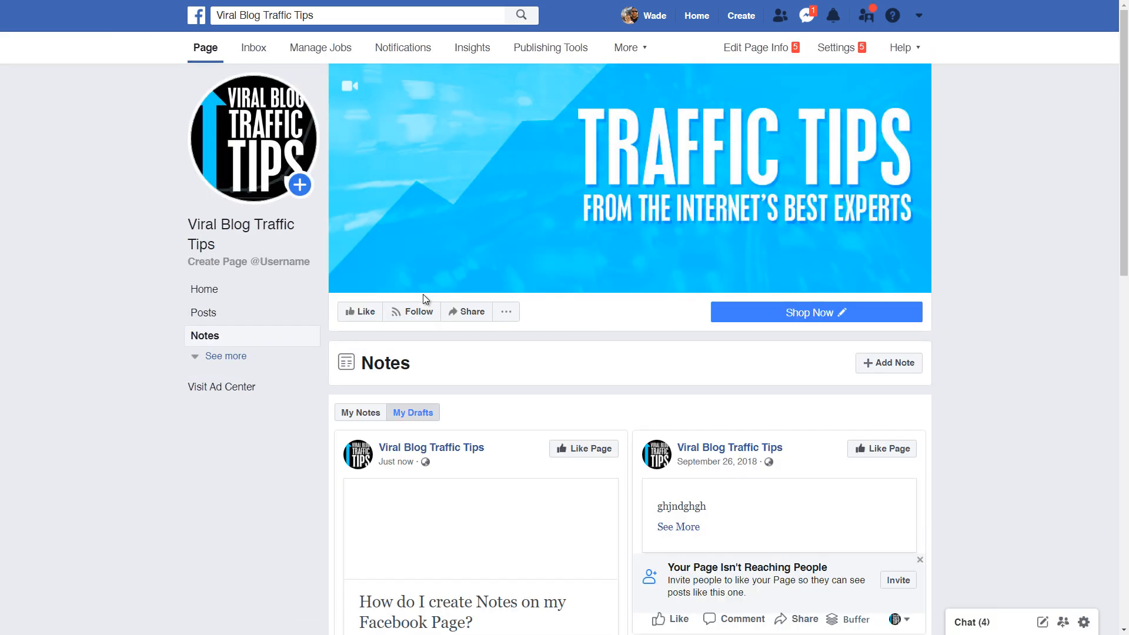
pyautogui.scroll(-3, 620, 287)
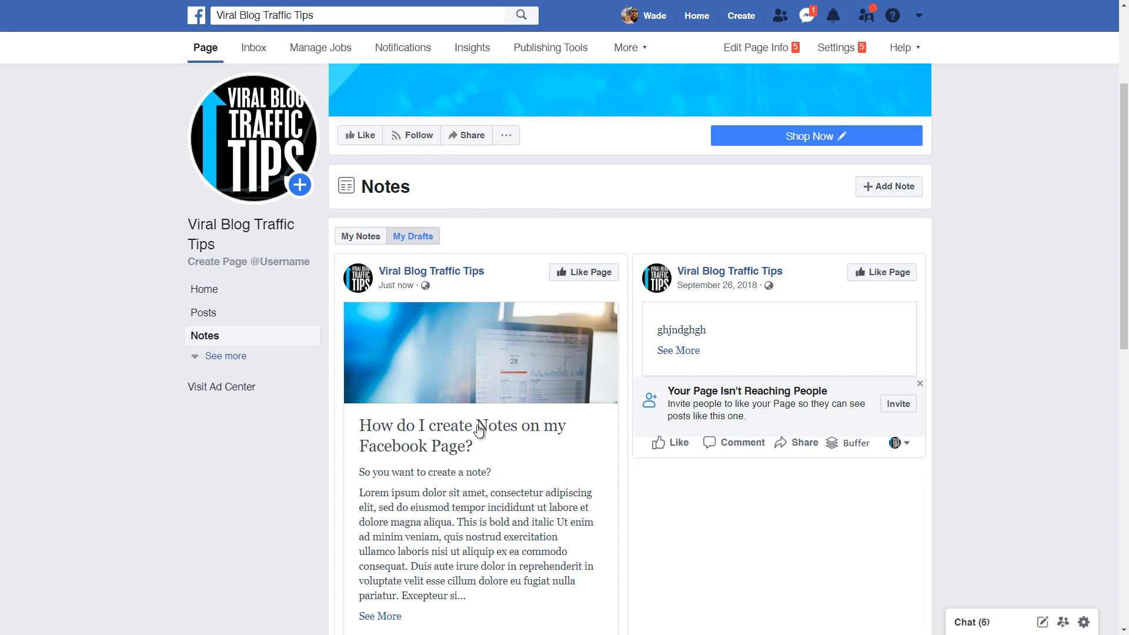
pyautogui.scroll(-3, 480, 433)
pyautogui.scroll(2, 762, 199)
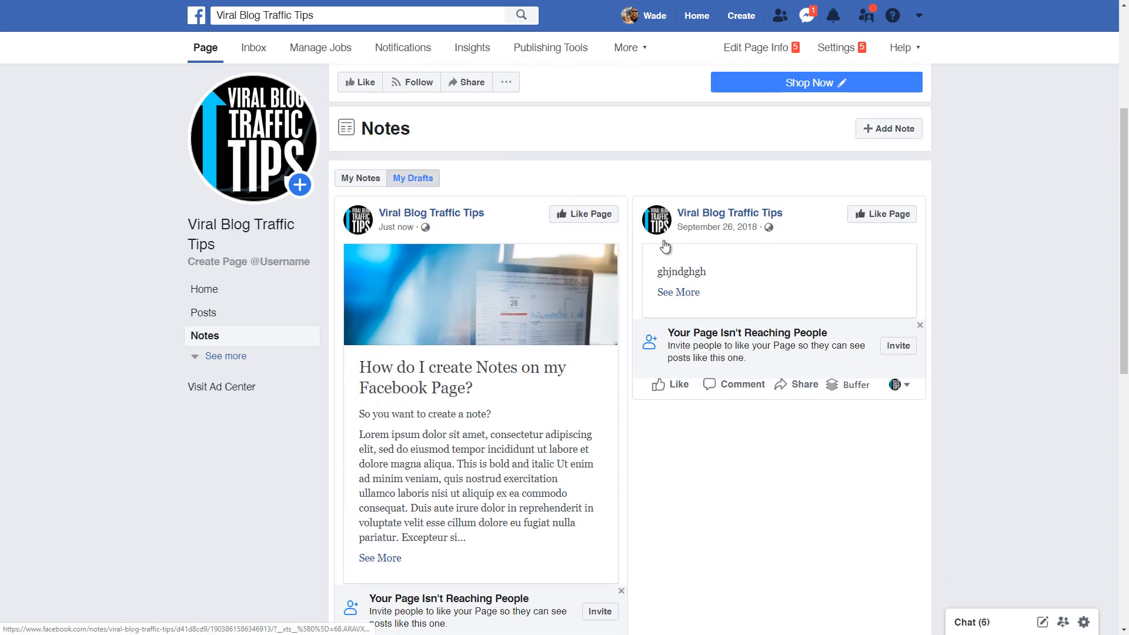
pyautogui.click(503, 290)
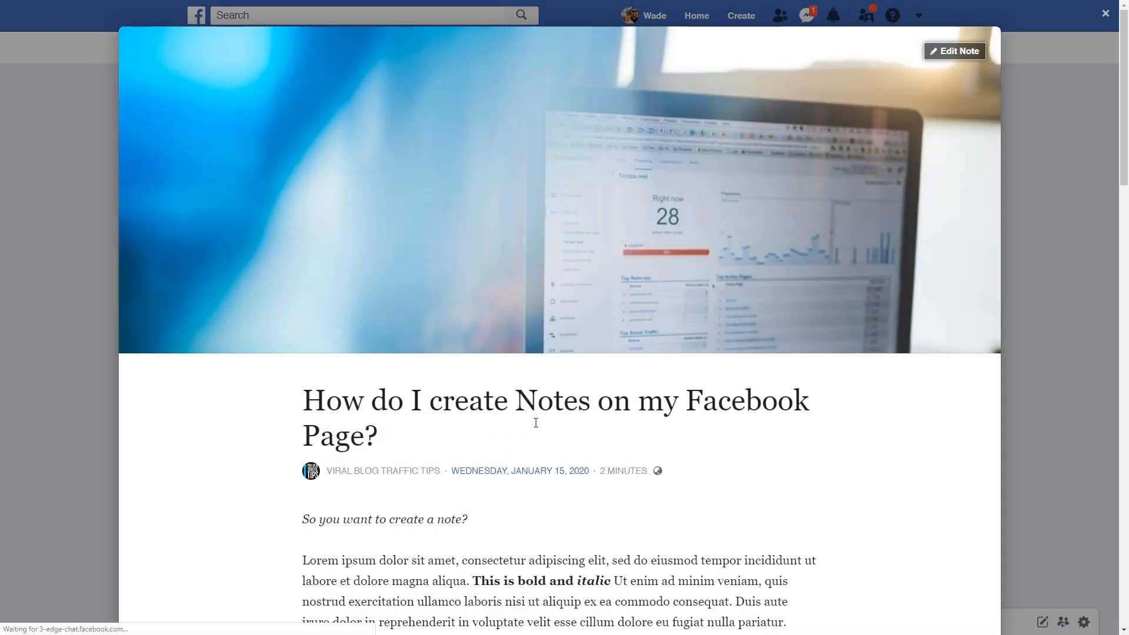
# Publish the note from the end of its preview and dismiss the publishing confirmation.
pyautogui.scroll(-20, 534, 423)
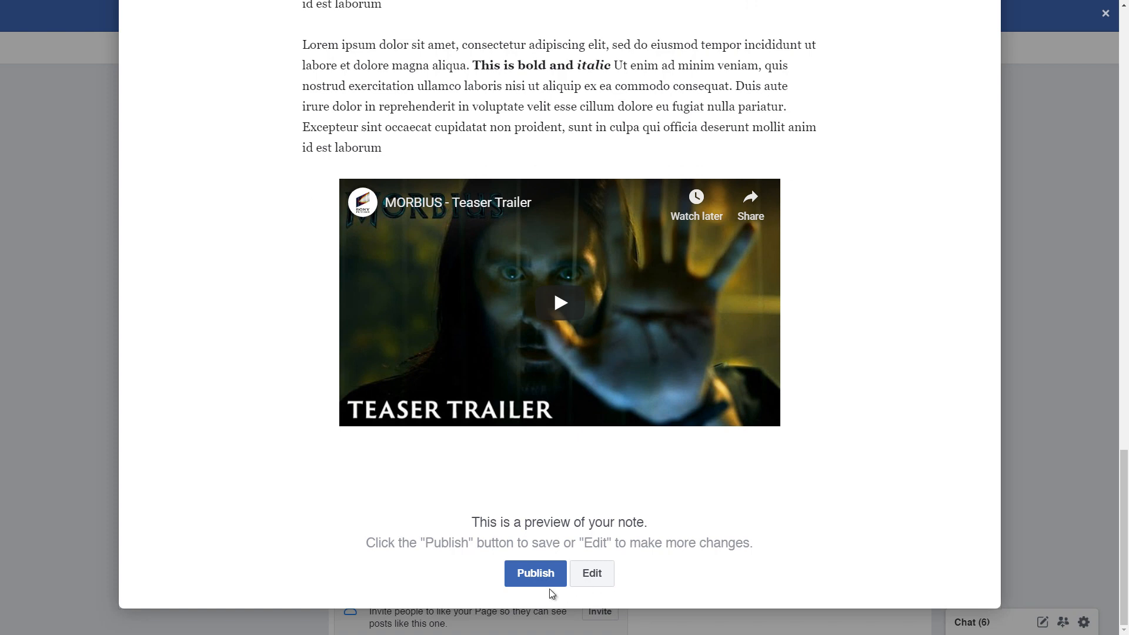
pyautogui.click(539, 574)
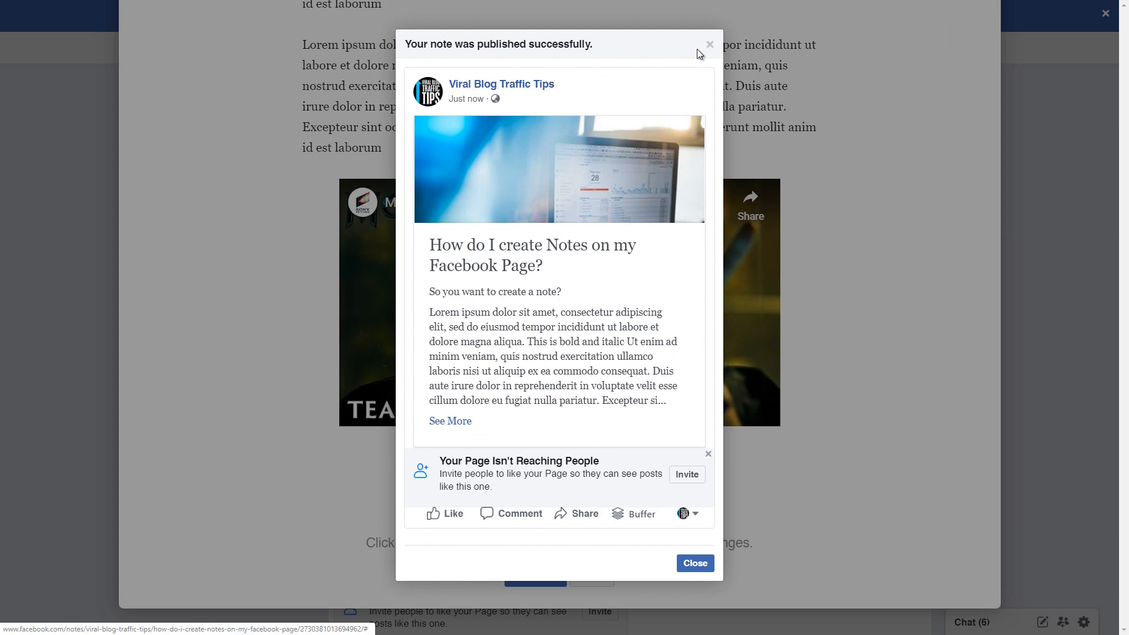
pyautogui.click(546, 87)
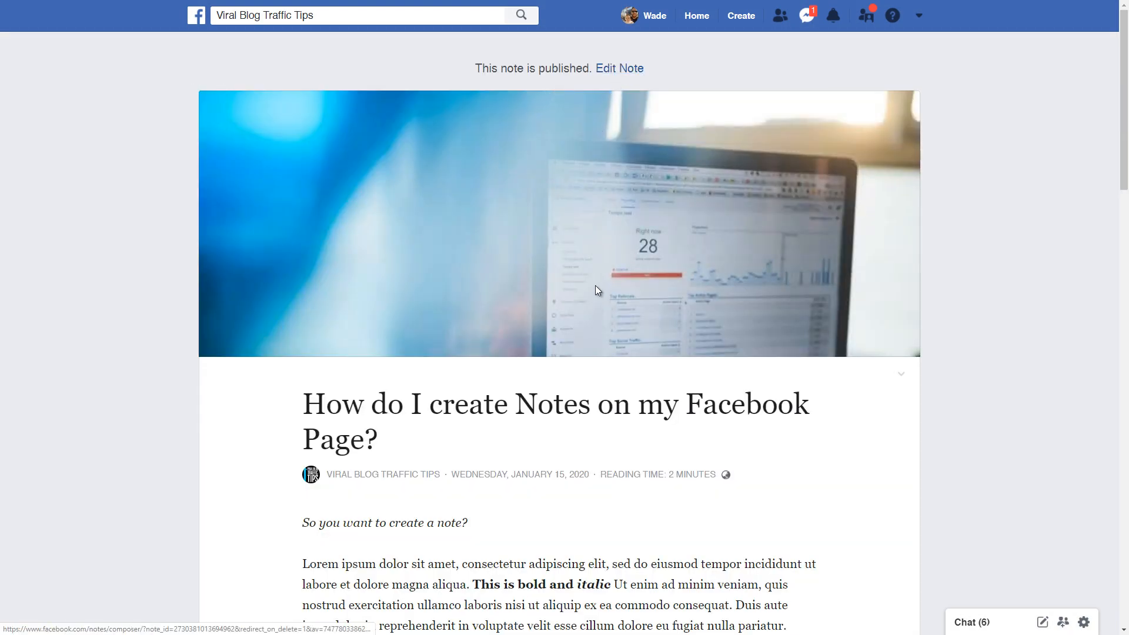
# Review the published note's layout from the cover photo down to the embedded video.
pyautogui.scroll(-13, 595, 284)
pyautogui.scroll(-12, 597, 249)
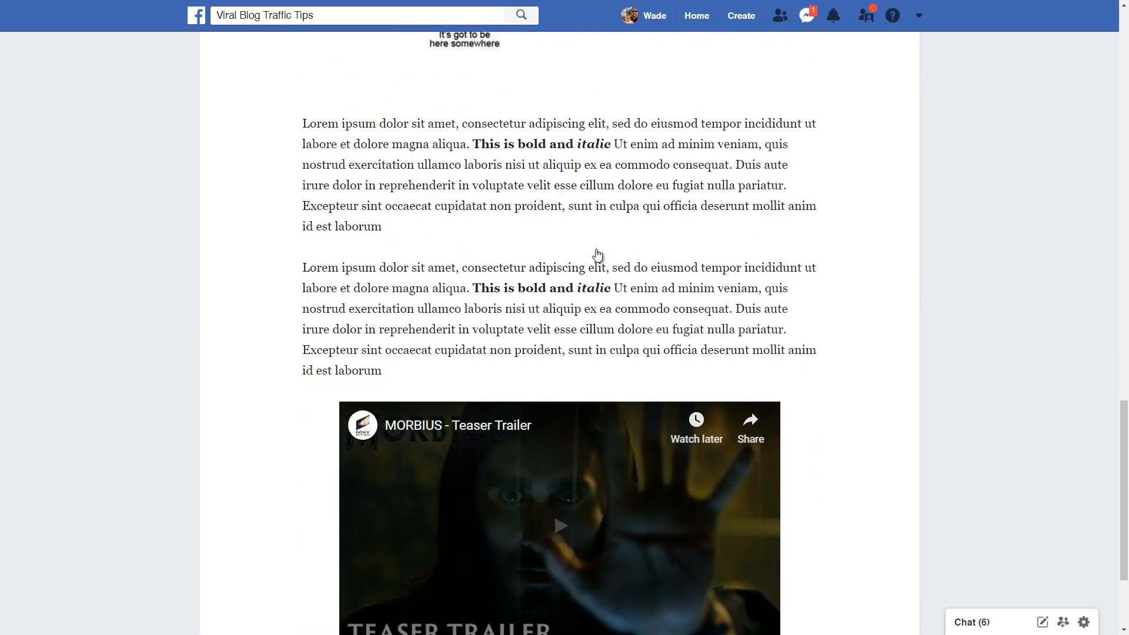
pyautogui.scroll(6, 595, 344)
pyautogui.scroll(14, 559, 364)
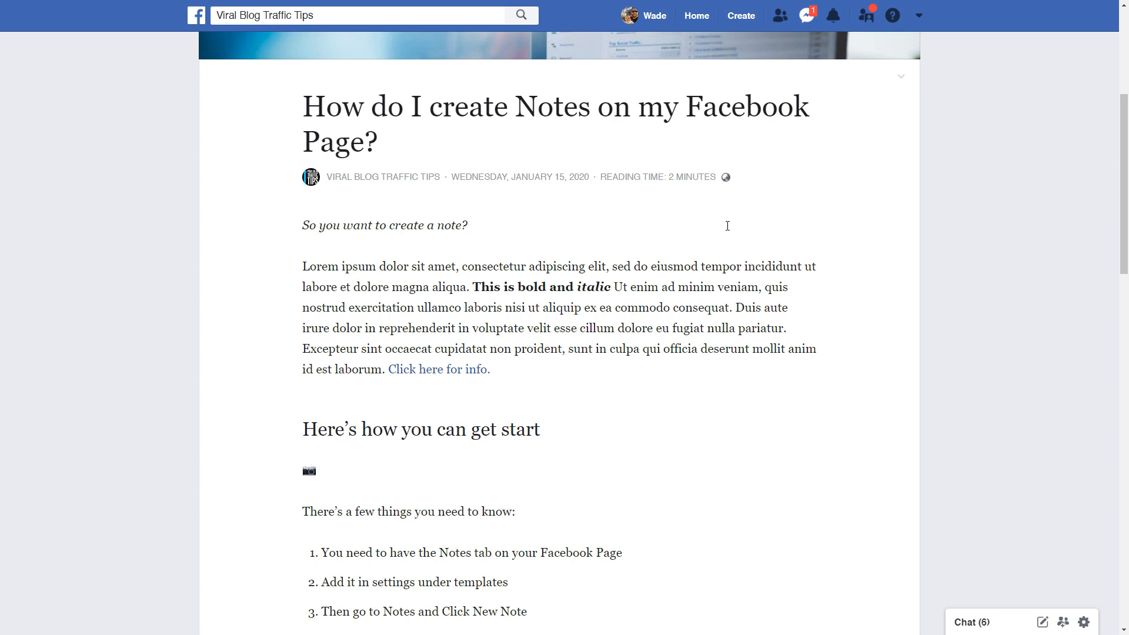
pyautogui.scroll(5, 827, 282)
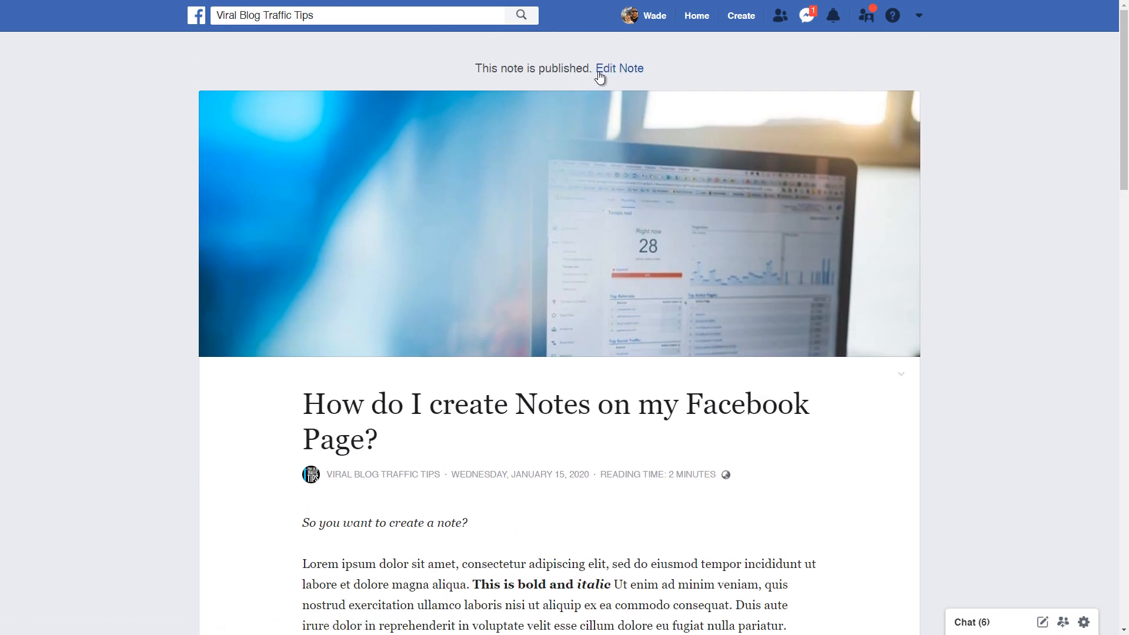
# Return to the page's Home feed and find the published note among its posts.
pyautogui.hotkey('alt', 'Left')
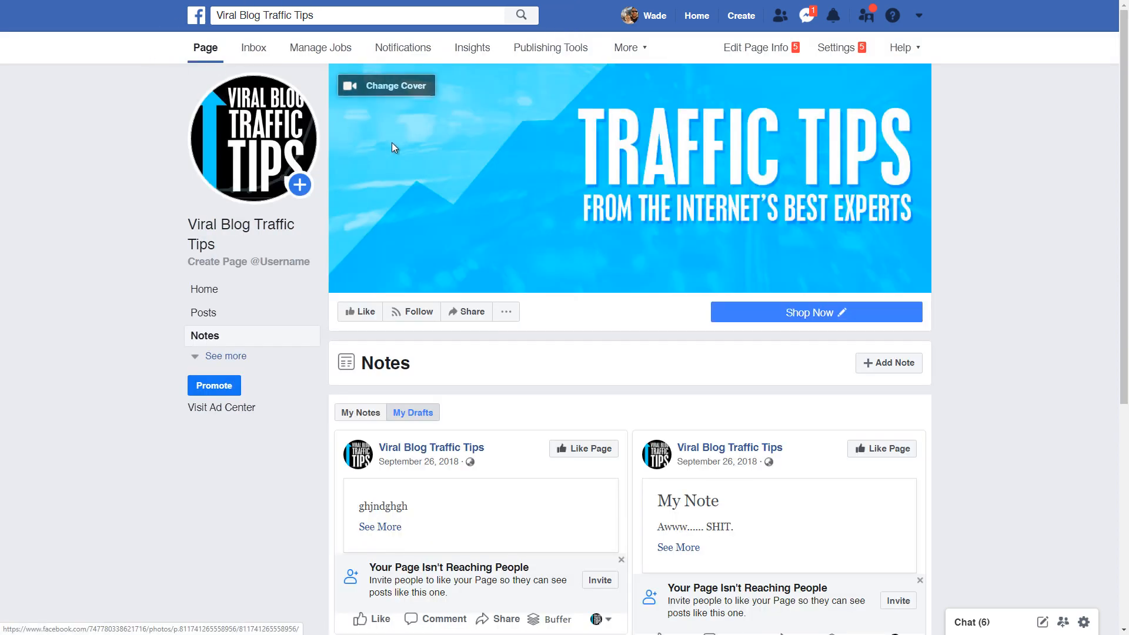
pyautogui.scroll(-3, 392, 142)
pyautogui.scroll(3, 353, 177)
pyautogui.click(212, 288)
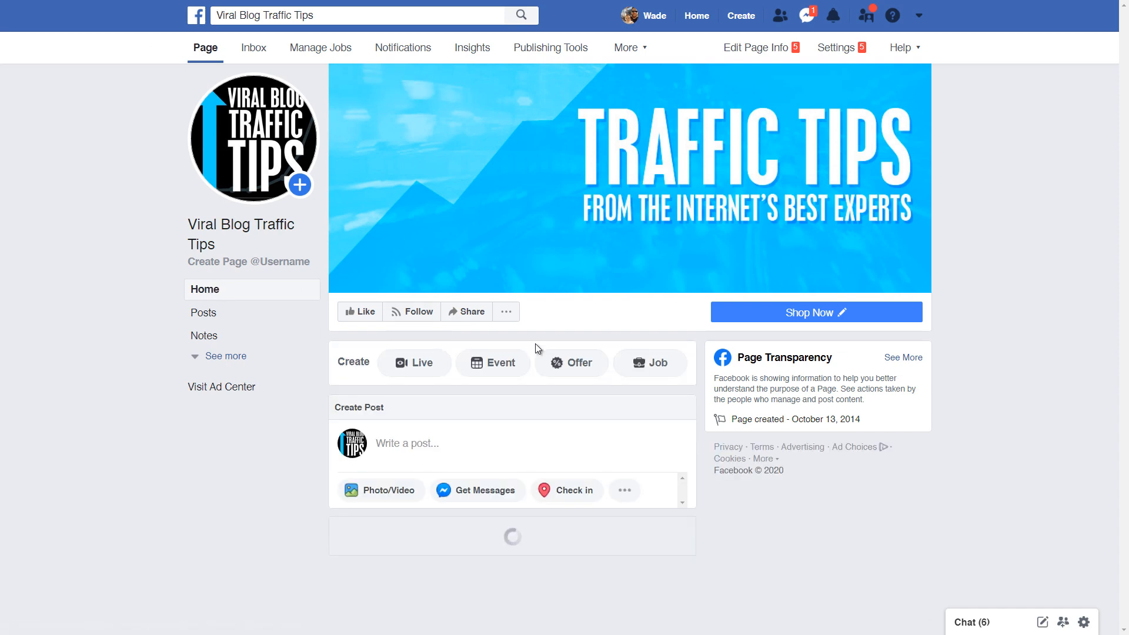
pyautogui.scroll(-4, 515, 271)
pyautogui.scroll(-8, 514, 267)
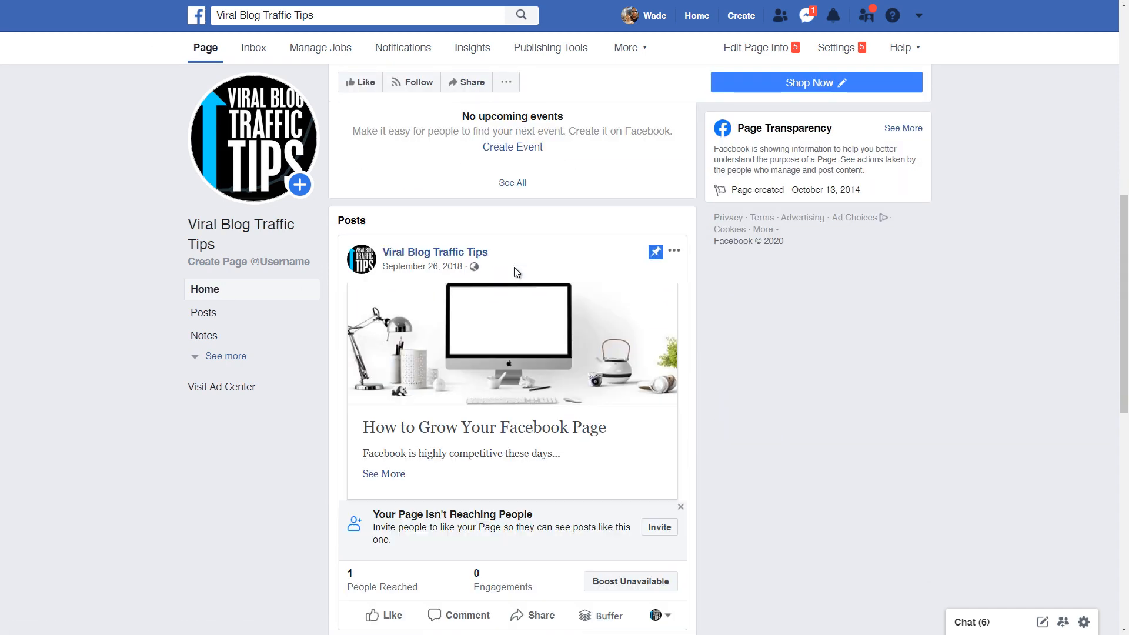
pyautogui.scroll(-3, 469, 344)
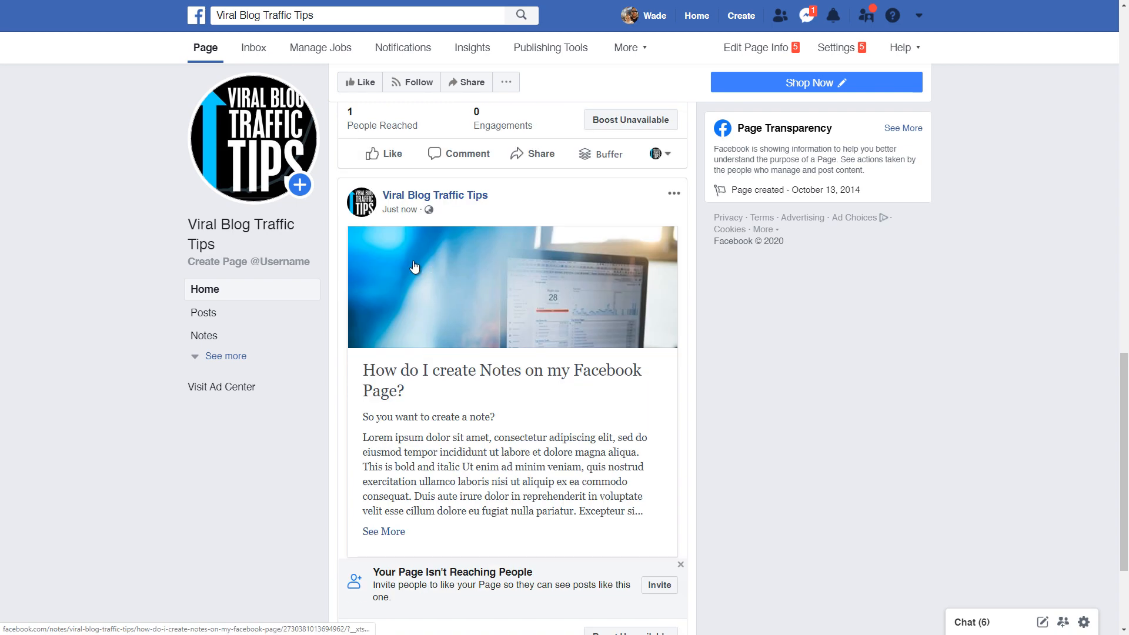
pyautogui.scroll(6, 496, 383)
pyautogui.scroll(-4, 400, 290)
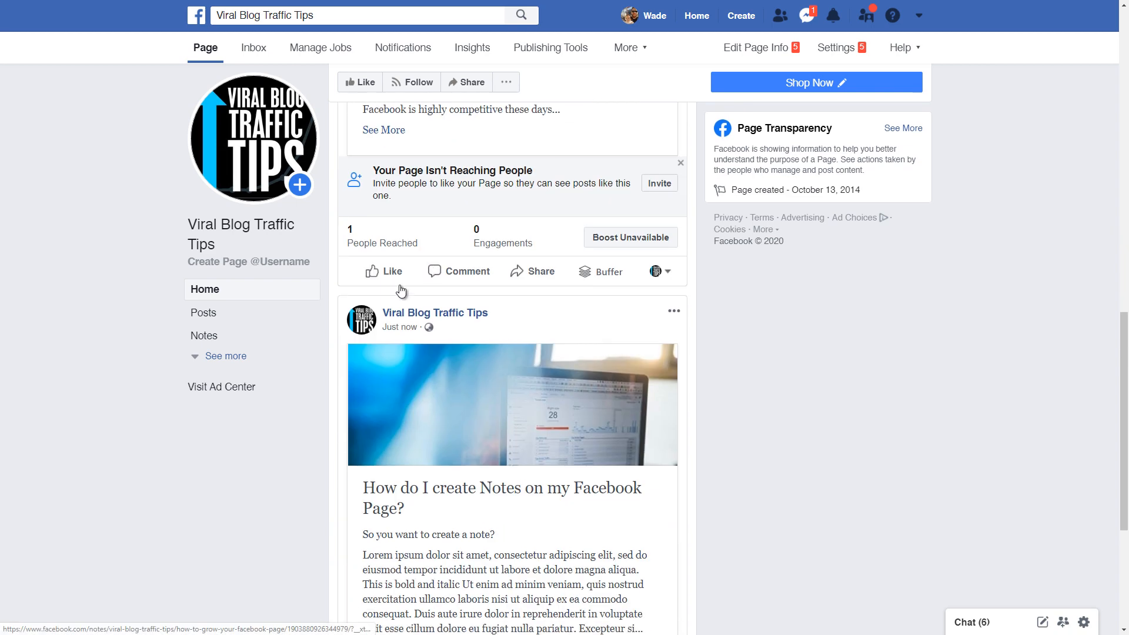
pyautogui.scroll(-3, 471, 373)
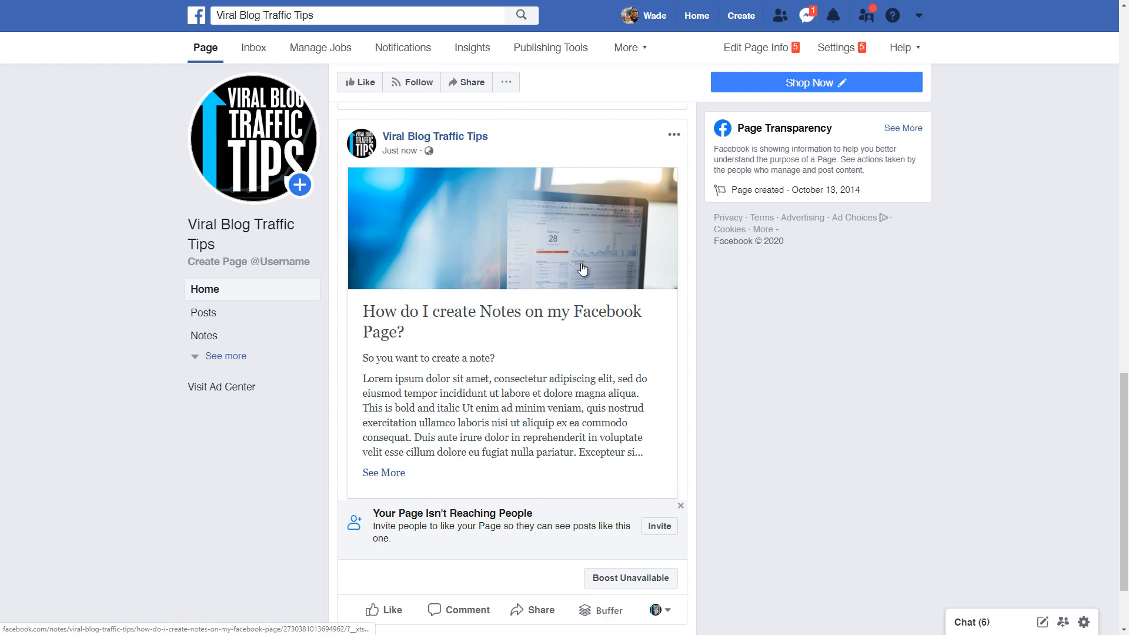
# Open the published note from its feed post and check how its photo, list and quote are displayed.
pyautogui.click(436, 390)
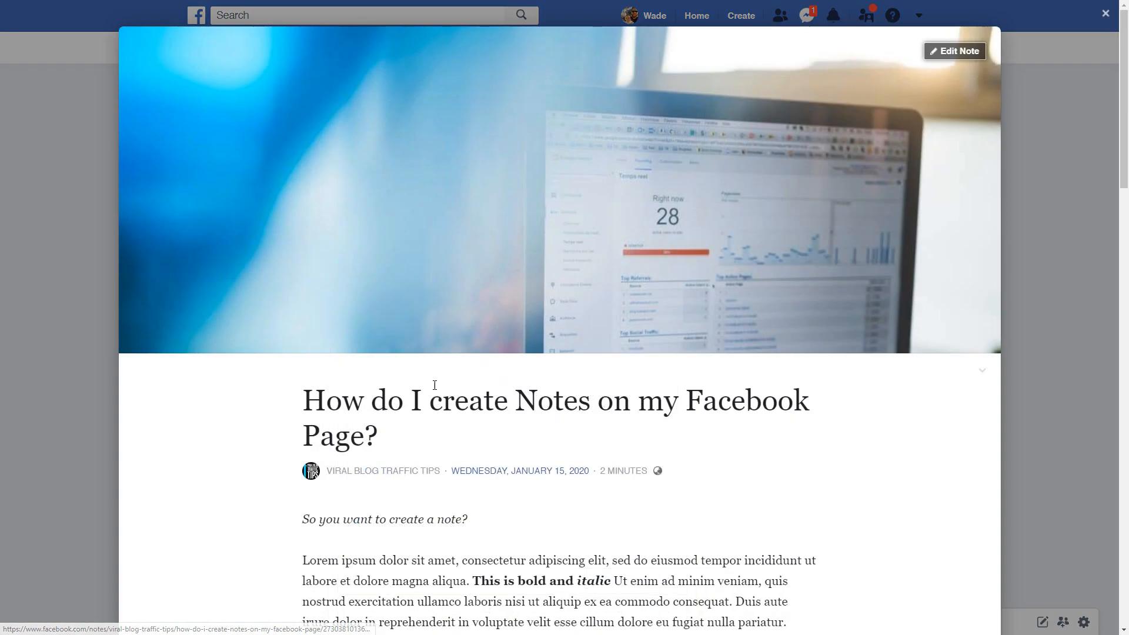
pyautogui.scroll(-5, 520, 395)
pyautogui.scroll(-12, 520, 395)
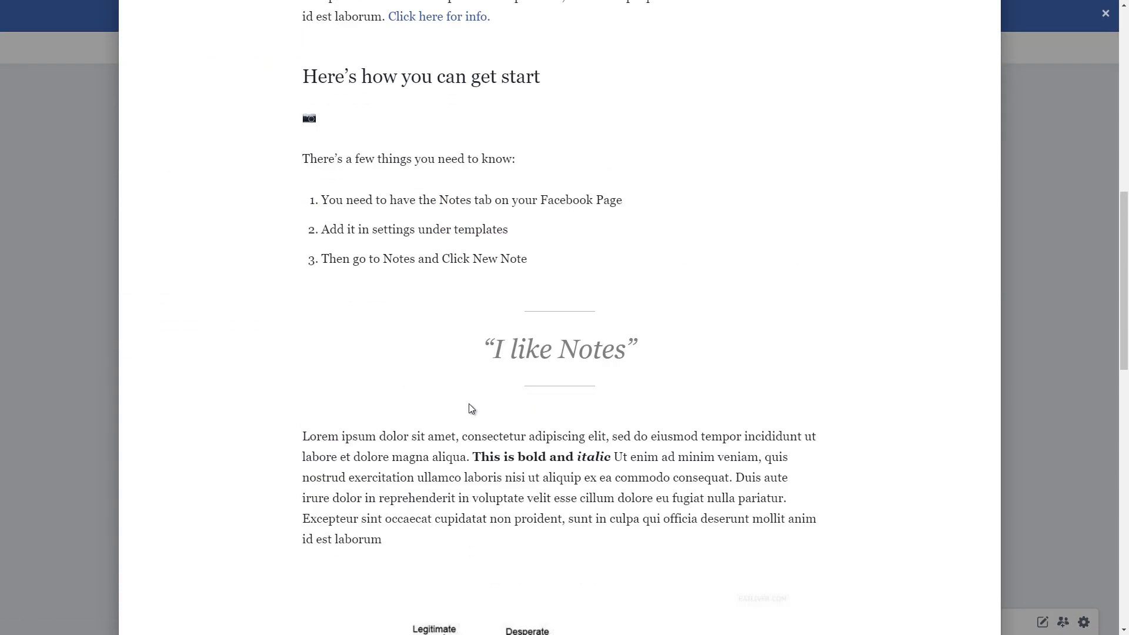
pyautogui.scroll(10, 445, 441)
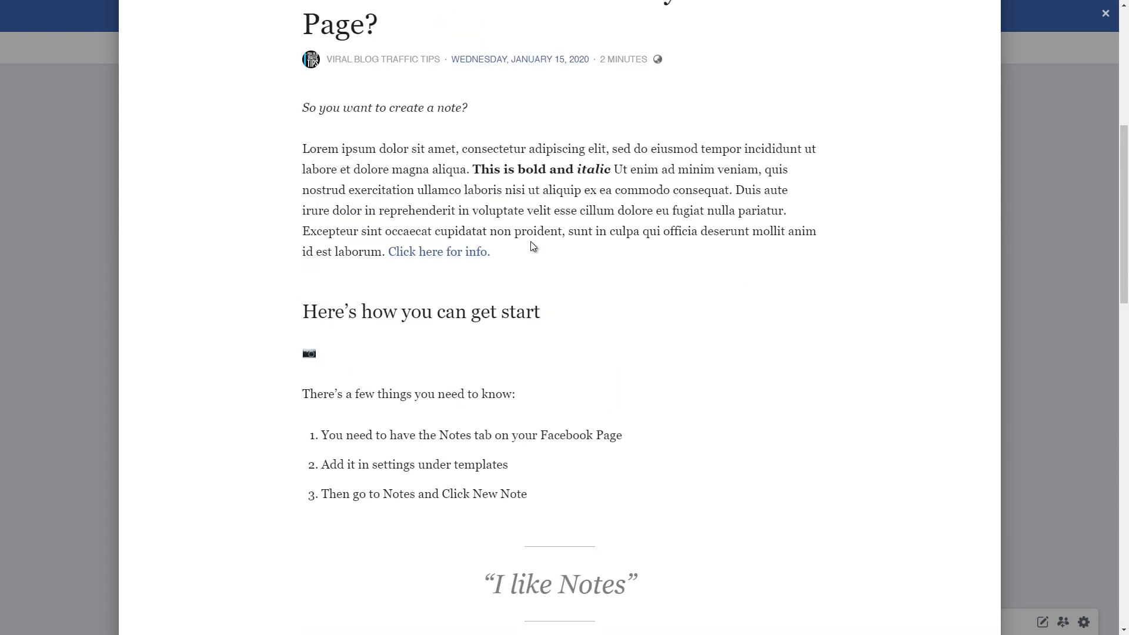
# Look through the whole opened note again, from its cover photo and title through the text and inline image to the embedded video.
pyautogui.scroll(-20, 607, 259)
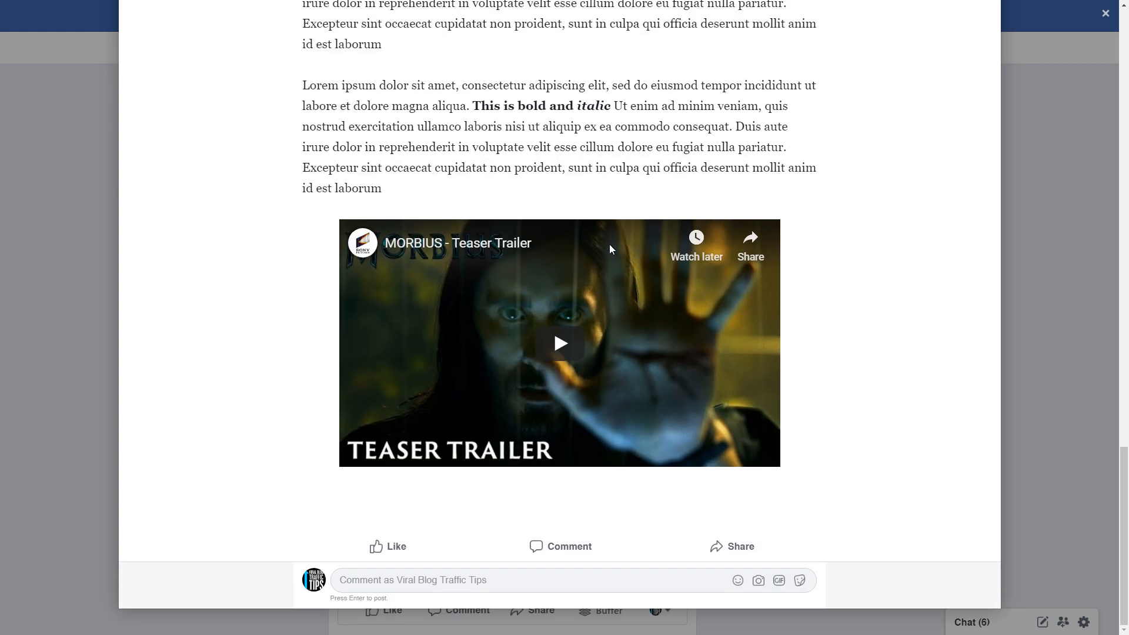
pyautogui.scroll(20, 636, 434)
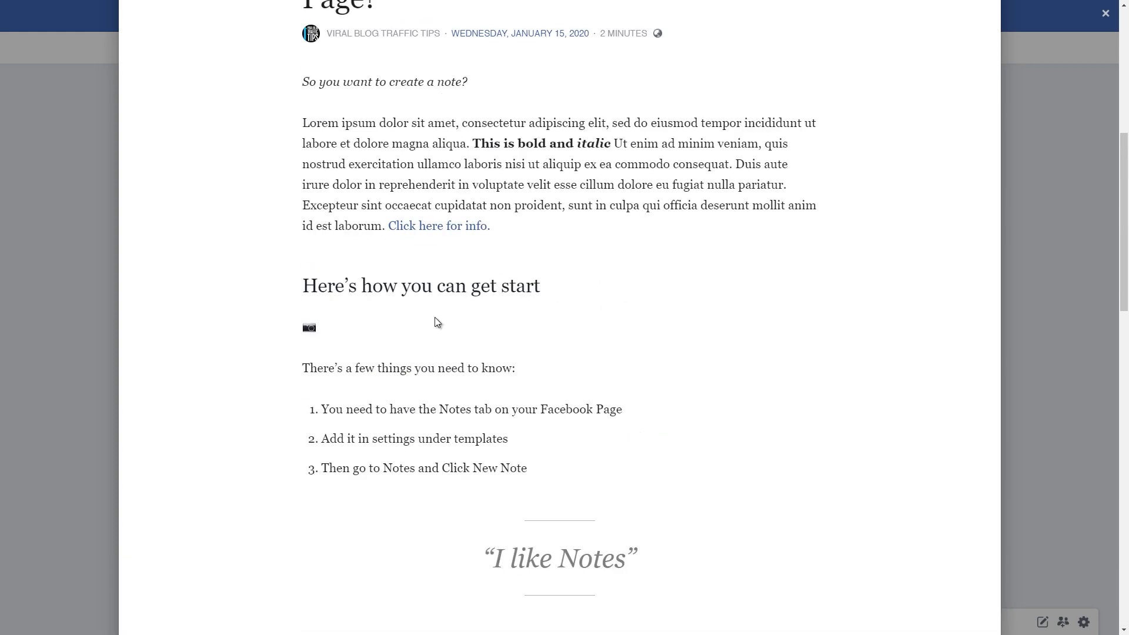
pyautogui.scroll(5, 491, 360)
pyautogui.scroll(3, 454, 254)
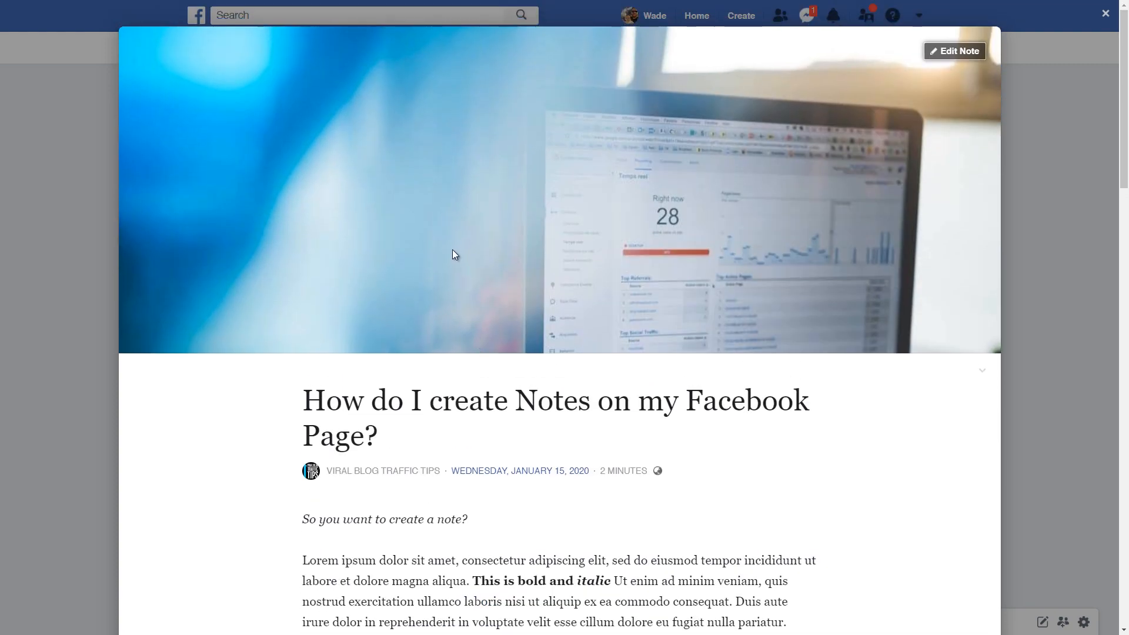
pyautogui.scroll(-6, 472, 257)
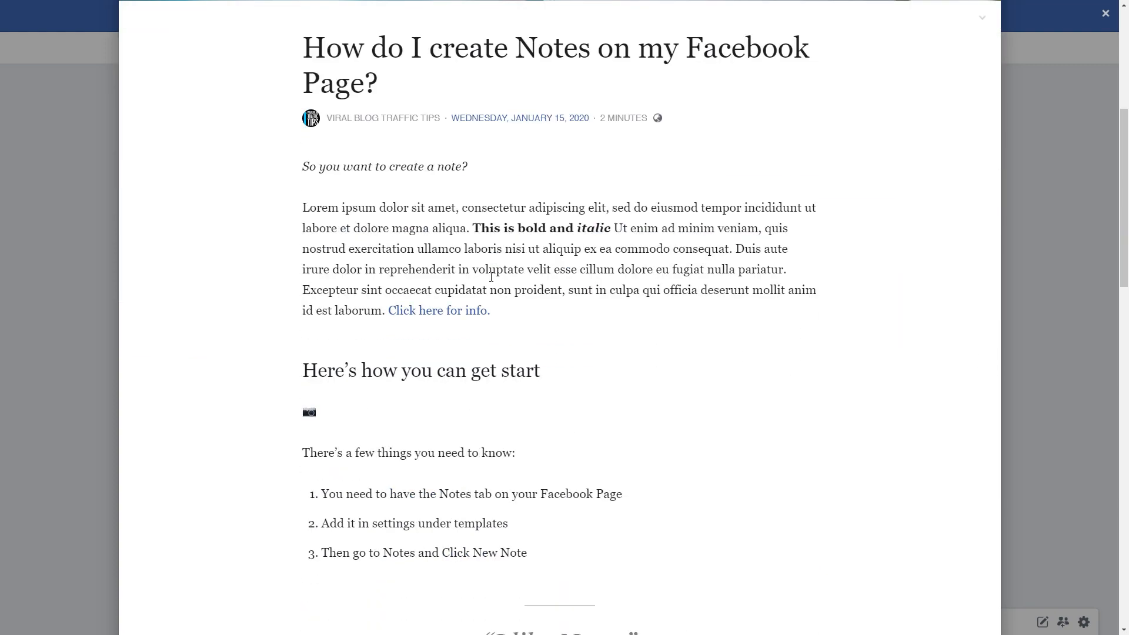
pyautogui.scroll(-14, 454, 288)
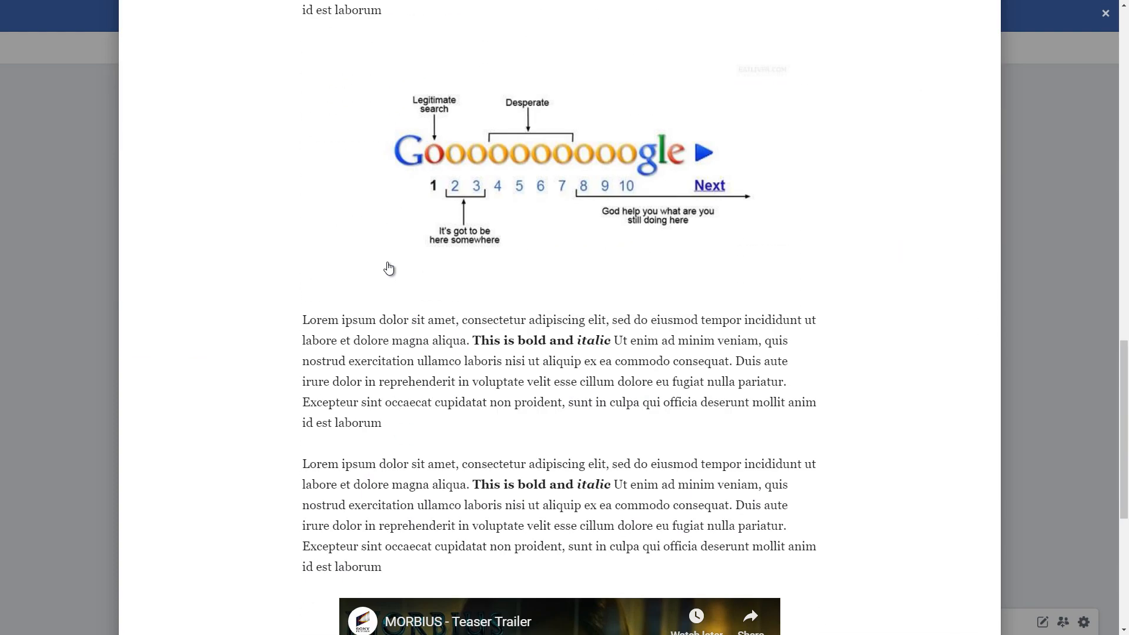
pyautogui.scroll(-6, 386, 267)
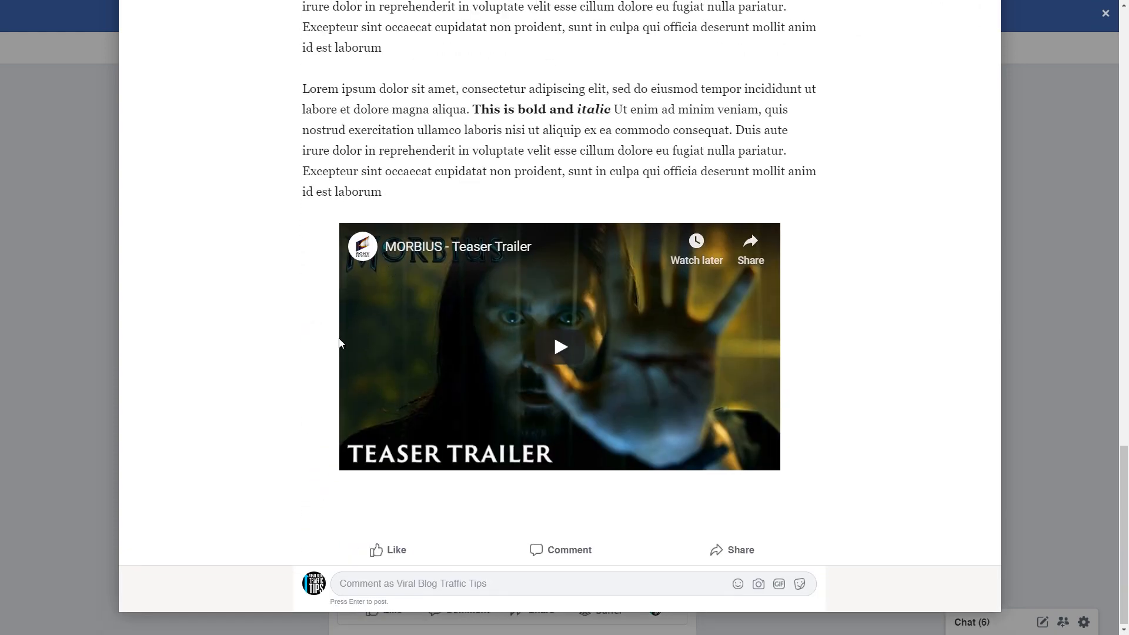
pyautogui.scroll(20, 340, 343)
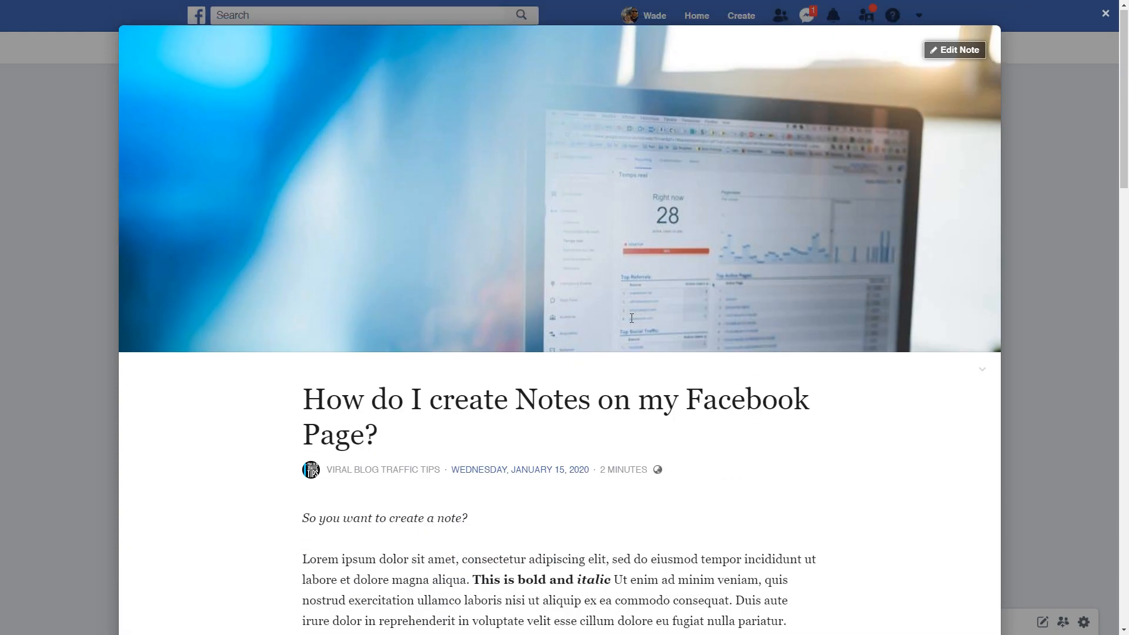